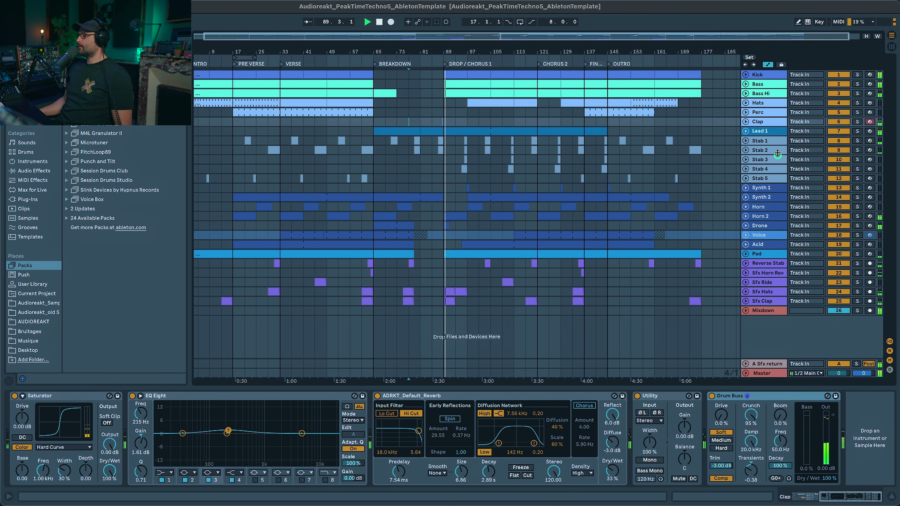
Display the Lead 1 track's devices, and unfold and refold the Hats track to inspect its pattern during playback.
{"action": "left_click", "coordinate": [753, 133]}
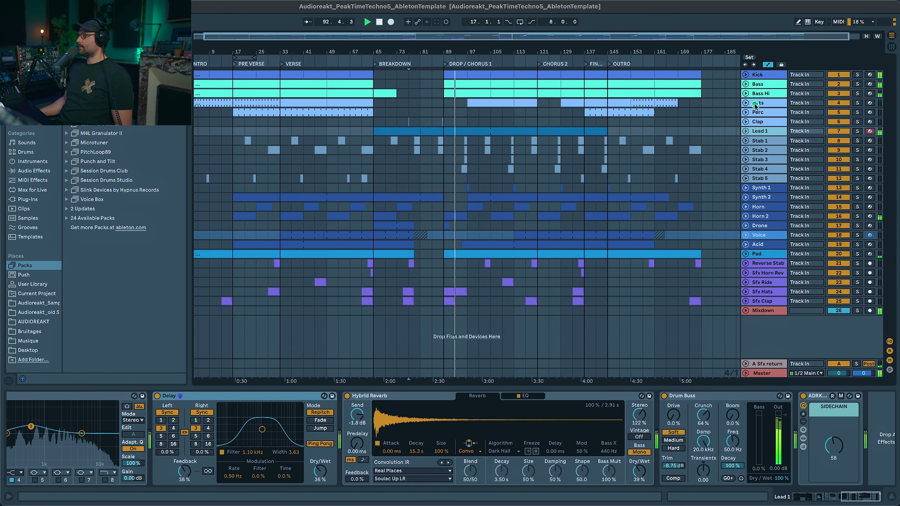
{"action": "left_click", "coordinate": [747, 102]}
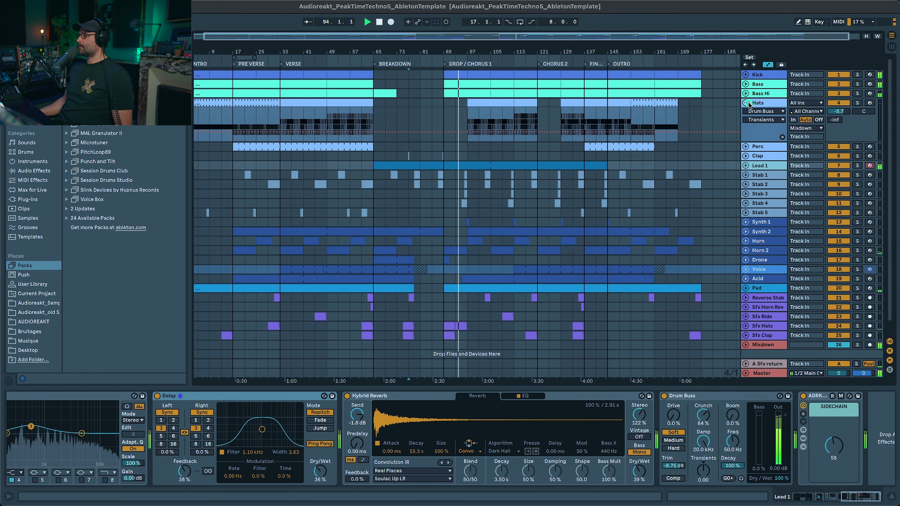
{"action": "left_click", "coordinate": [747, 103]}
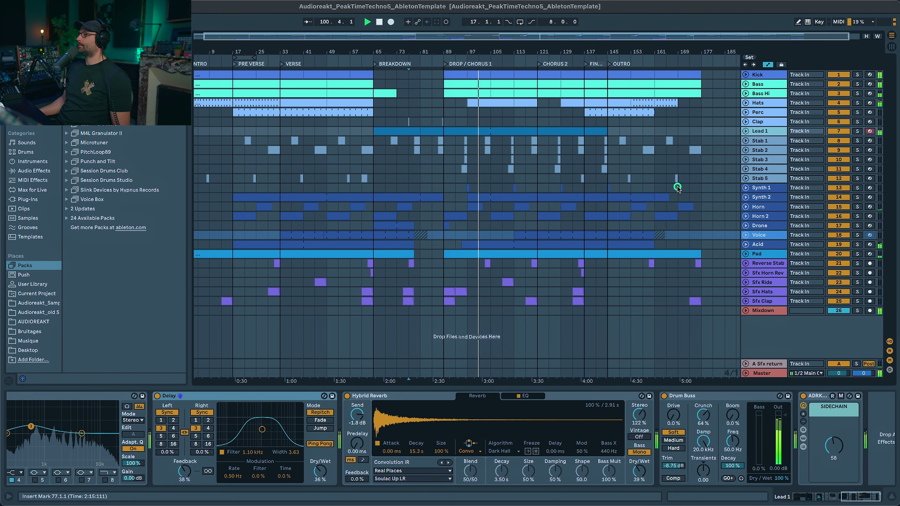
Solo the unfolded Lead 1 track, play it from the start of the breakdown while viewing its Wavetable device, and fold it.
{"action": "left_click", "coordinate": [858, 131]}
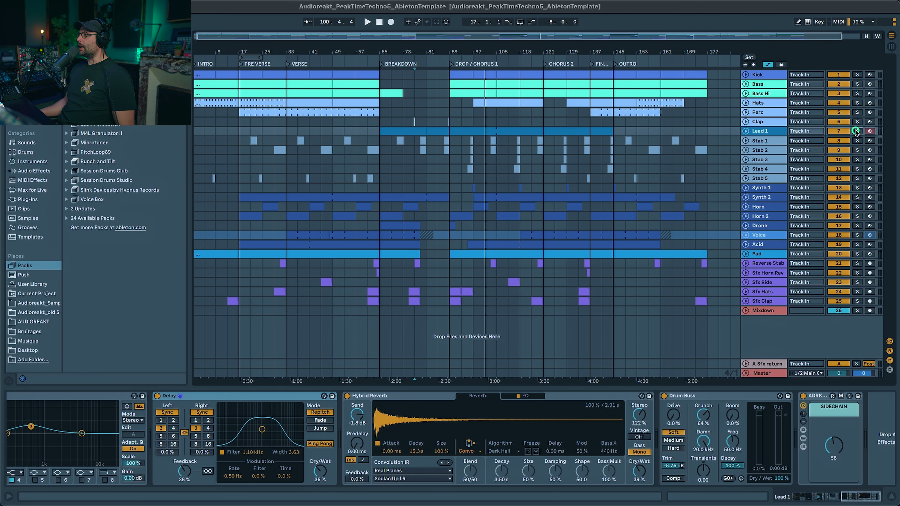
{"action": "left_click", "coordinate": [746, 131]}
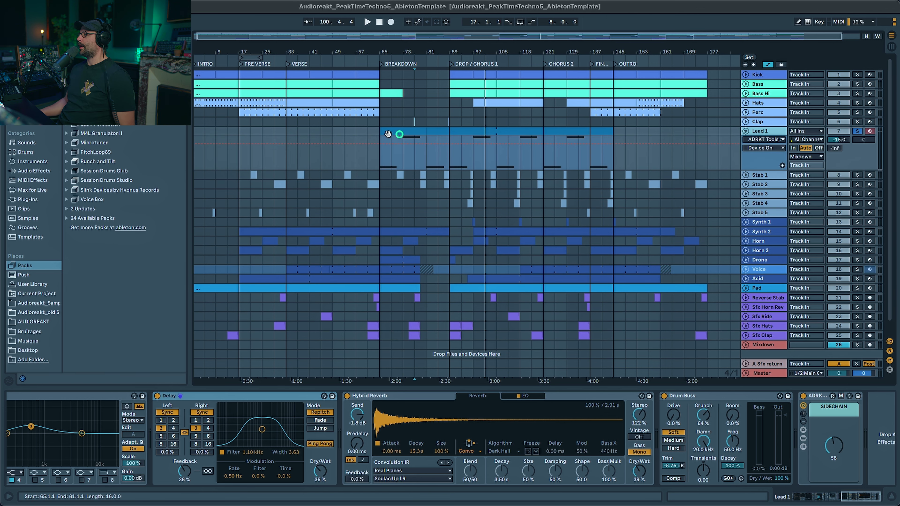
{"action": "left_click", "coordinate": [415, 132]}
{"action": "key", "text": "space"}
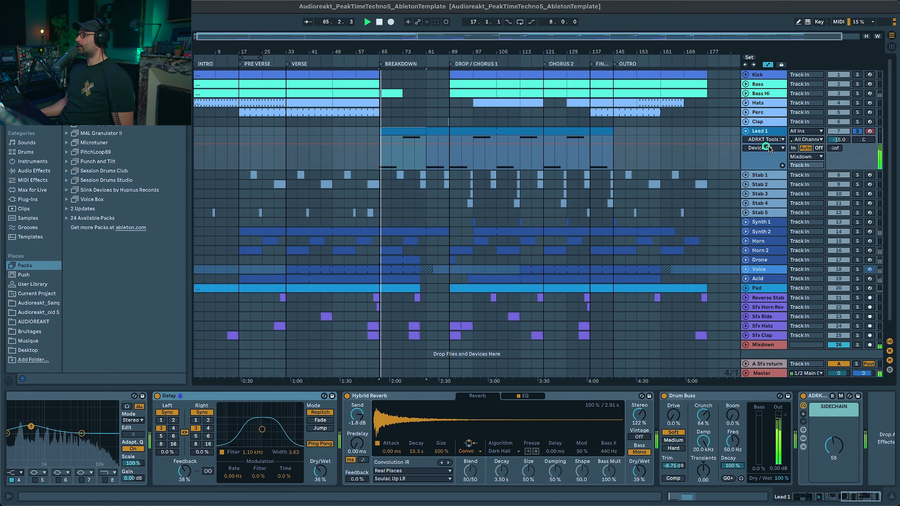
{"action": "left_click_drag", "start_coordinate": [860, 498], "coordinate": [812, 497]}
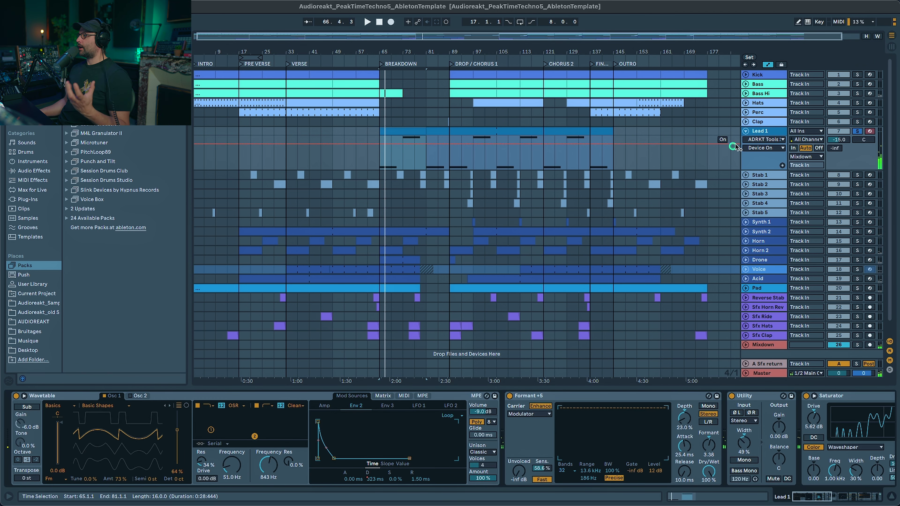
{"action": "left_click", "coordinate": [746, 132]}
Solo the Stab 1 track and play its first clip in the verse section.
{"action": "left_click", "coordinate": [761, 142]}
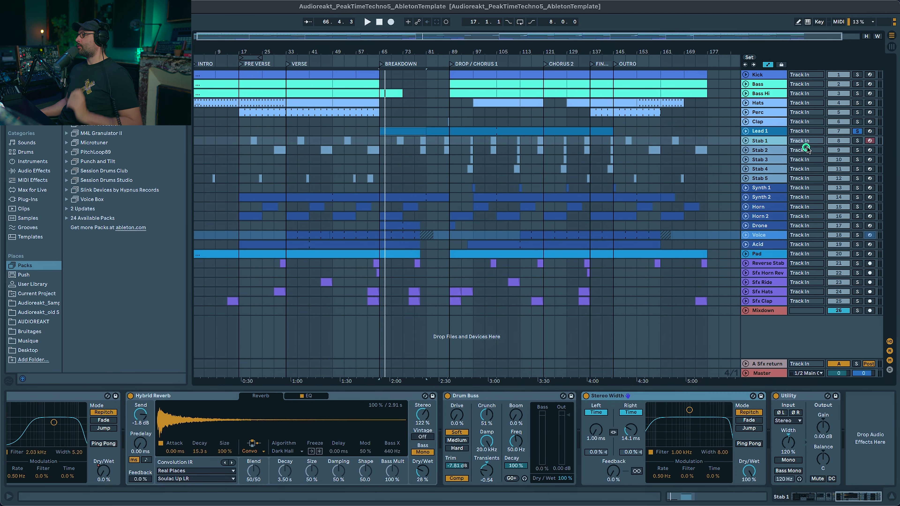
{"action": "left_click", "coordinate": [858, 141]}
{"action": "left_click", "coordinate": [361, 177]}
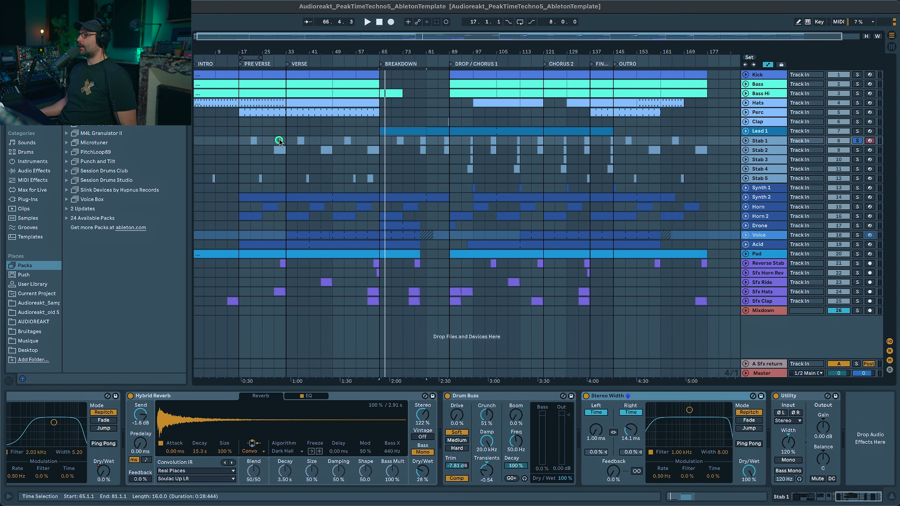
{"action": "left_click", "coordinate": [299, 141]}
{"action": "key", "text": "space"}
{"action": "key", "text": "space"}
Solo the Stab 2 track and play its verse clip at bar 45.
{"action": "left_click", "coordinate": [858, 150]}
{"action": "left_click", "coordinate": [325, 151]}
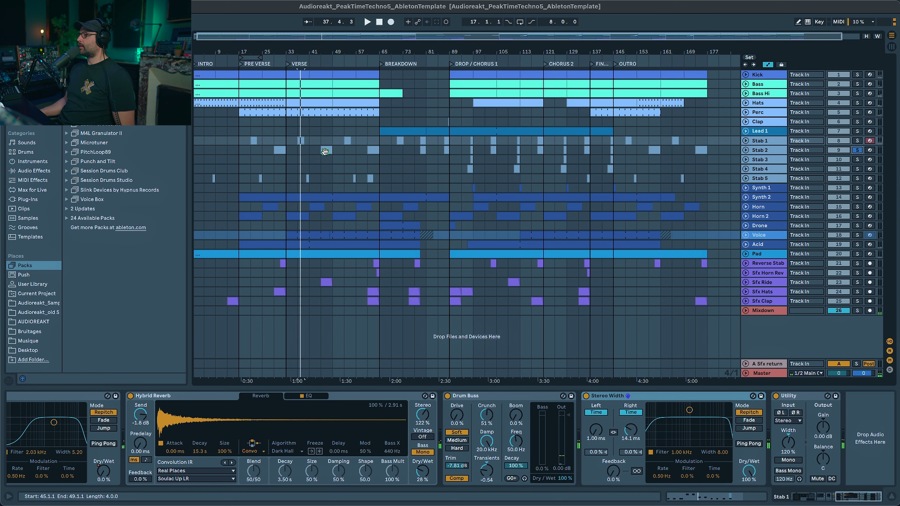
{"action": "key", "text": "space"}
Solo the Stab 5 track and audition its verse clip at bar 40.
{"action": "left_click", "coordinate": [857, 180]}
{"action": "left_click", "coordinate": [307, 179]}
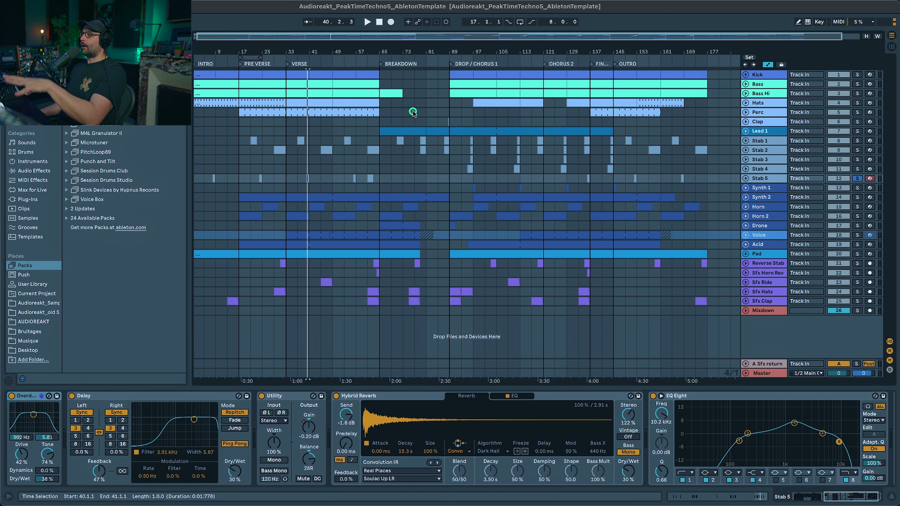
Audition the Acid track in solo and clear the solo to hear the full mix.
{"action": "left_click", "coordinate": [860, 132]}
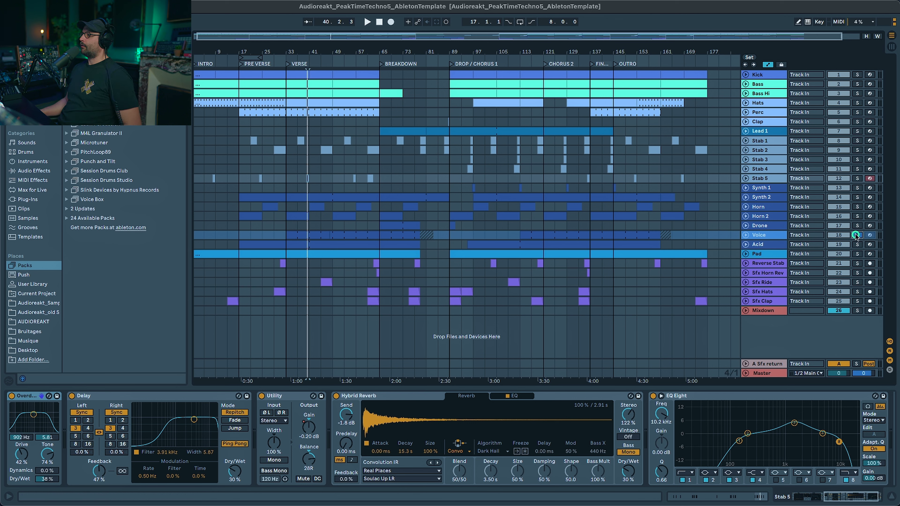
{"action": "key", "text": "space"}
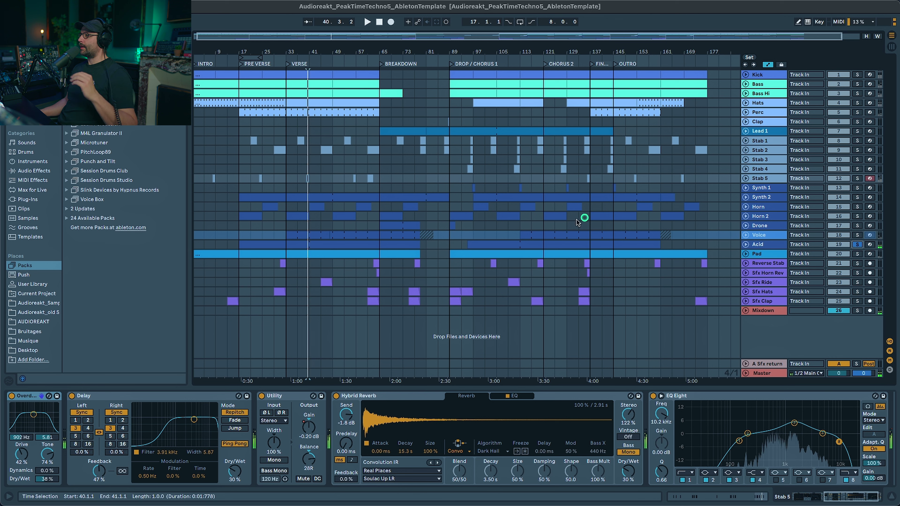
{"action": "left_click", "coordinate": [858, 245]}
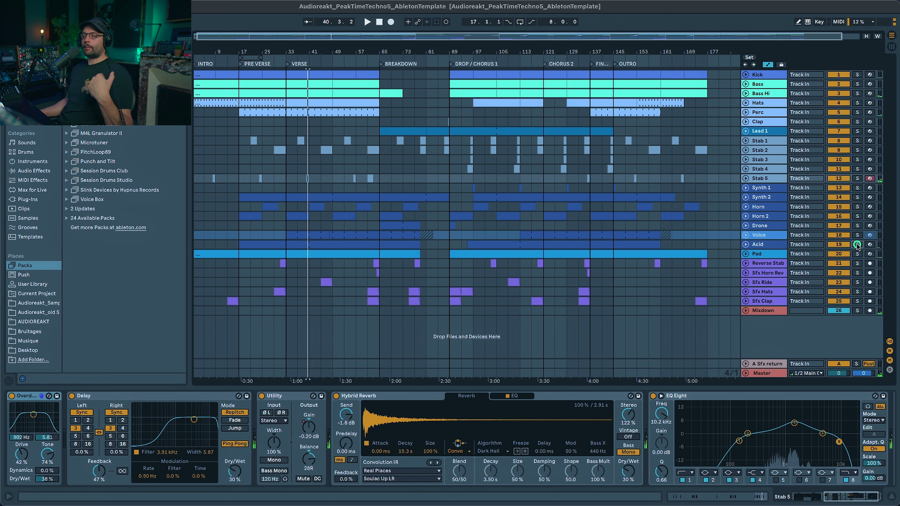
Fit the whole song in the arrangement view from bar 1 and review the Pre Verse and Verse sections.
{"action": "left_click", "coordinate": [449, 140]}
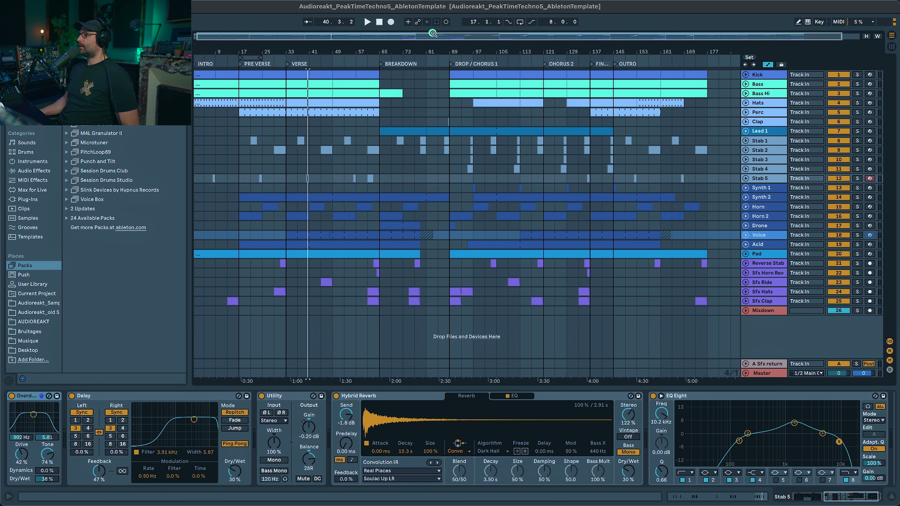
{"action": "left_click_drag", "start_coordinate": [433, 33], "coordinate": [215, 36]}
{"action": "left_click", "coordinate": [388, 35]}
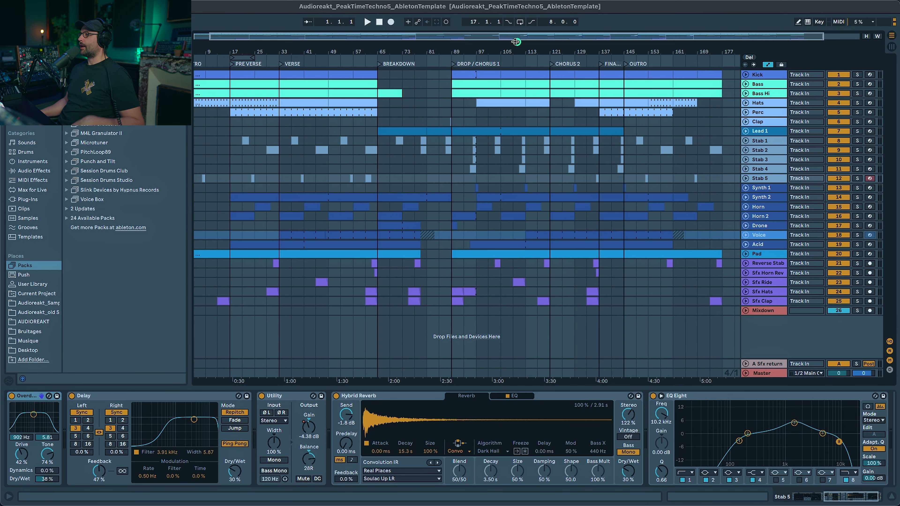
{"action": "left_click", "coordinate": [525, 38]}
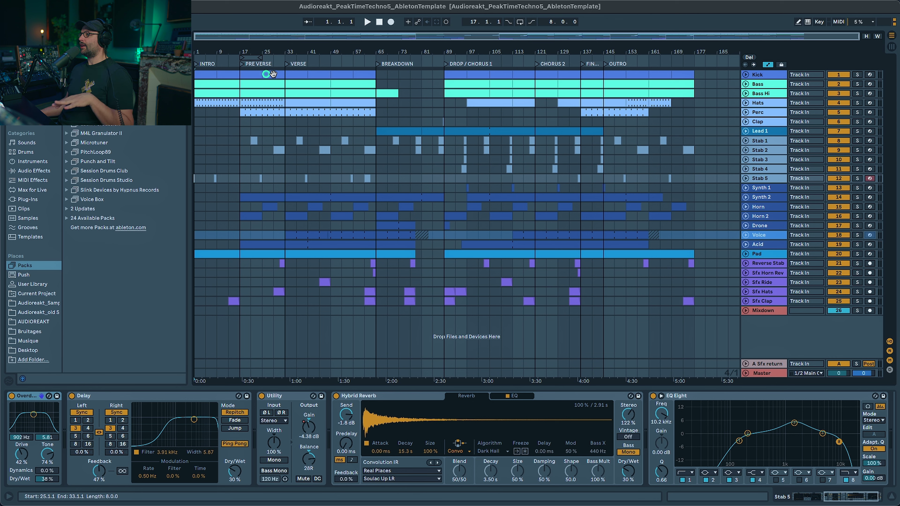
{"action": "left_click", "coordinate": [283, 69]}
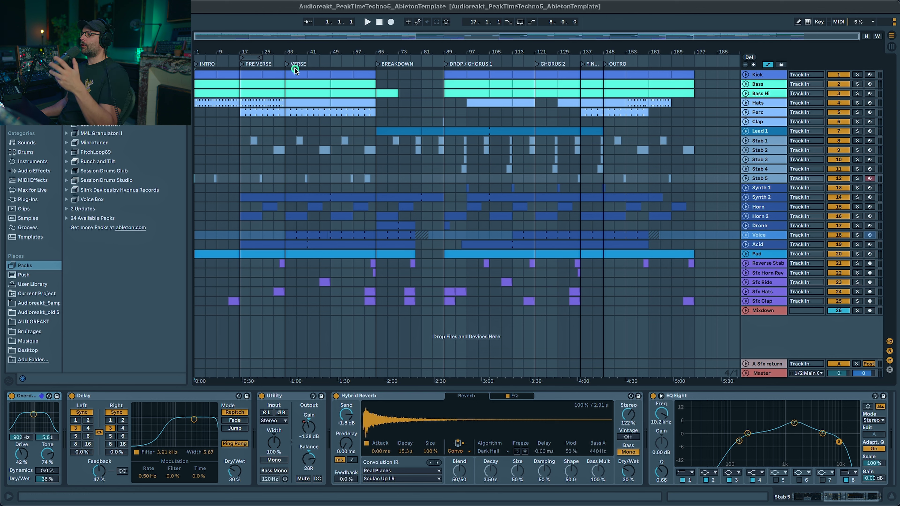
{"action": "left_click", "coordinate": [297, 70]}
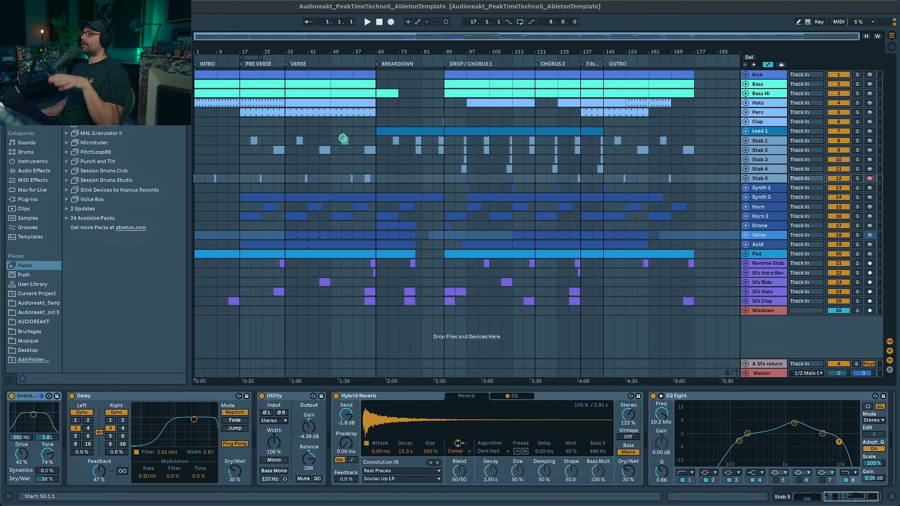
{"action": "left_click", "coordinate": [319, 168]}
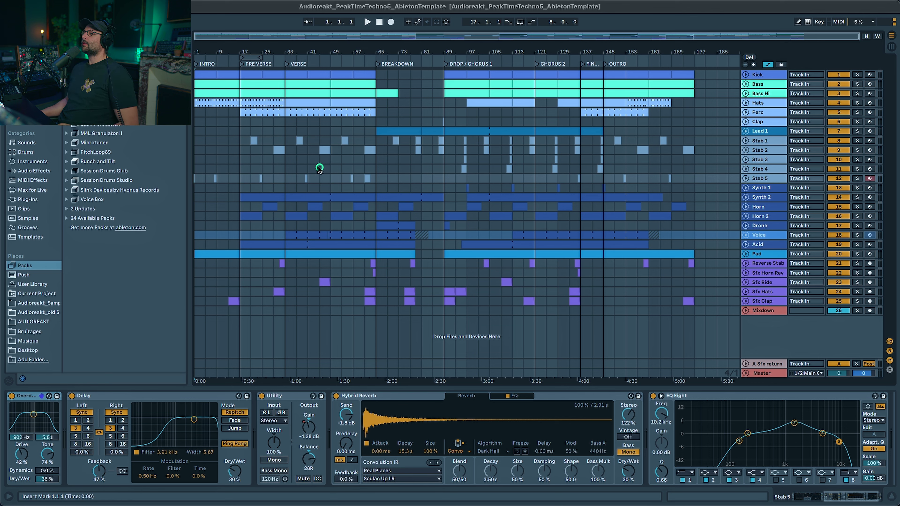
Play the full mix from the verse start at bar 33, and review the Breakdown, Drop / Chorus 1 and Chorus 2 sections.
{"action": "left_click", "coordinate": [287, 169]}
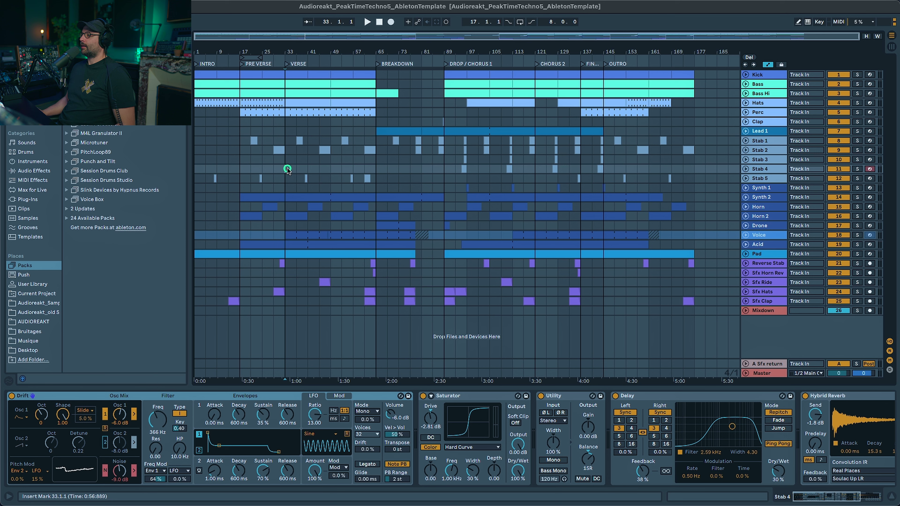
{"action": "key", "text": "space"}
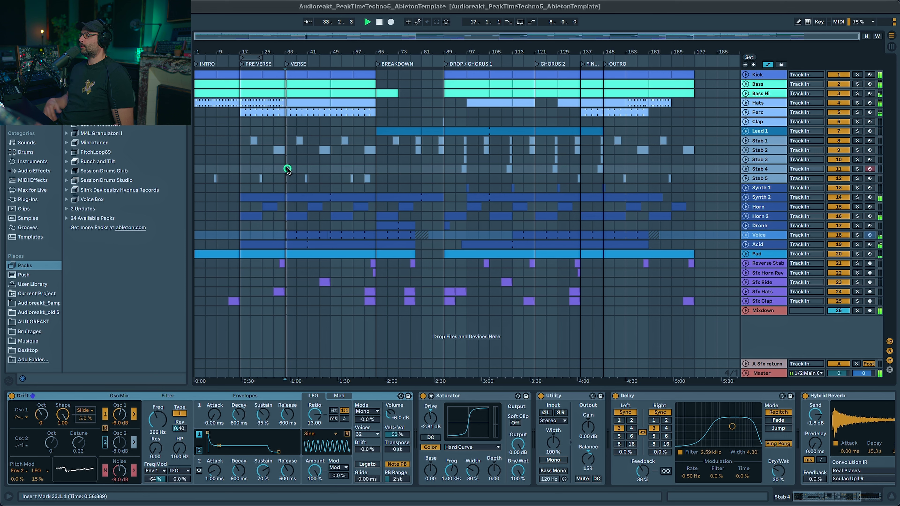
{"action": "left_click", "coordinate": [394, 66]}
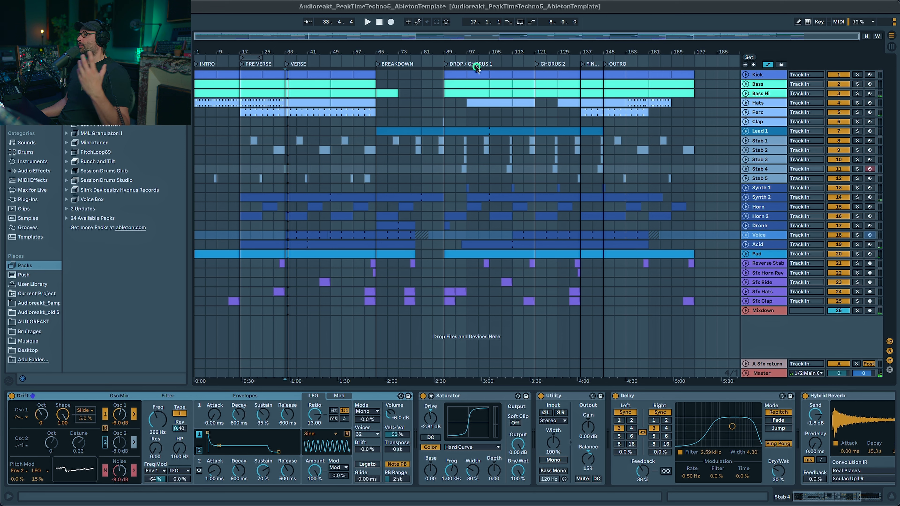
{"action": "left_click", "coordinate": [462, 120]}
{"action": "left_click", "coordinate": [425, 132]}
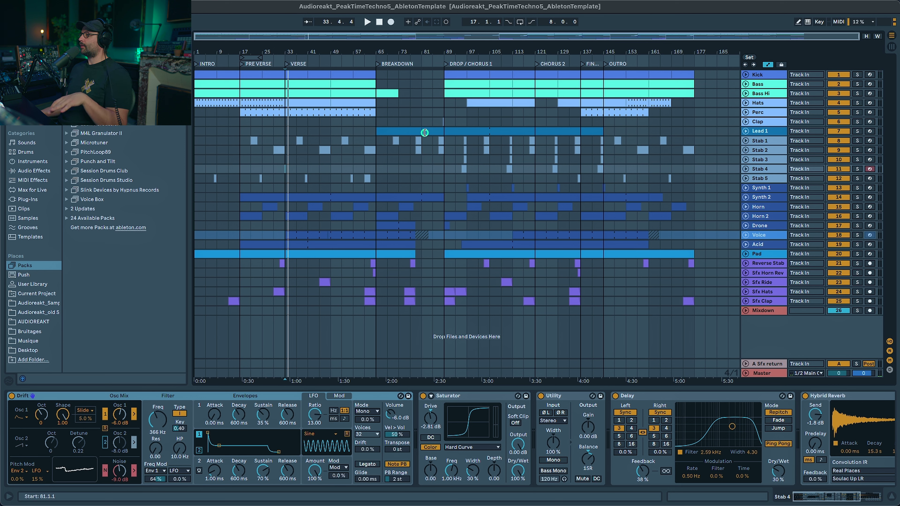
{"action": "left_click", "coordinate": [538, 68]}
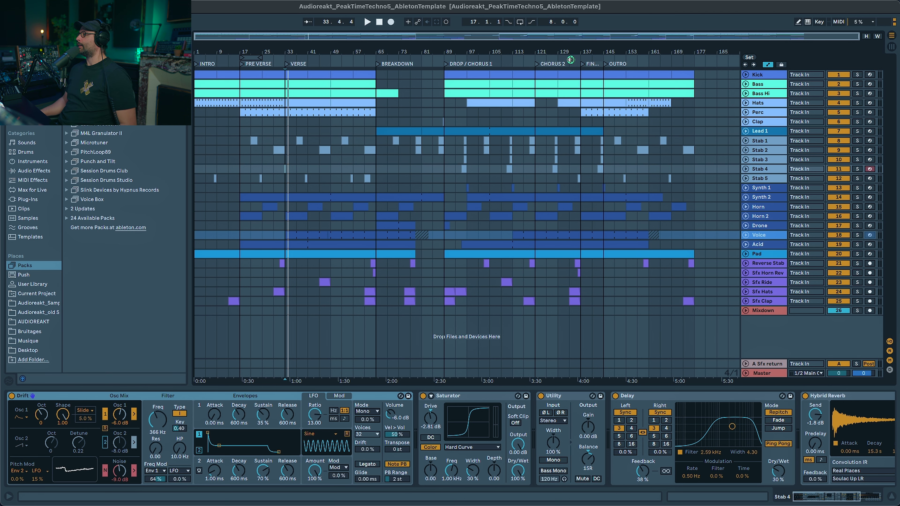
Zoom the arrangement in on the intro through verse, and audition the Horn 2 track in solo during pre-verse playback.
{"action": "left_click_drag", "start_coordinate": [324, 38], "coordinate": [350, 40]}
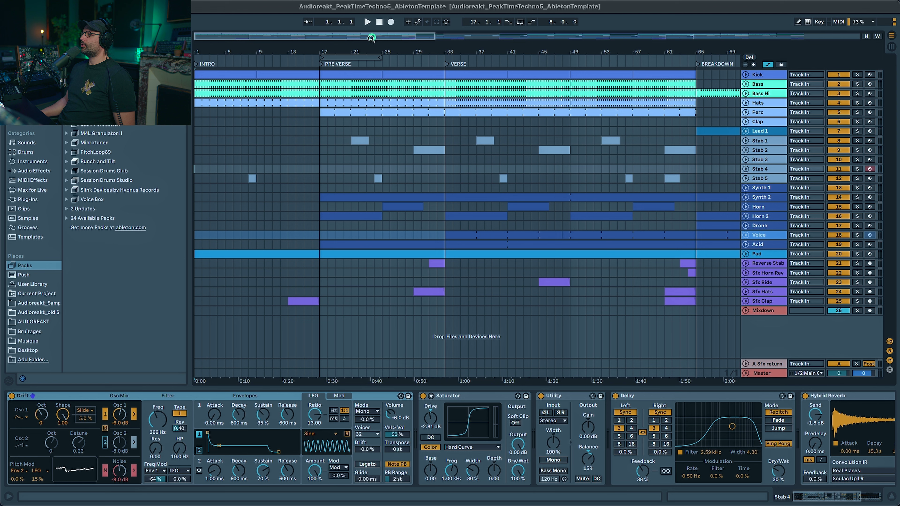
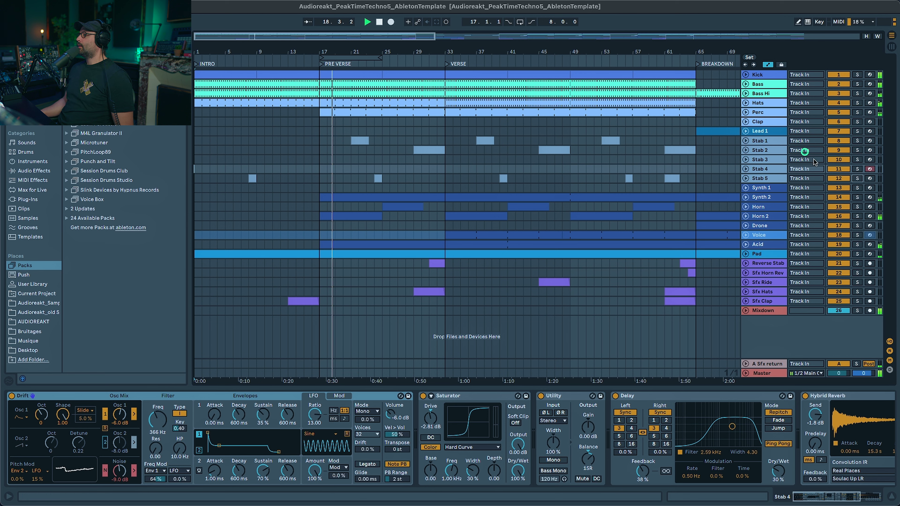
{"action": "left_click", "coordinate": [857, 217]}
{"action": "left_click", "coordinate": [858, 216]}
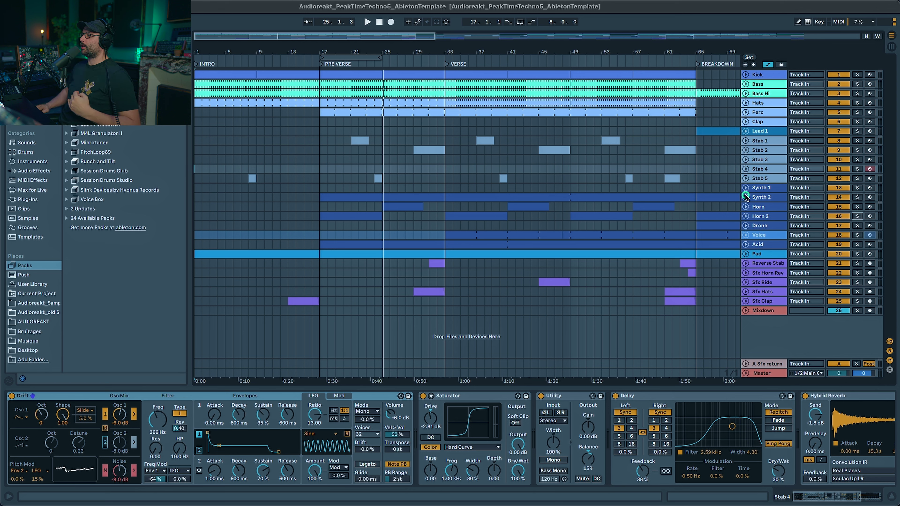
Unfold the Stab 1, Stab 5, Synth 2 and Horn 2 tracks and inspect the Synth 2 and Horn 2 pre-verse clips.
{"action": "left_click", "coordinate": [746, 217]}
{"action": "scroll", "coordinate": [636, 144], "scroll_direction": "down", "scroll_amount": 2}
{"action": "left_click", "coordinate": [342, 287]}
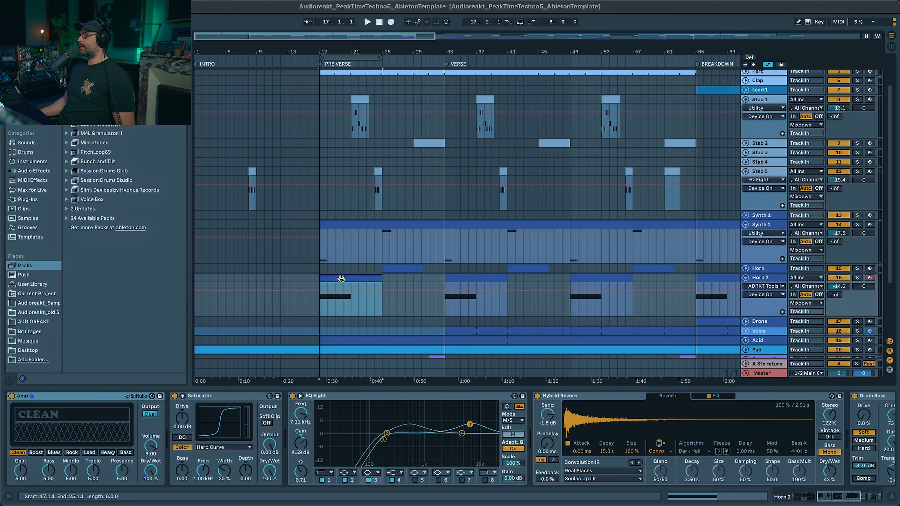
{"action": "left_click", "coordinate": [342, 222]}
{"action": "left_click", "coordinate": [342, 285]}
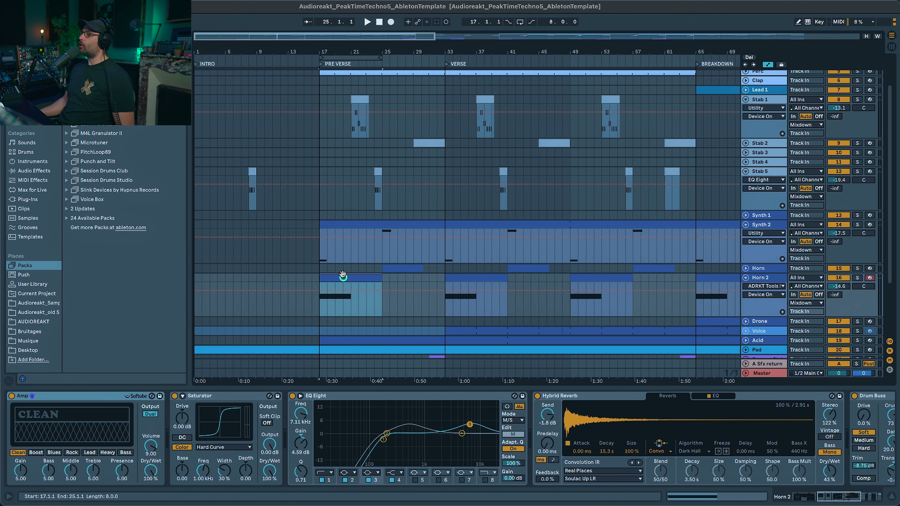
Audition the Synth 2 and Horn 2 tracks in solo from bar 17 and clear the solo.
{"action": "left_click", "coordinate": [342, 231]}
{"action": "left_click", "coordinate": [858, 225]}
{"action": "key", "text": "space"}
{"action": "left_click", "coordinate": [857, 277]}
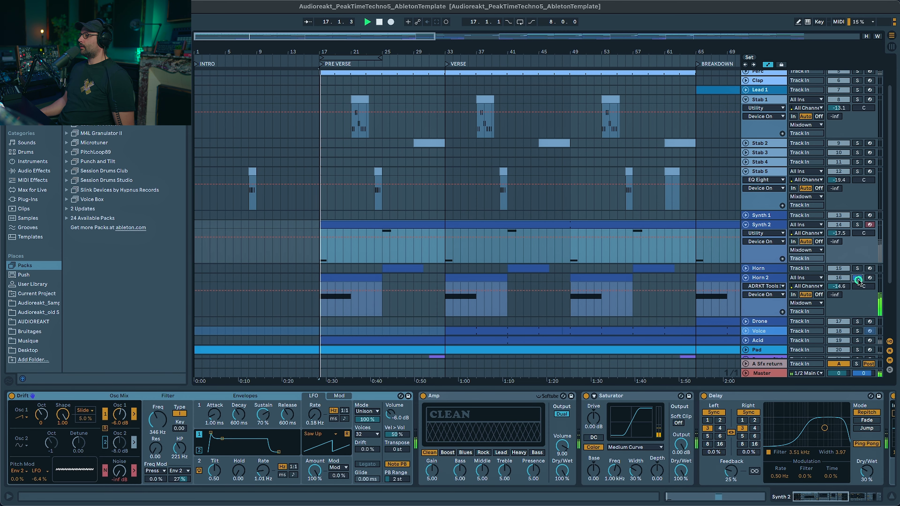
{"action": "left_click", "coordinate": [857, 278]}
Play the full mix from the Stab 1 clip at bar 21, the Stab 5 clip at bar 24 and the Synth 2 note at bar 25.
{"action": "scroll", "coordinate": [385, 239], "scroll_direction": "up", "scroll_amount": 3}
{"action": "left_click", "coordinate": [357, 151]}
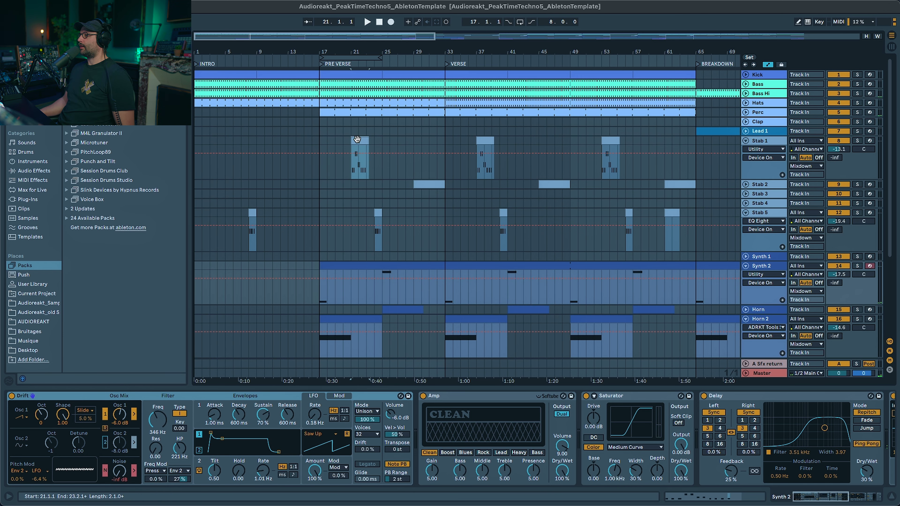
{"action": "key", "text": "space"}
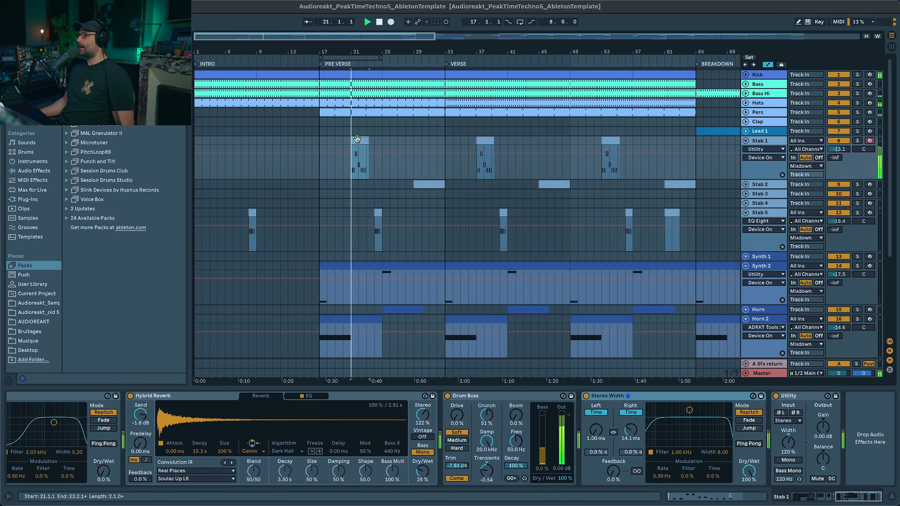
{"action": "left_click", "coordinate": [378, 213]}
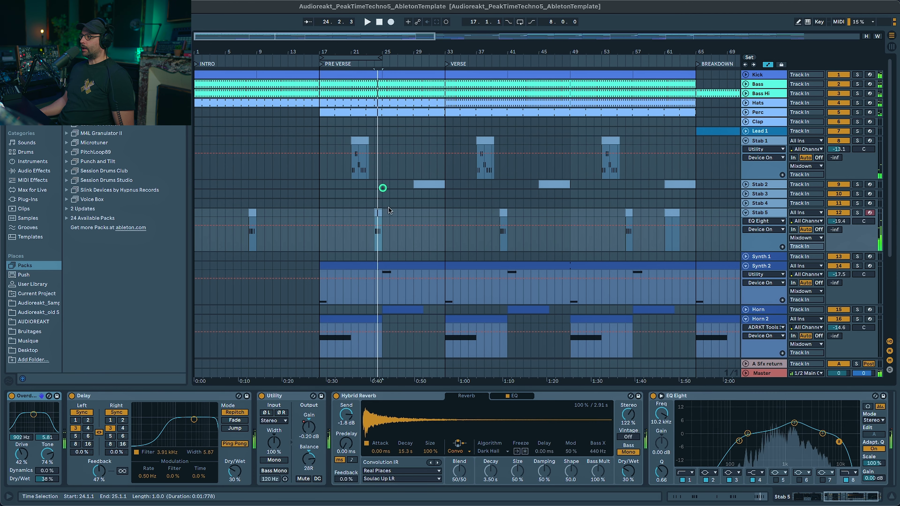
{"action": "left_click", "coordinate": [385, 292]}
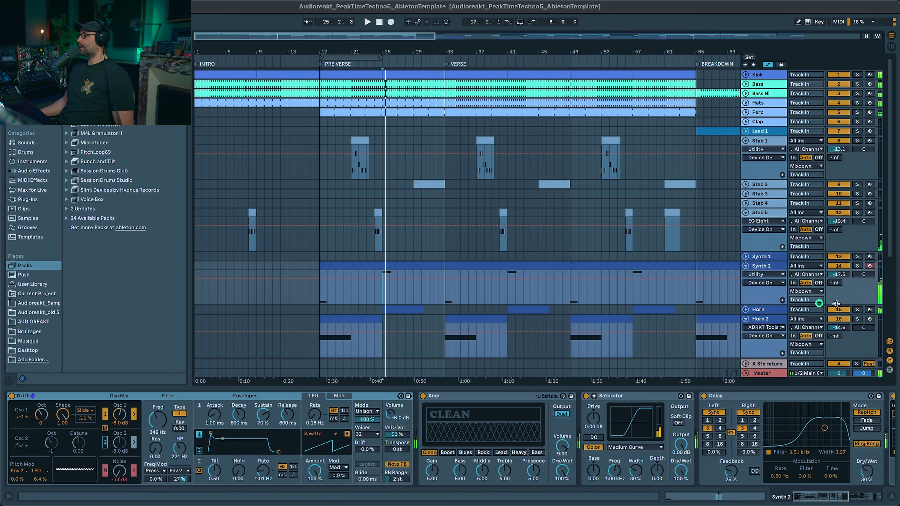
Unfold the Horn track, audition it in solo from bar 25 and clear the solo.
{"action": "left_click", "coordinate": [752, 311]}
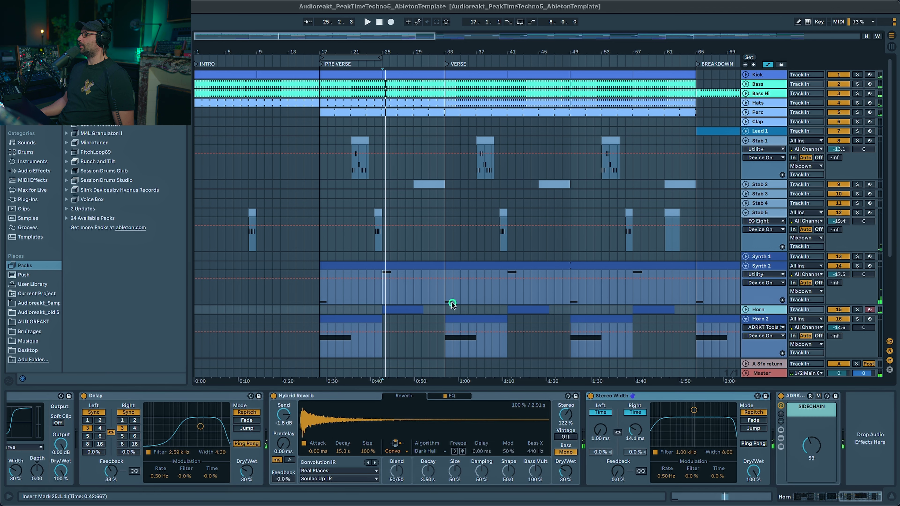
{"action": "left_click", "coordinate": [746, 310]}
{"action": "left_click", "coordinate": [858, 310]}
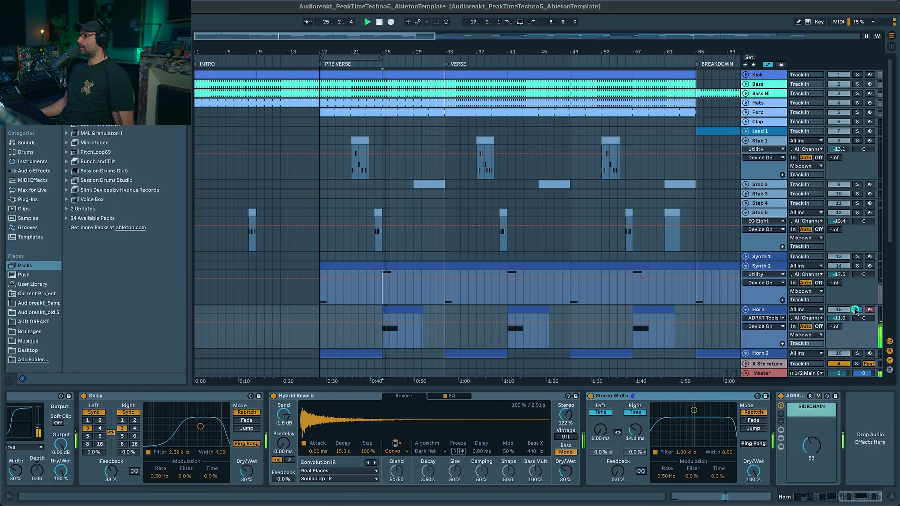
{"action": "left_click", "coordinate": [856, 310]}
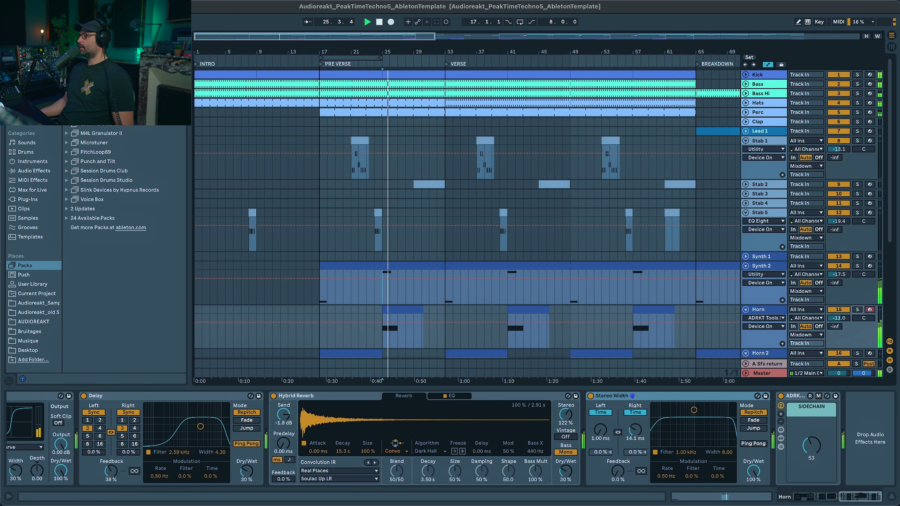
Unfold the Stab 2 track, play its clip at bar 29 within the full mix, and fold all tracks.
{"action": "left_click", "coordinate": [746, 185]}
{"action": "left_click", "coordinate": [421, 183]}
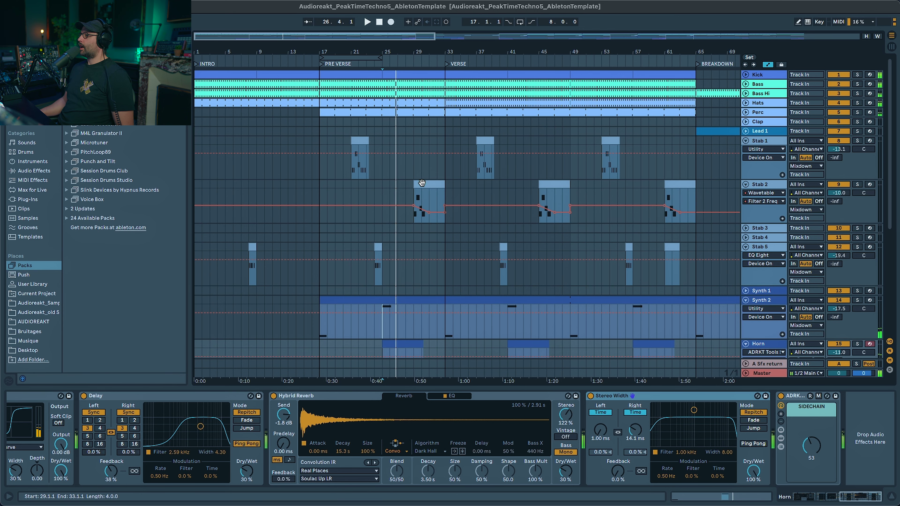
{"action": "scroll", "coordinate": [436, 204], "scroll_direction": "down", "scroll_amount": 10}
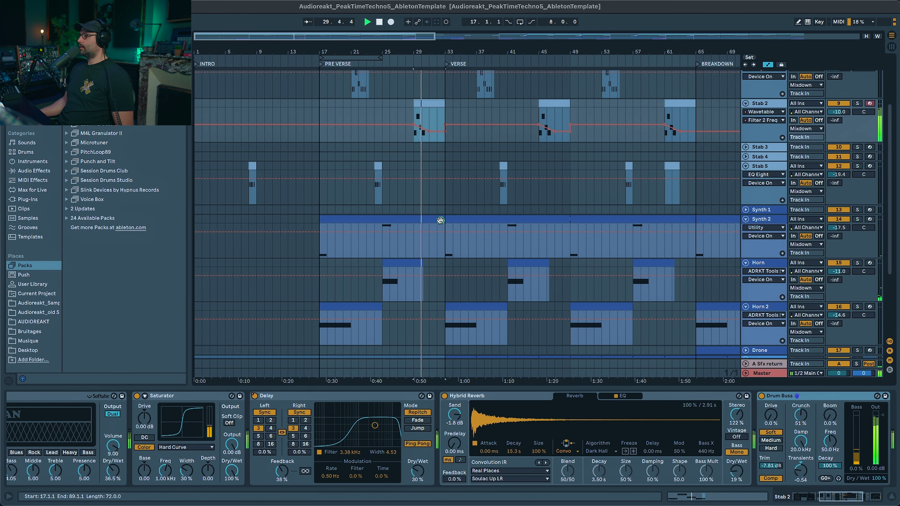
{"action": "scroll", "coordinate": [520, 201], "scroll_direction": "up", "scroll_amount": 5}
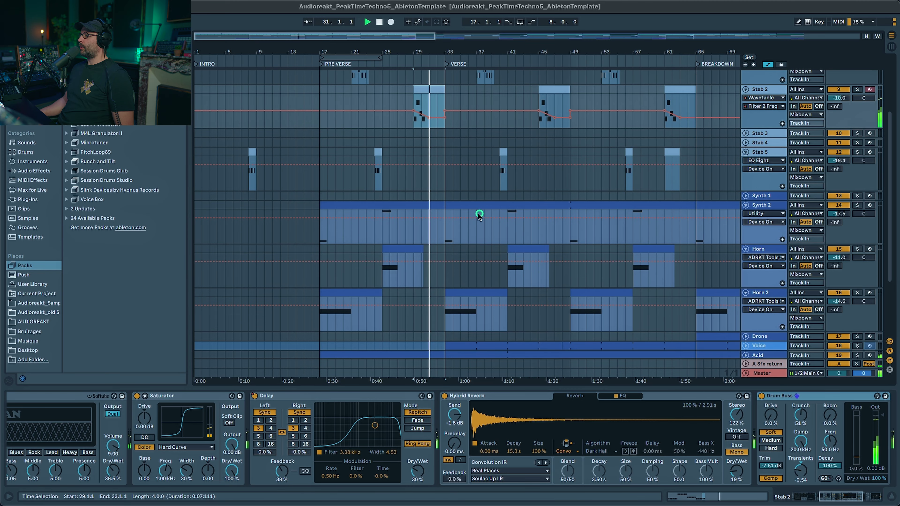
{"action": "left_click", "coordinate": [746, 89], "text": "alt"}
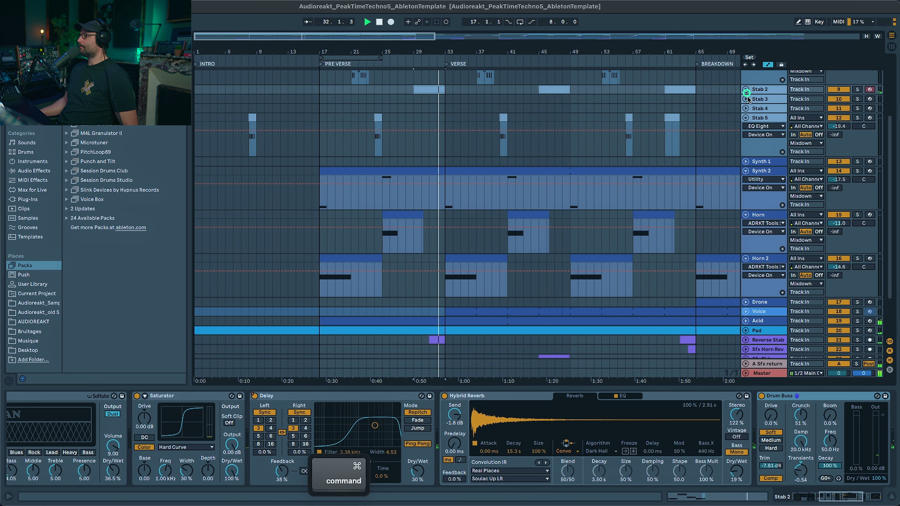
{"action": "left_click", "coordinate": [747, 118], "text": "alt"}
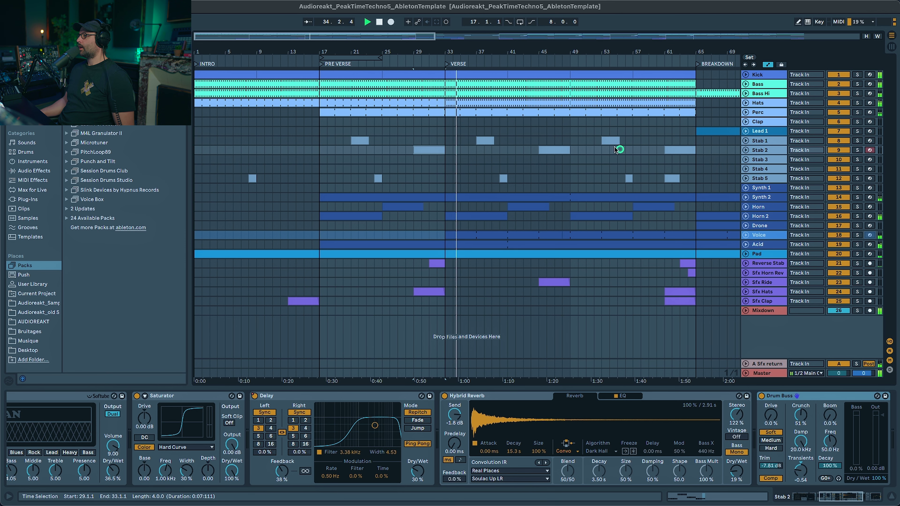
Unfold the Hats track and open its verse clip at bar 33 to view the open-hat notes.
{"action": "key", "text": "Right"}
{"action": "left_click_drag", "start_coordinate": [404, 289], "coordinate": [447, 206]}
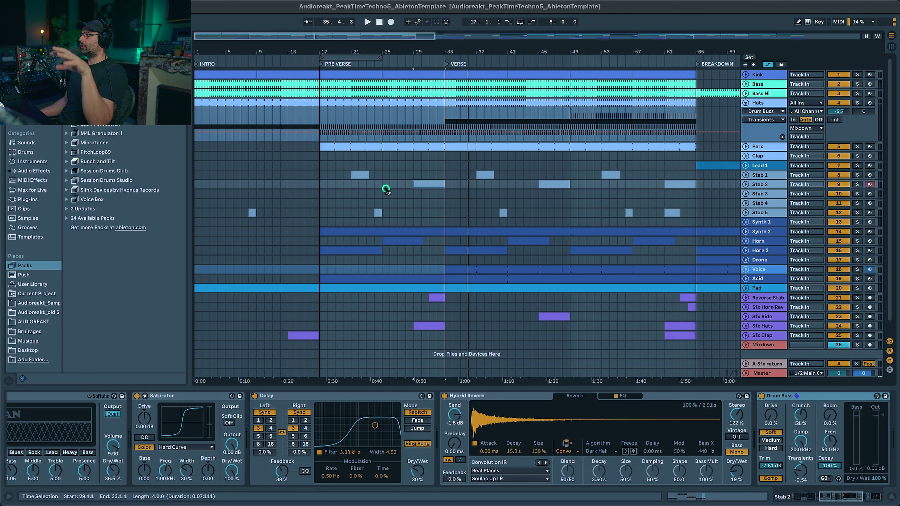
{"action": "left_click", "coordinate": [468, 105]}
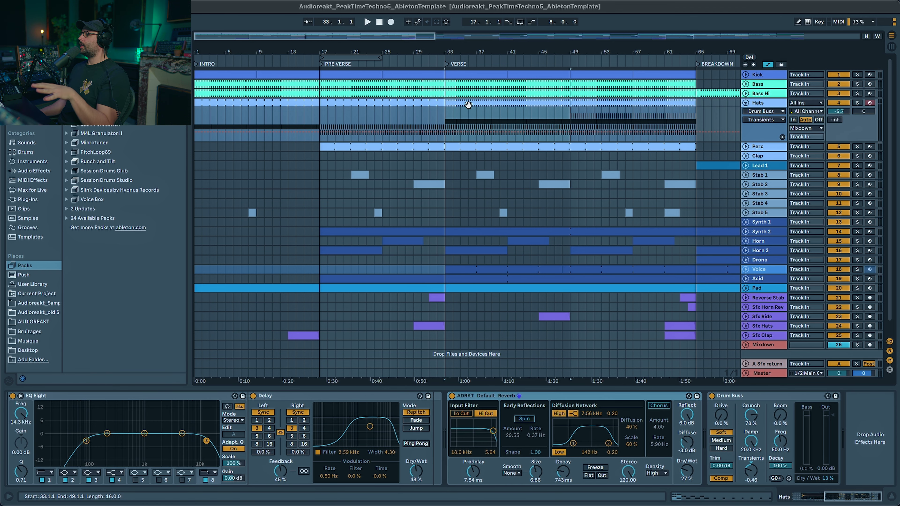
{"action": "double_click", "coordinate": [468, 105]}
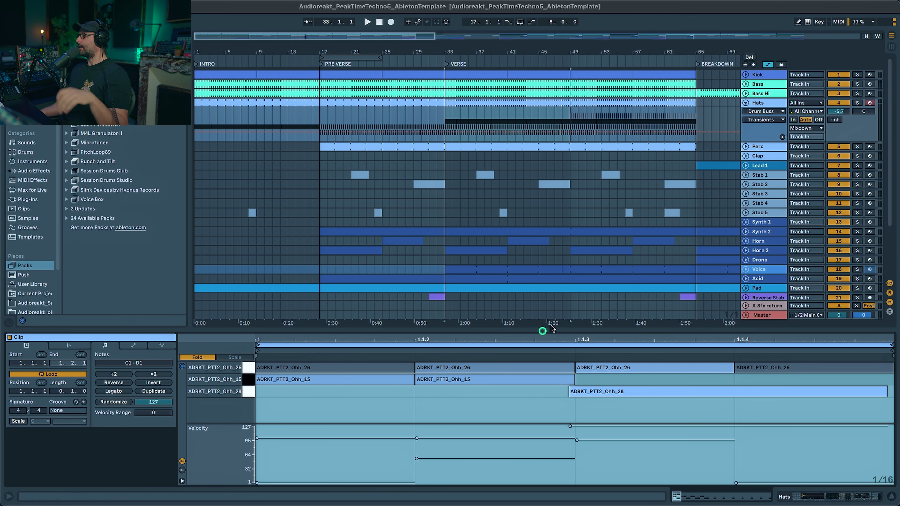
Play the verse from bar 33 and unfold the Voice track to examine its note pattern.
{"action": "scroll", "coordinate": [649, 252], "scroll_direction": "down", "scroll_amount": 3}
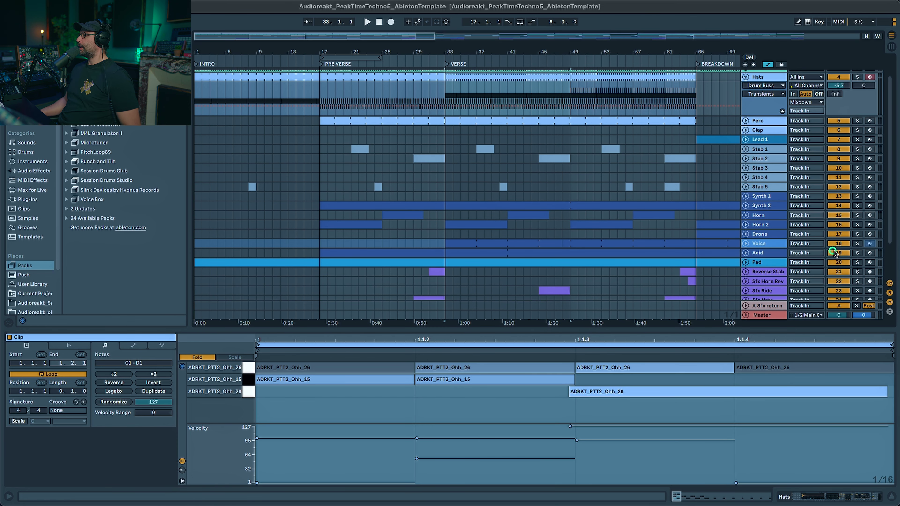
{"action": "left_click", "coordinate": [858, 244]}
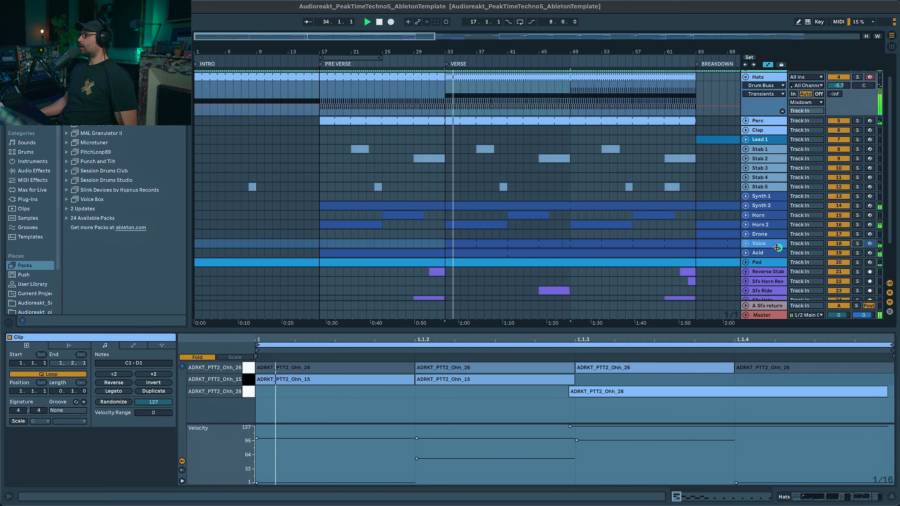
{"action": "left_click", "coordinate": [746, 244]}
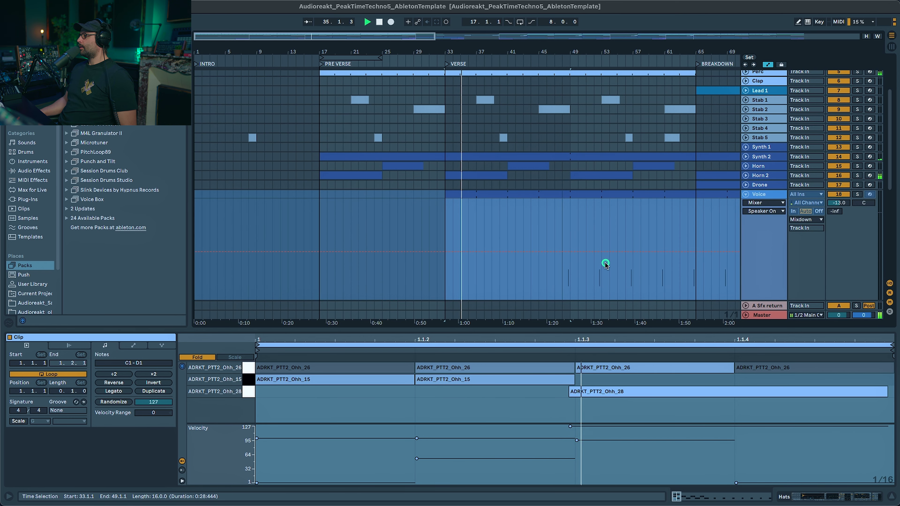
{"action": "scroll", "coordinate": [701, 256], "scroll_direction": "down", "scroll_amount": 8}
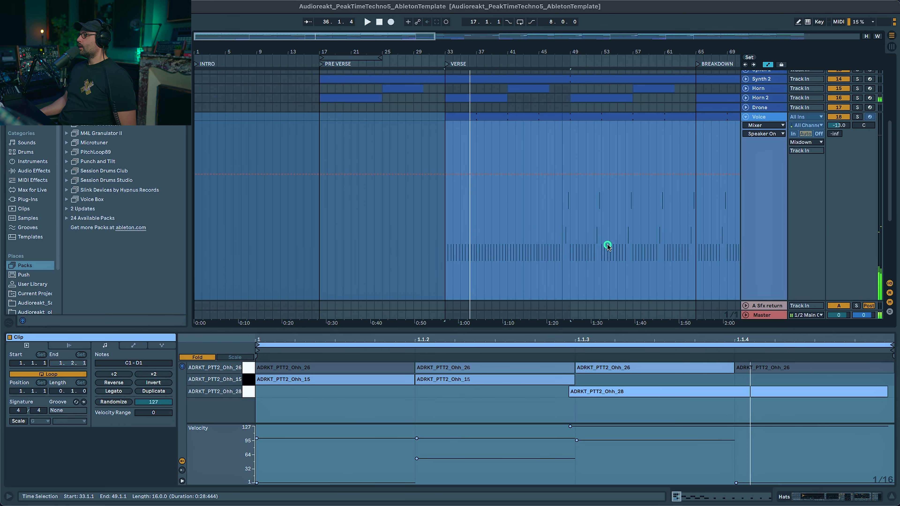
{"action": "scroll", "coordinate": [602, 224], "scroll_direction": "down", "scroll_amount": 4}
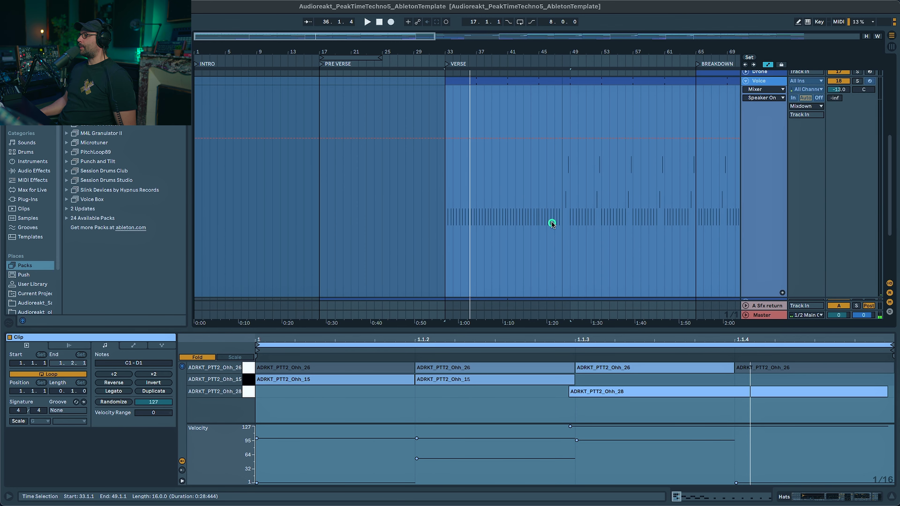
{"action": "scroll", "coordinate": [707, 253], "scroll_direction": "down", "scroll_amount": 1}
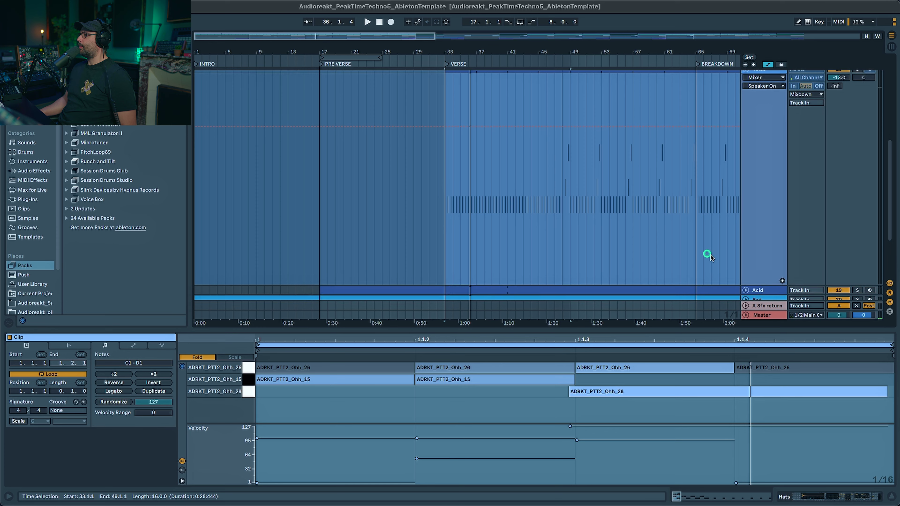
Reduce the height of the Voice track and play the verse from bar 33.
{"action": "scroll", "coordinate": [754, 285], "scroll_direction": "up", "scroll_amount": 15}
{"action": "scroll", "coordinate": [767, 288], "scroll_direction": "down", "scroll_amount": 9}
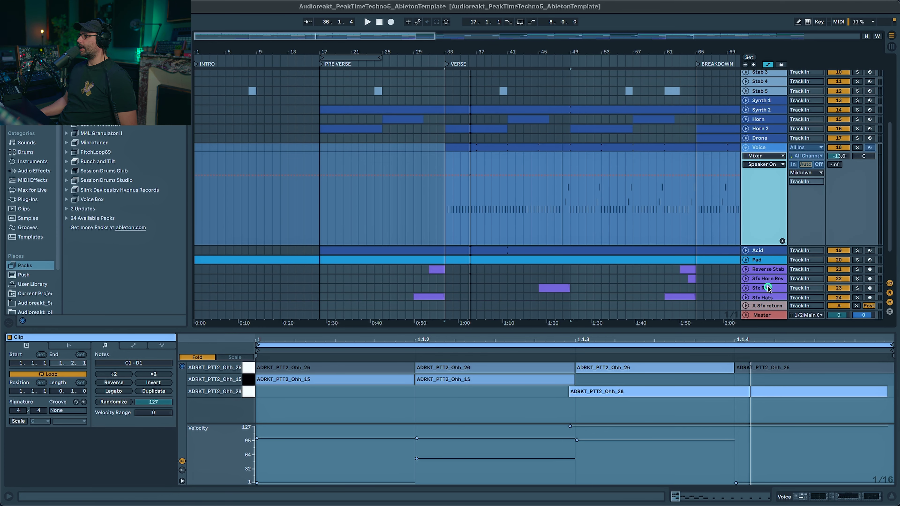
{"action": "left_click_drag", "start_coordinate": [766, 245], "coordinate": [766, 179]}
{"action": "scroll", "coordinate": [494, 195], "scroll_direction": "up", "scroll_amount": 12}
{"action": "left_click", "coordinate": [494, 195]}
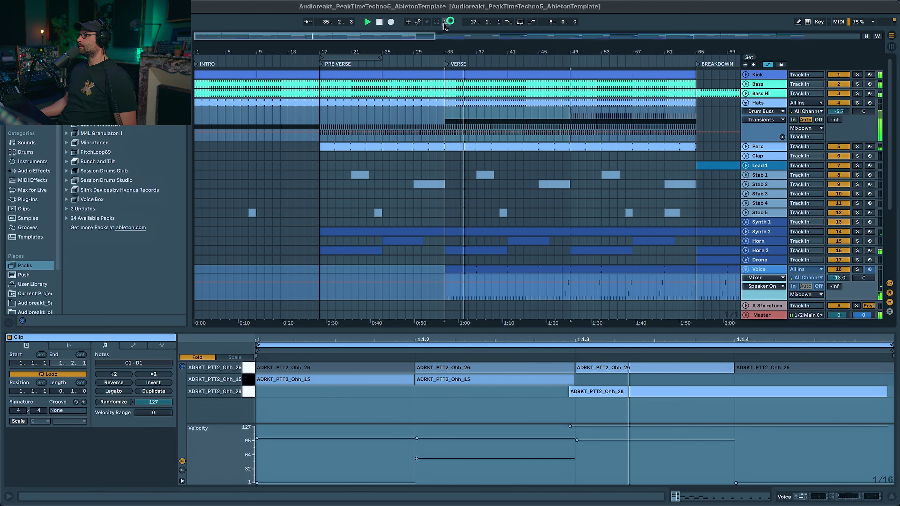
{"action": "left_click_drag", "start_coordinate": [417, 37], "coordinate": [436, 37]}
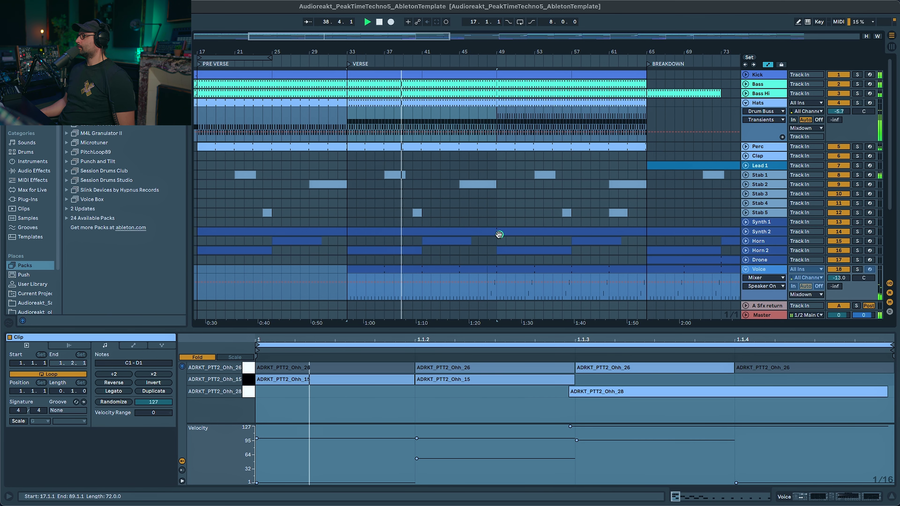
Unfold the Pad track during verse playback, check its automation device list and fold the track again.
{"action": "scroll", "coordinate": [492, 238], "scroll_direction": "down", "scroll_amount": 3}
{"action": "scroll", "coordinate": [491, 241], "scroll_direction": "down", "scroll_amount": 1}
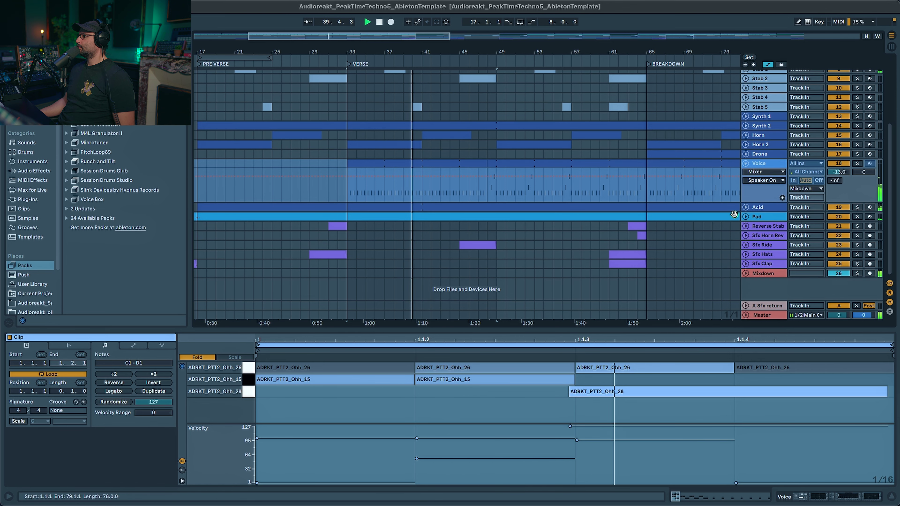
{"action": "left_click", "coordinate": [746, 217]}
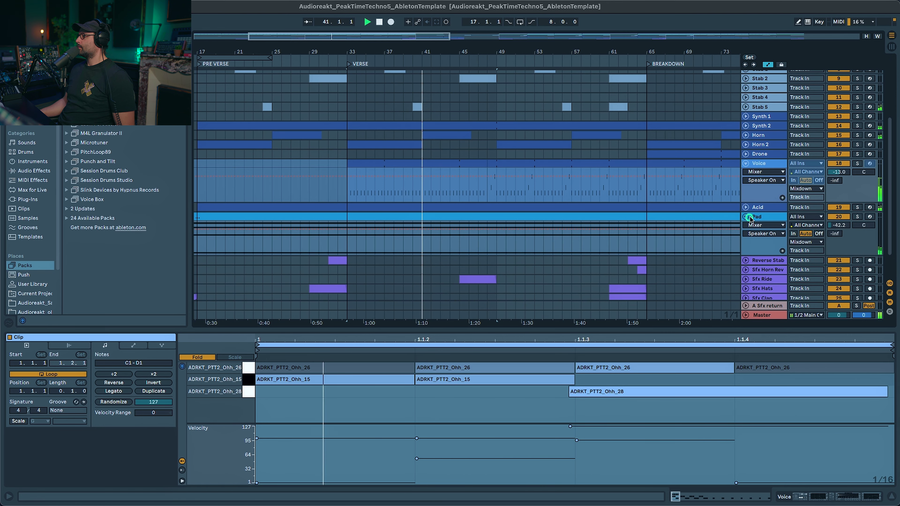
{"action": "left_click", "coordinate": [779, 225]}
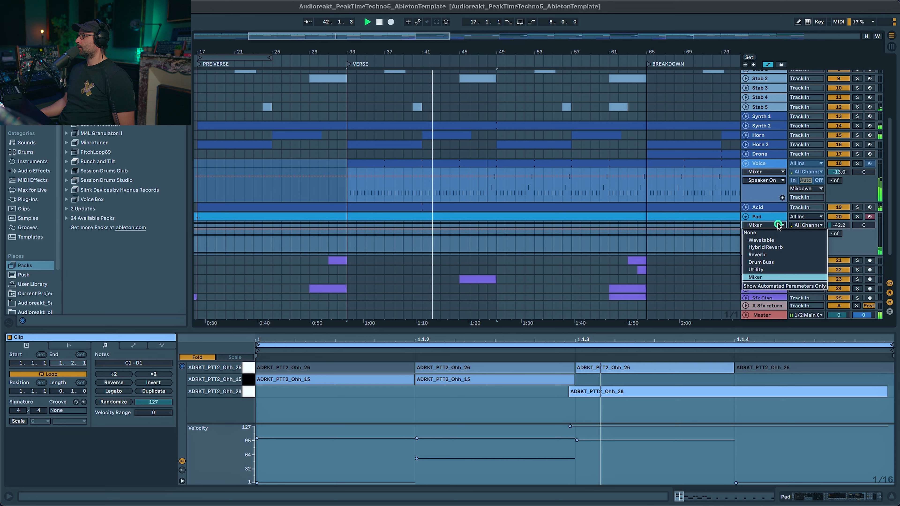
{"action": "left_click", "coordinate": [778, 224]}
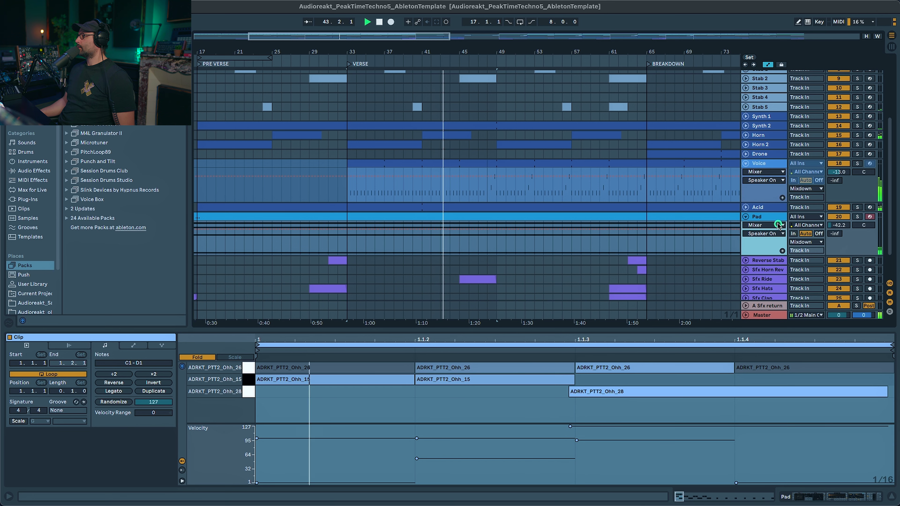
{"action": "left_click", "coordinate": [746, 216]}
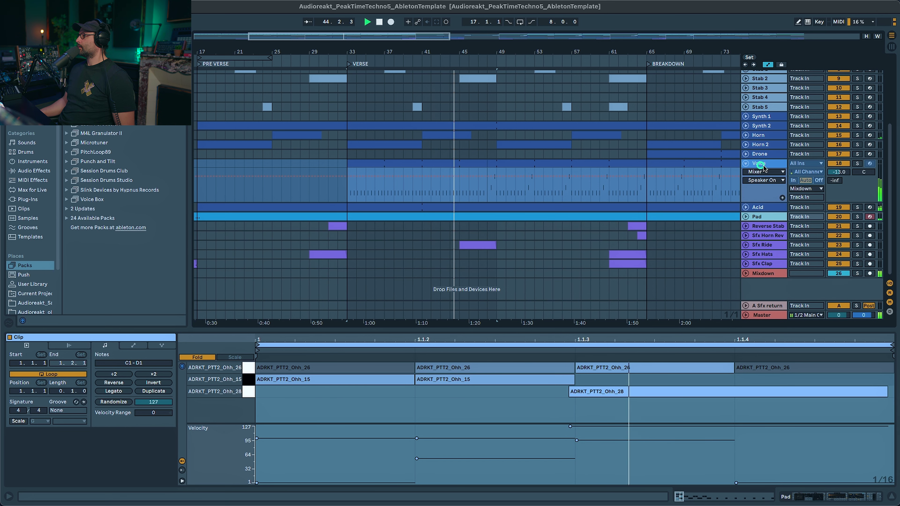
Display the Utility Gain automation on the Voice track.
{"action": "left_click", "coordinate": [766, 172]}
{"action": "left_click", "coordinate": [765, 172]}
{"action": "left_click", "coordinate": [766, 172]}
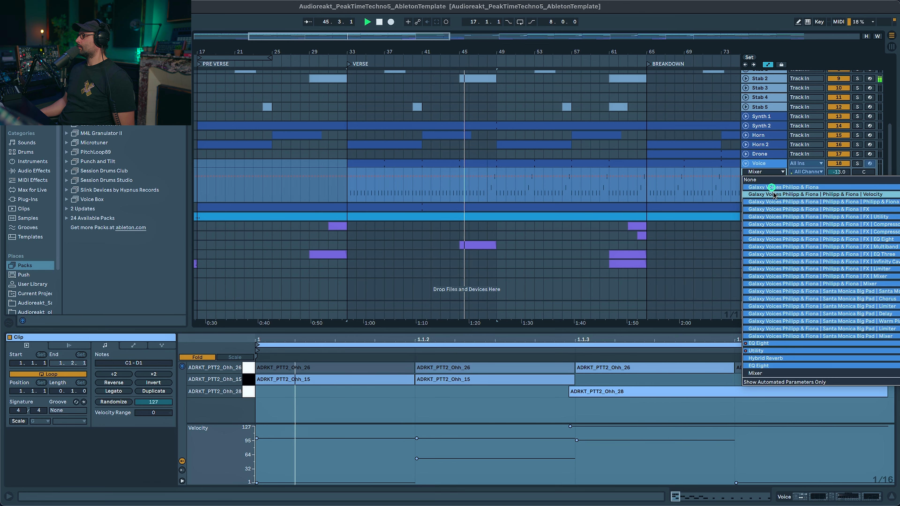
{"action": "left_click", "coordinate": [773, 350]}
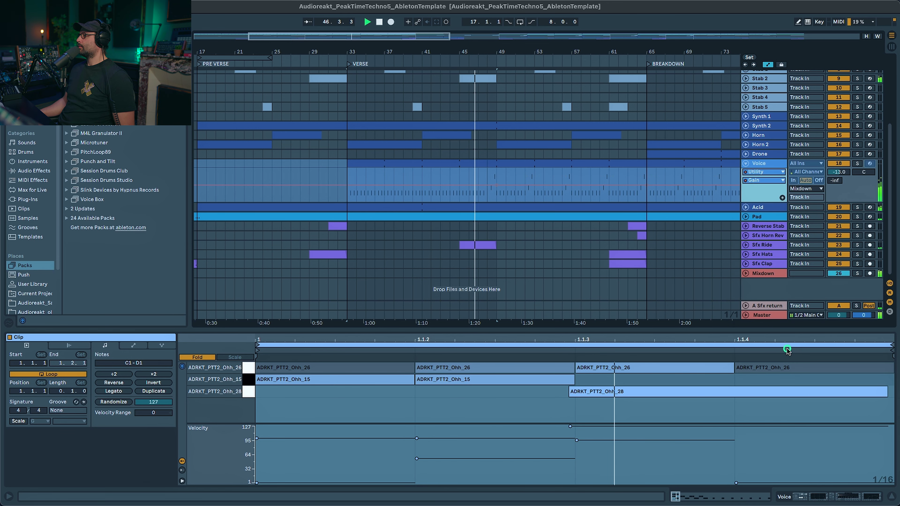
Unfold the Mixdown track and display the Device On automation of its EQ Eight.
{"action": "left_click_drag", "start_coordinate": [681, 37], "coordinate": [512, 96]}
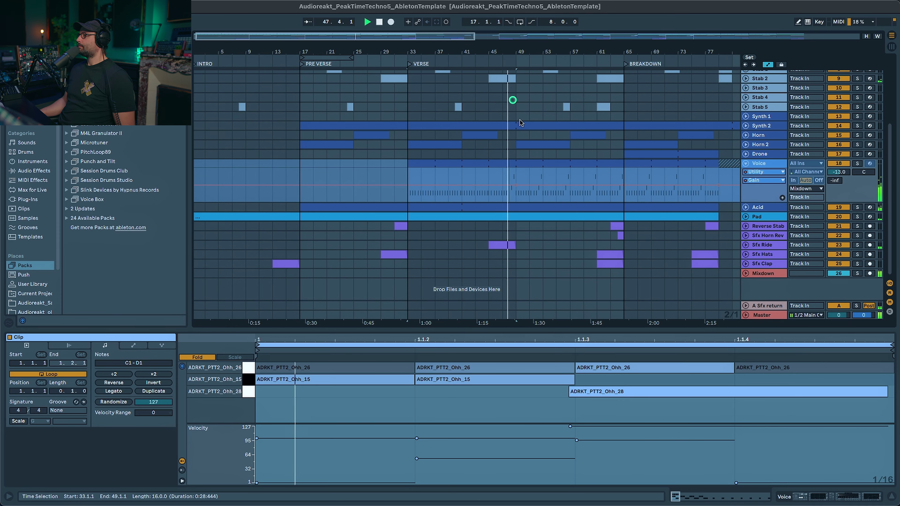
{"action": "scroll", "coordinate": [566, 209], "scroll_direction": "up", "scroll_amount": 5}
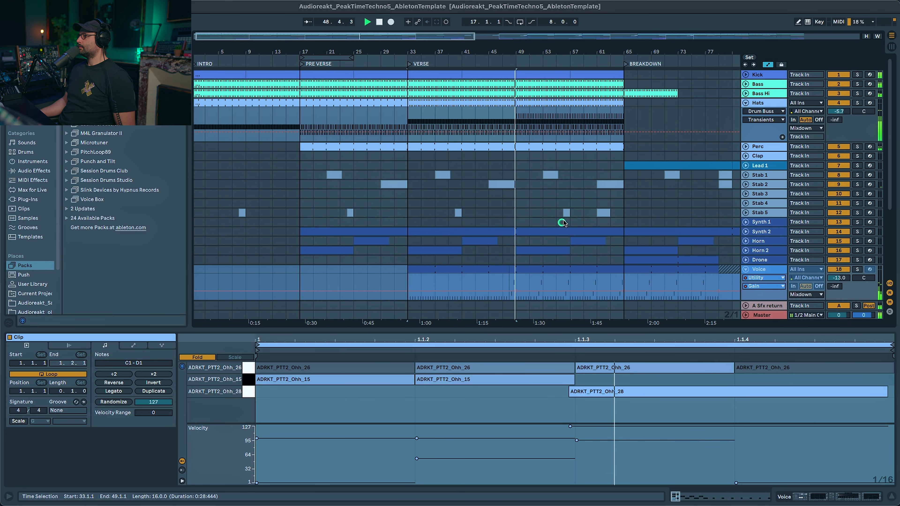
{"action": "scroll", "coordinate": [571, 223], "scroll_direction": "down", "scroll_amount": 5}
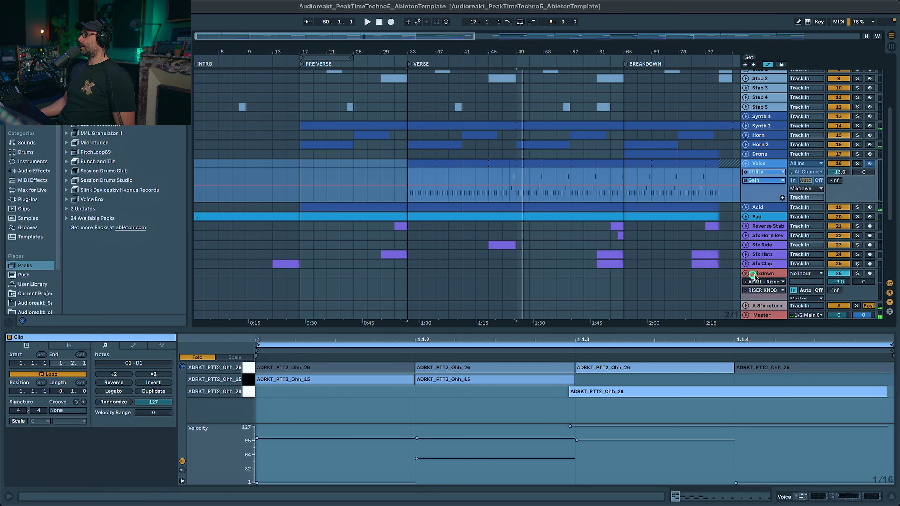
{"action": "right_click", "coordinate": [746, 274]}
{"action": "left_click", "coordinate": [780, 407]}
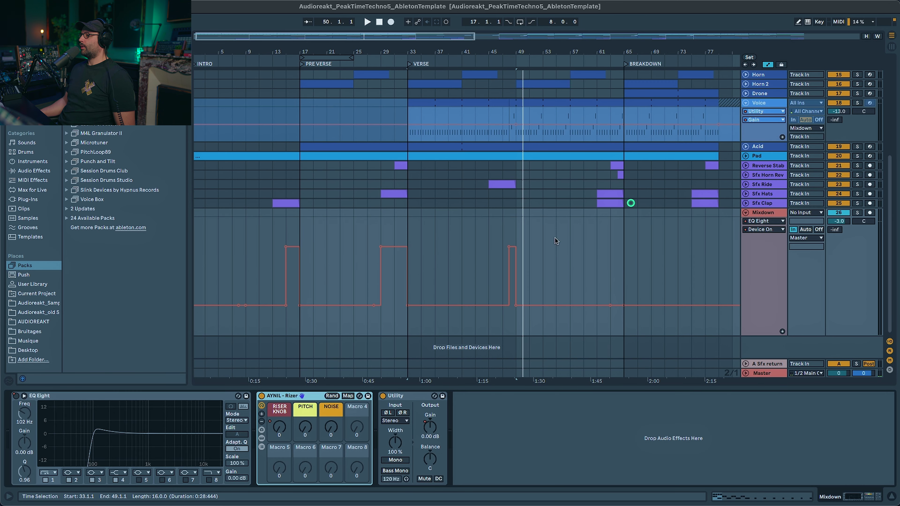
{"action": "left_click", "coordinate": [105, 426]}
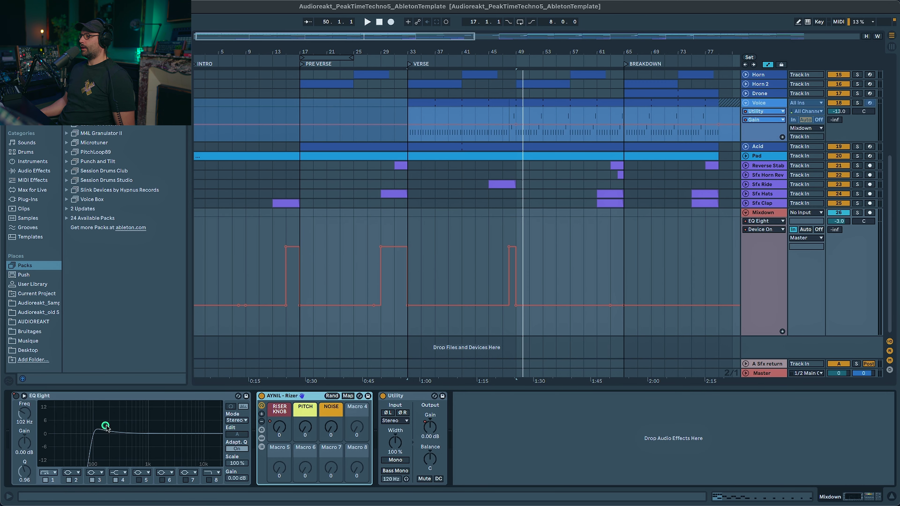
Play the mix from bar 47 through the Mixdown EQ Eight automation, and place the insert marker at bar 48.
{"action": "left_click", "coordinate": [503, 234]}
{"action": "key", "text": "space"}
{"action": "scroll", "coordinate": [349, 36], "scroll_direction": "up", "scroll_amount": 10}
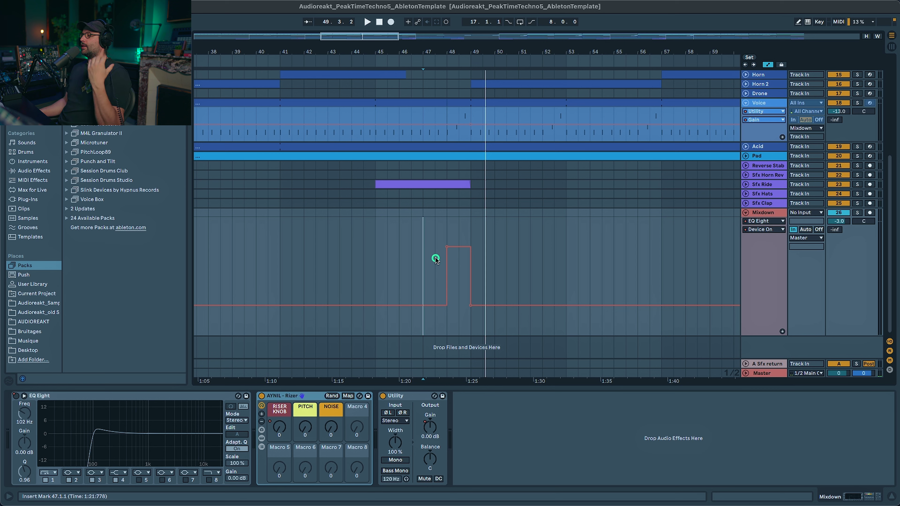
{"action": "left_click", "coordinate": [446, 223]}
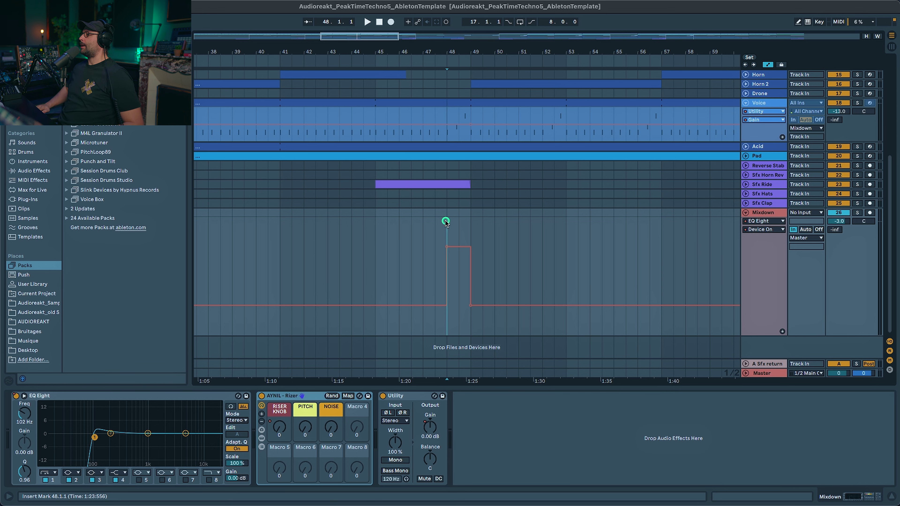
{"action": "scroll", "coordinate": [472, 265], "scroll_direction": "up", "scroll_amount": 8}
{"action": "scroll", "coordinate": [472, 265], "scroll_direction": "down", "scroll_amount": 3}
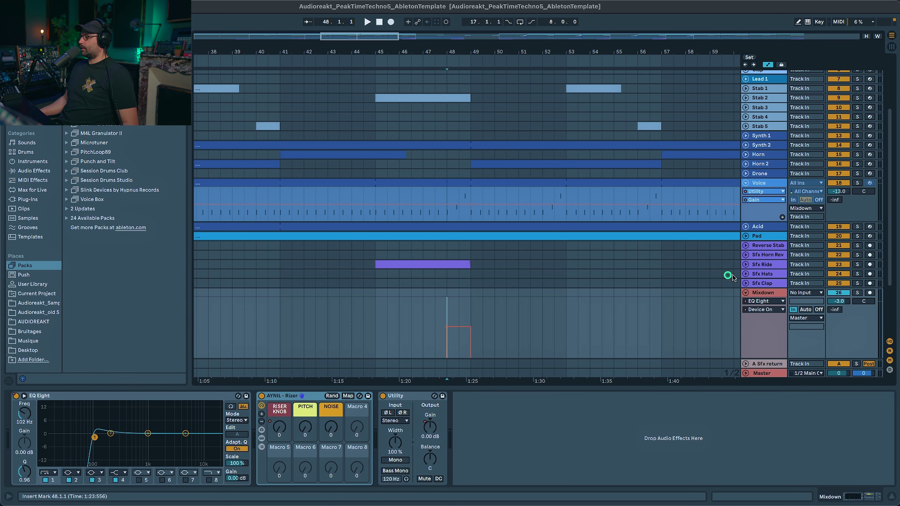
Fold the Mixdown and Voice tracks back to a compact arrangement overview.
{"action": "left_click", "coordinate": [747, 292]}
{"action": "left_click", "coordinate": [746, 183]}
{"action": "key", "text": "minus"}
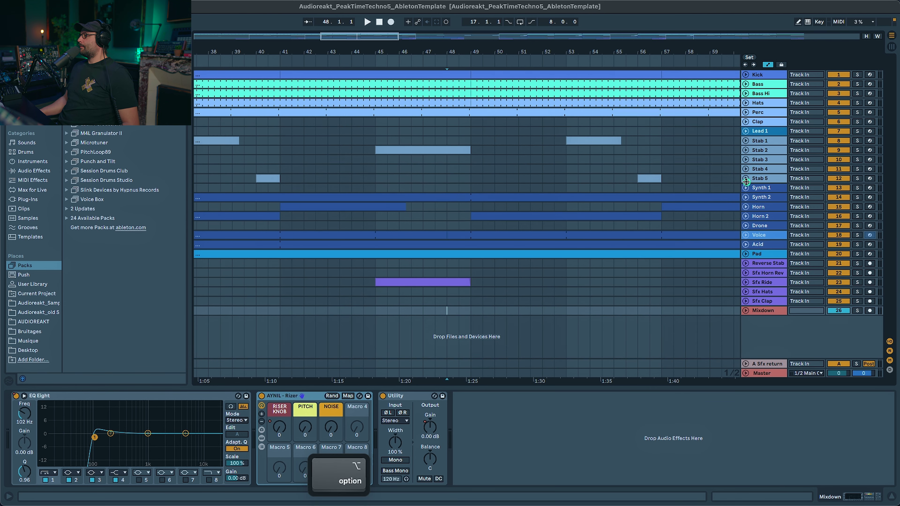
{"action": "left_click", "coordinate": [530, 168]}
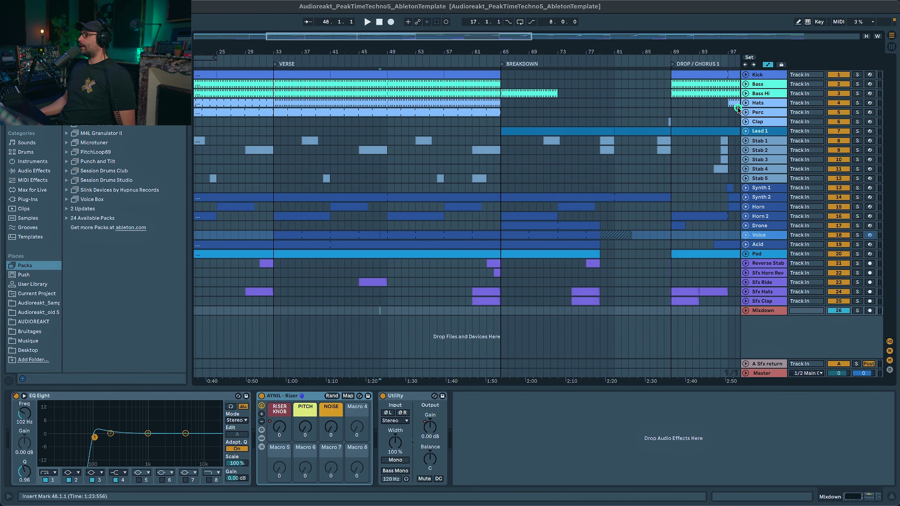
Unfold the Hats and Voice tracks to compare their verse patterns, and place the insert marker at bar 49 on Voice.
{"action": "left_click", "coordinate": [747, 103]}
{"action": "left_click", "coordinate": [414, 103]}
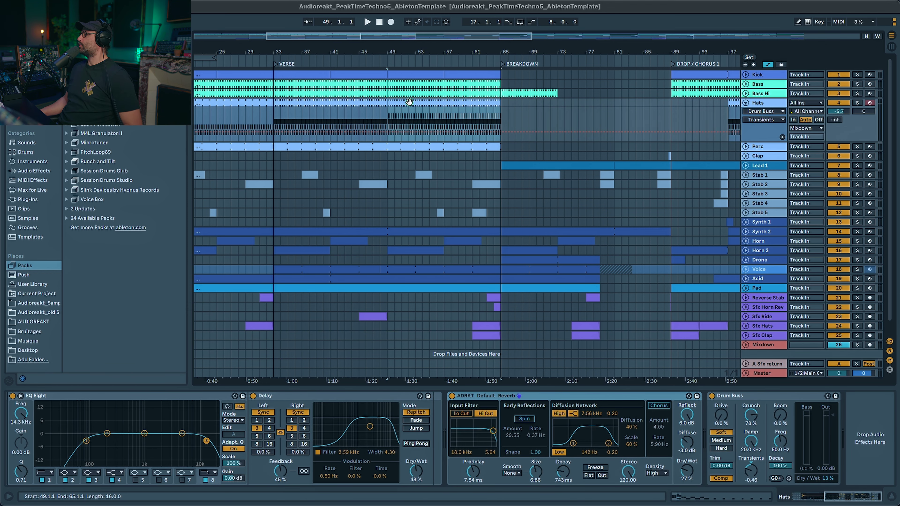
{"action": "scroll", "coordinate": [594, 265], "scroll_direction": "down", "scroll_amount": 1}
{"action": "left_click", "coordinate": [746, 270]}
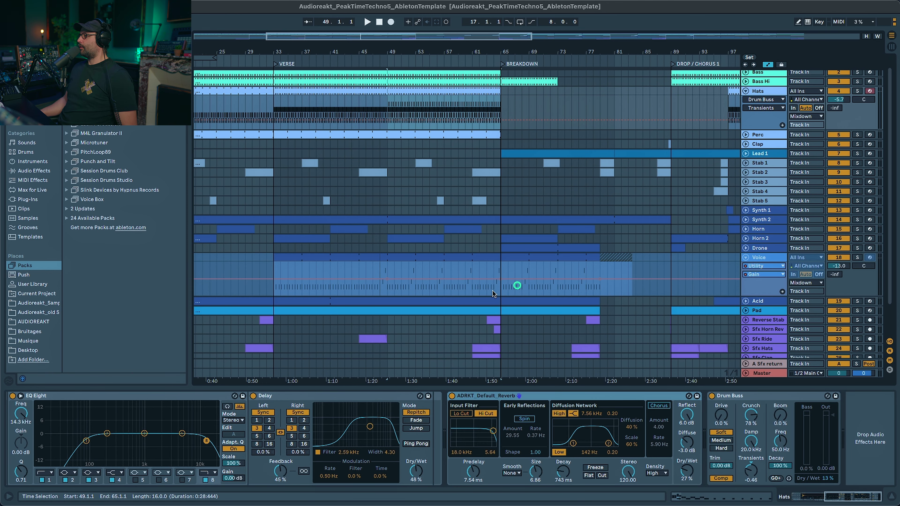
{"action": "left_click", "coordinate": [387, 267]}
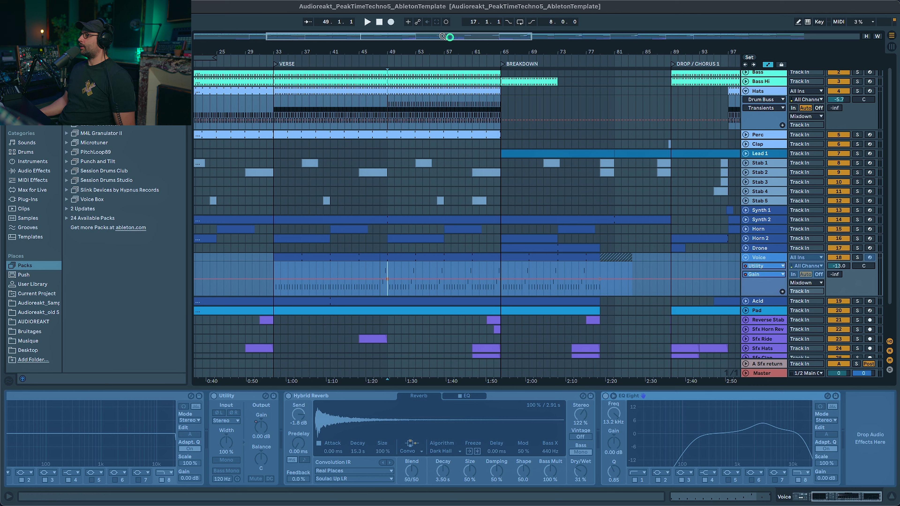
Play the verse from bar 49 into the breakdown, fold the Voice track and stop playback.
{"action": "key", "text": "space"}
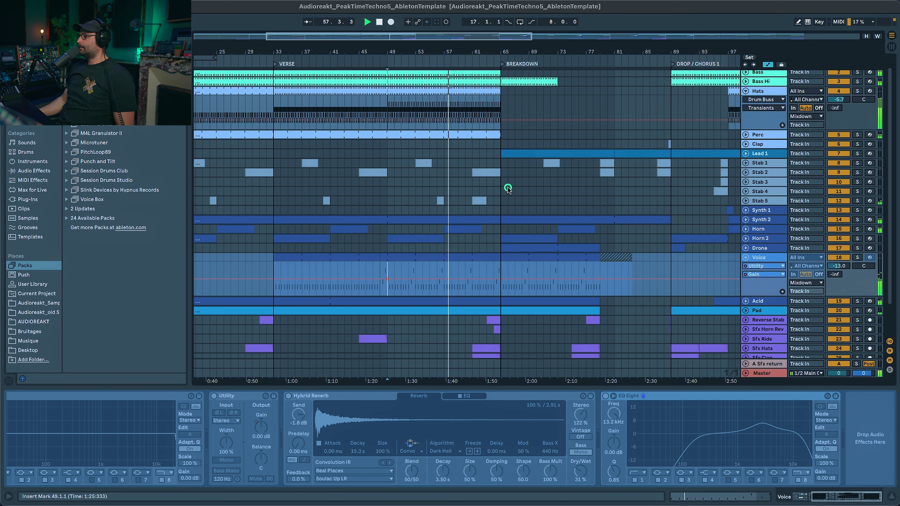
{"action": "left_click", "coordinate": [746, 258]}
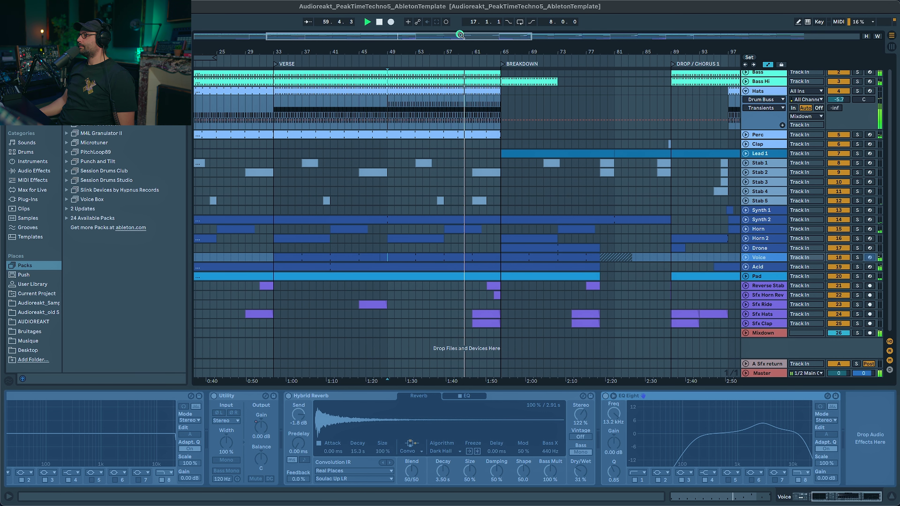
{"action": "left_click_drag", "start_coordinate": [489, 34], "coordinate": [503, 35]}
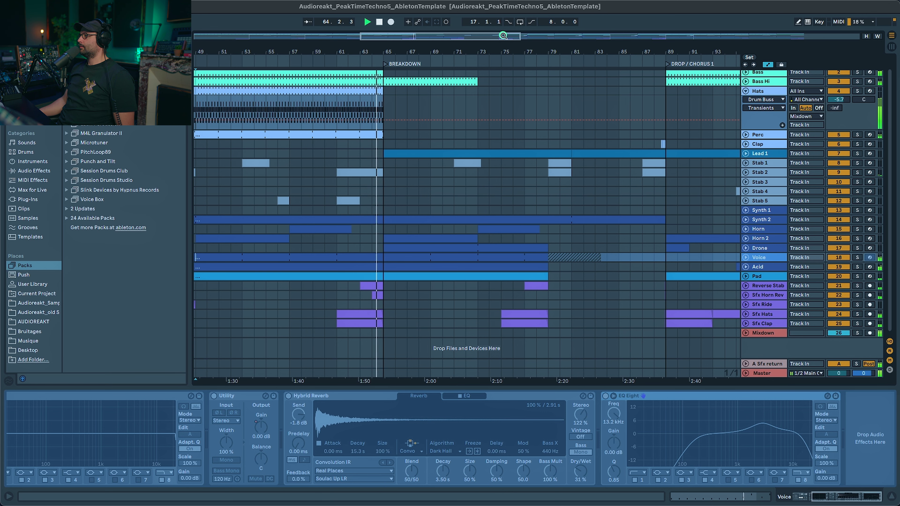
{"action": "scroll", "coordinate": [506, 177], "scroll_direction": "up", "scroll_amount": 1}
{"action": "key", "text": "w"}
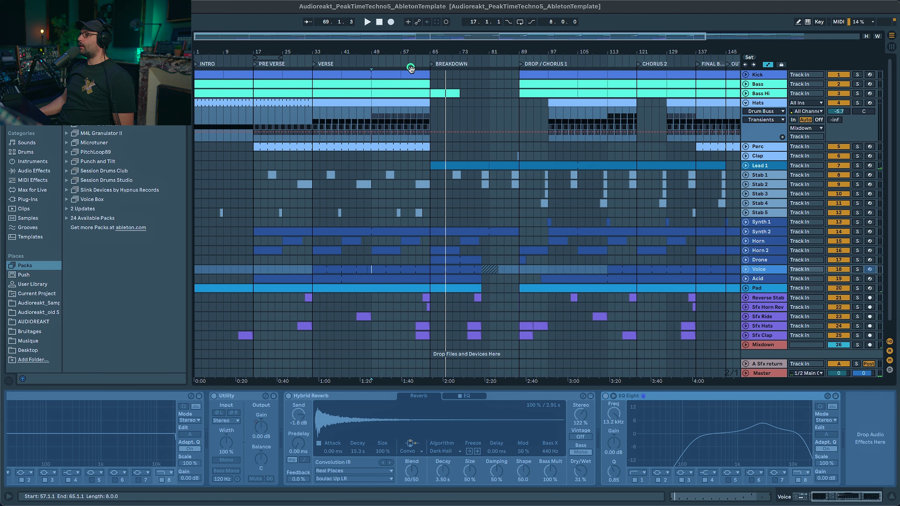
{"action": "left_click_drag", "start_coordinate": [464, 37], "coordinate": [463, 37]}
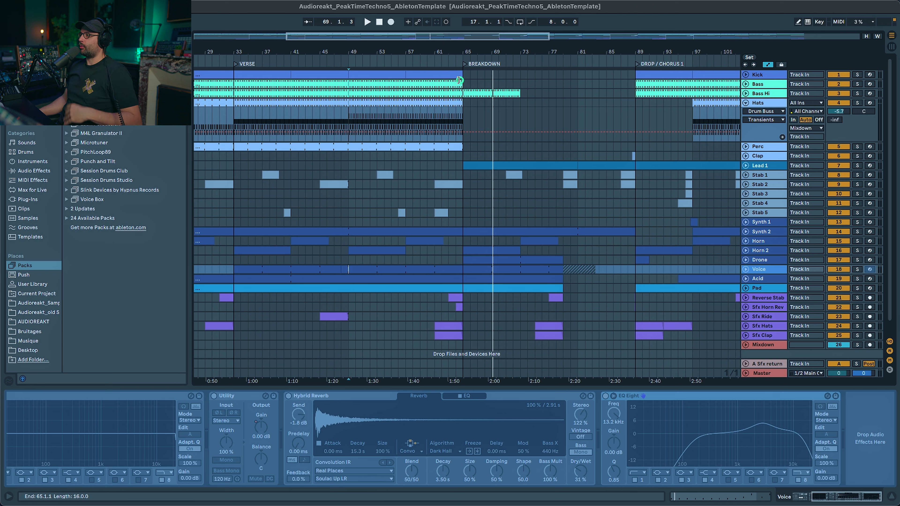
Solo the Bass Hi track and play it from the start of the breakdown at bar 65.
{"action": "left_click", "coordinate": [857, 93]}
{"action": "left_click", "coordinate": [549, 93]}
{"action": "key", "text": "space"}
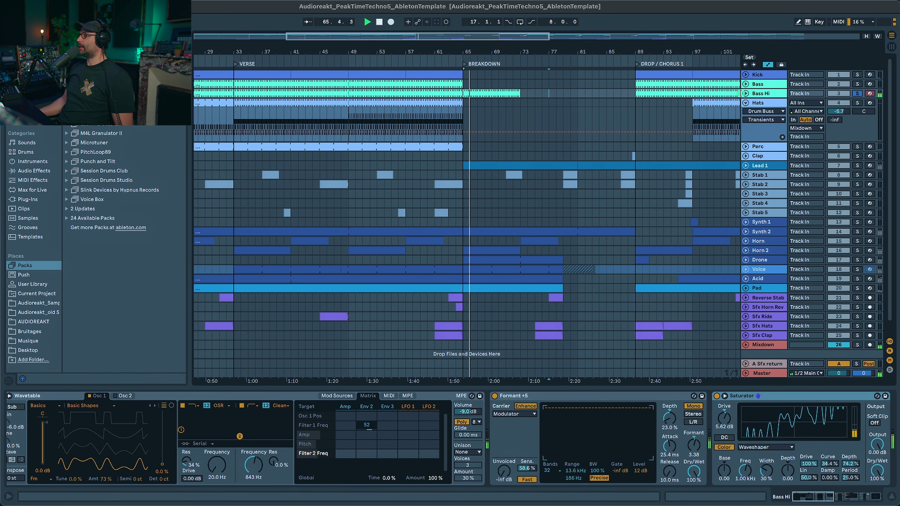
Stop playback, unfold the Bass Hi track and display the 8 Frequency automation of its EQ Eight.
{"action": "key", "text": "u"}
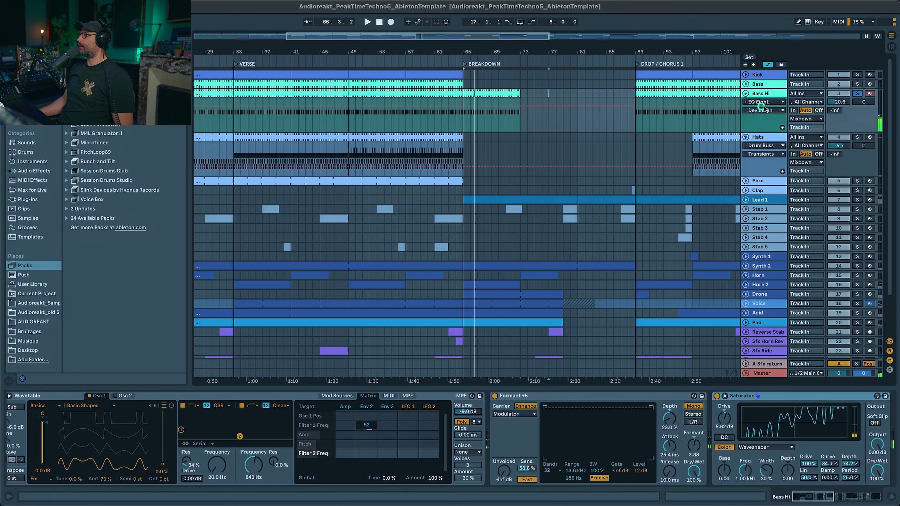
{"action": "left_click", "coordinate": [775, 112]}
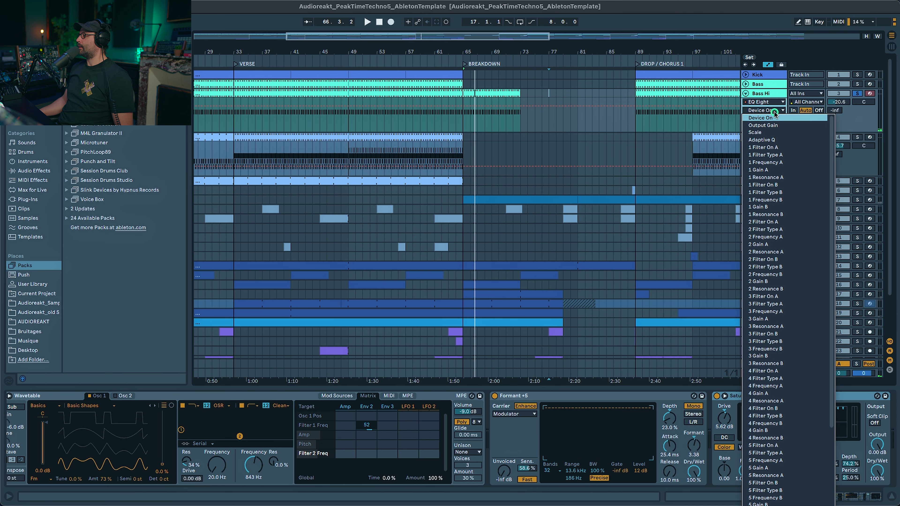
{"action": "left_click", "coordinate": [775, 112]}
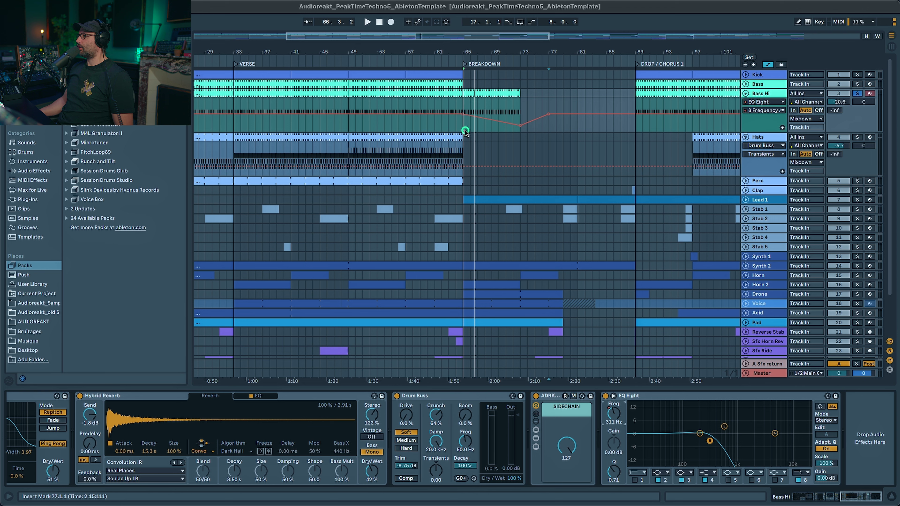
Unfold the Drone and Horn 2 tracks to show their notes in the breakdown.
{"action": "scroll", "coordinate": [751, 262], "scroll_direction": "down", "scroll_amount": 3}
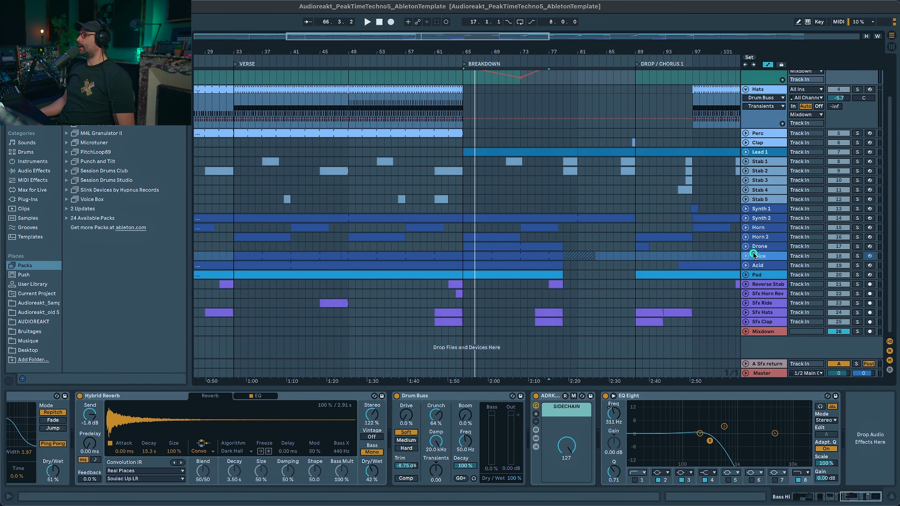
{"action": "left_click", "coordinate": [758, 247]}
{"action": "left_click", "coordinate": [745, 246]}
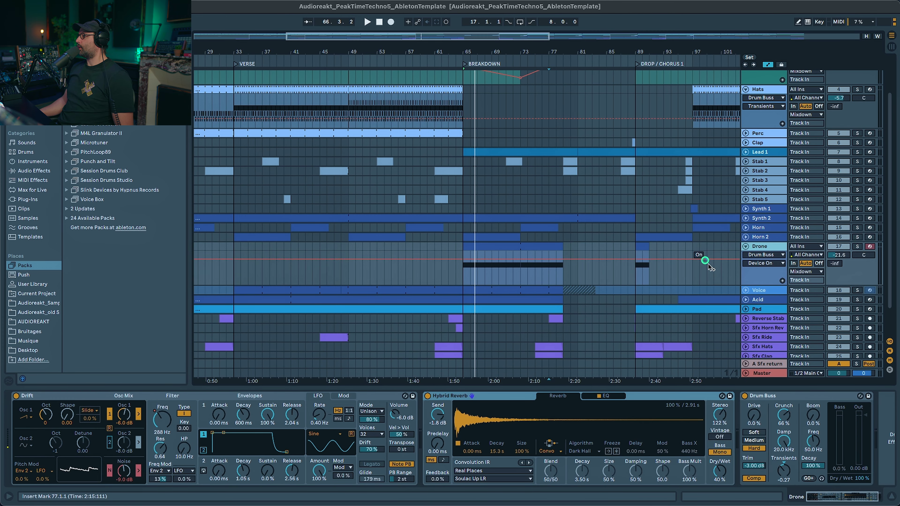
{"action": "left_click", "coordinate": [746, 237]}
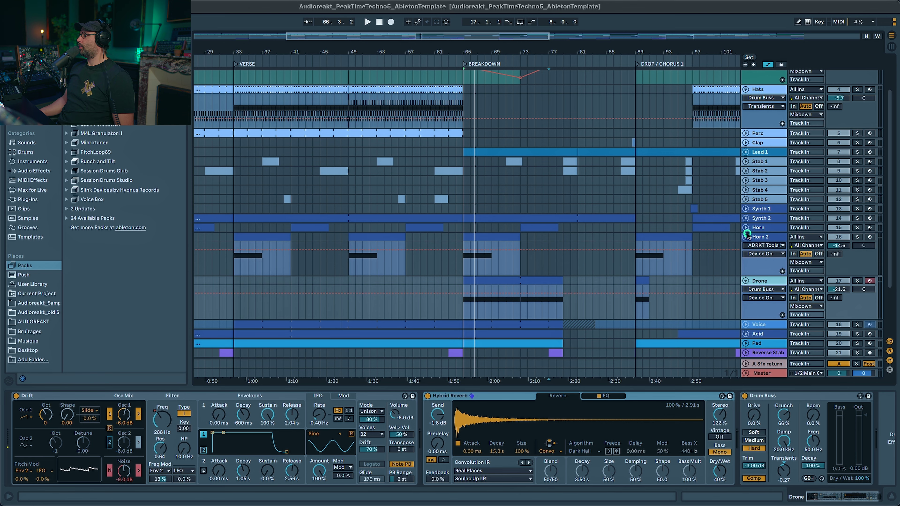
{"action": "scroll", "coordinate": [747, 235], "scroll_direction": "down", "scroll_amount": 4}
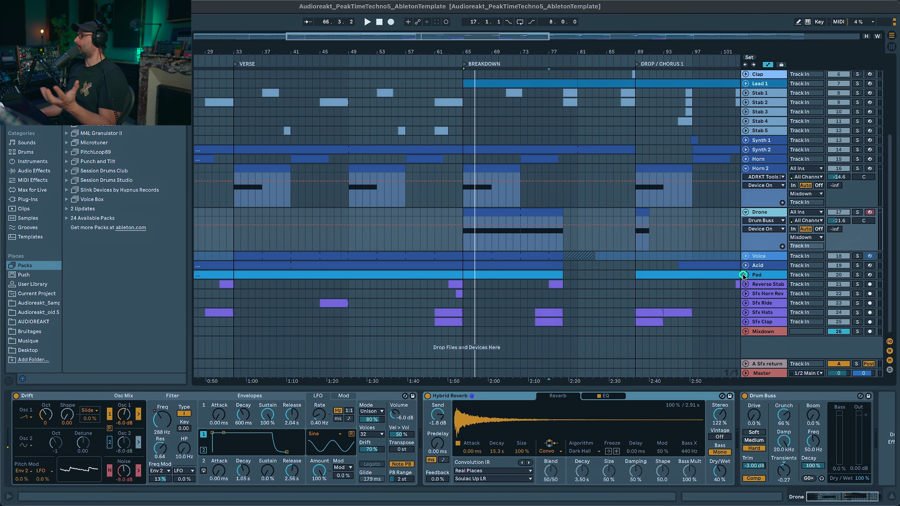
Fold all the expanded tracks and unfold only Lead 1 to show its notes from the breakdown onward.
{"action": "scroll", "coordinate": [754, 253], "scroll_direction": "up", "scroll_amount": 2}
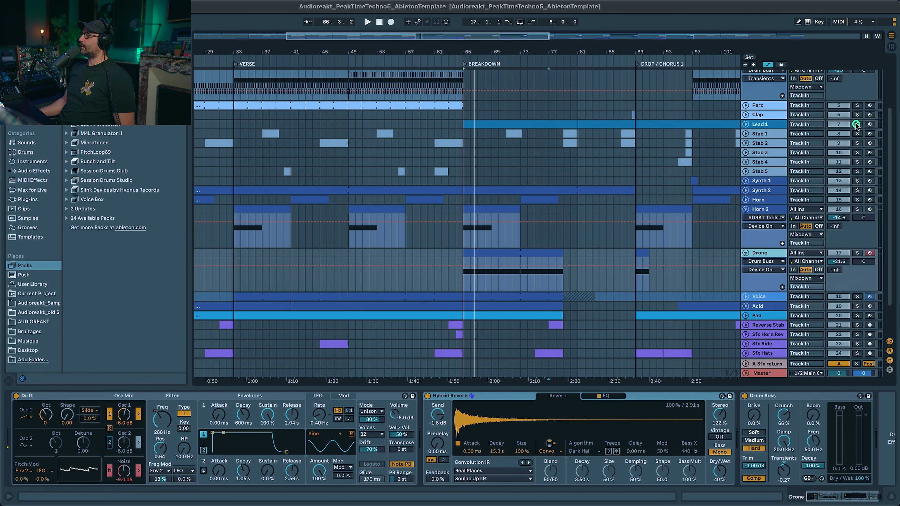
{"action": "scroll", "coordinate": [856, 125], "scroll_direction": "up", "scroll_amount": 4}
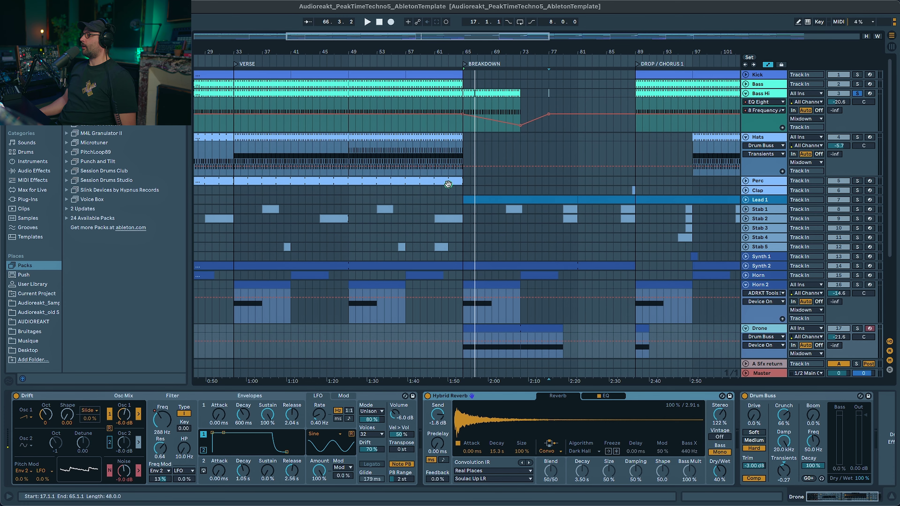
{"action": "left_click", "coordinate": [456, 191]}
{"action": "key", "text": "alt+u"}
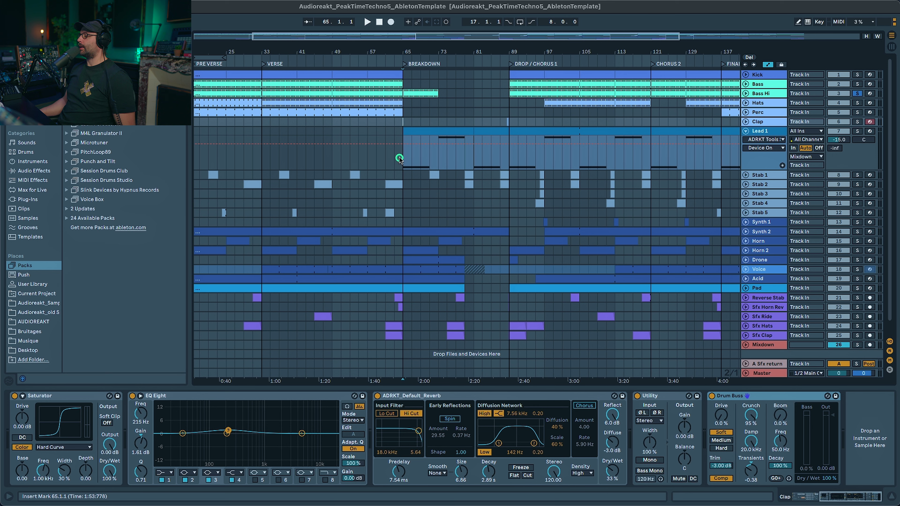
Play the breakdown from bar 65 on the Lead 1 track and turn off the Bass Hi solo.
{"action": "left_click", "coordinate": [400, 159]}
{"action": "key", "text": "space"}
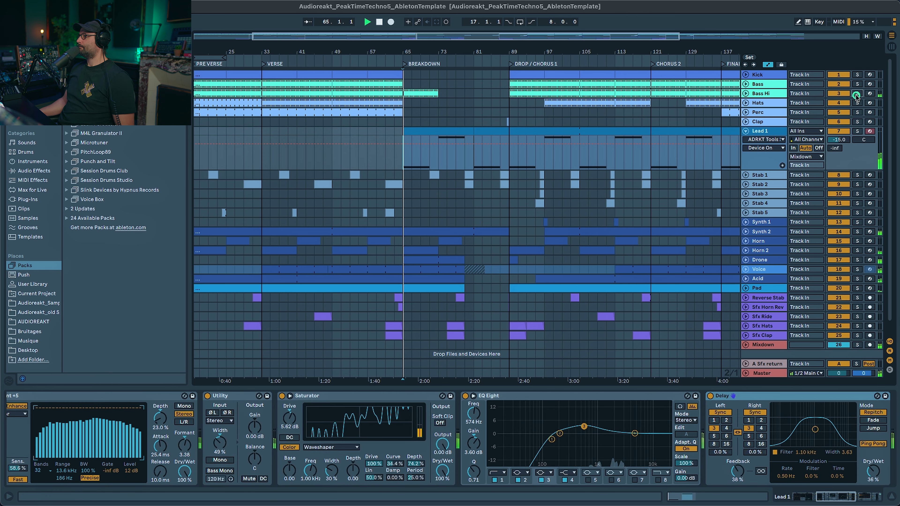
{"action": "left_click", "coordinate": [856, 95]}
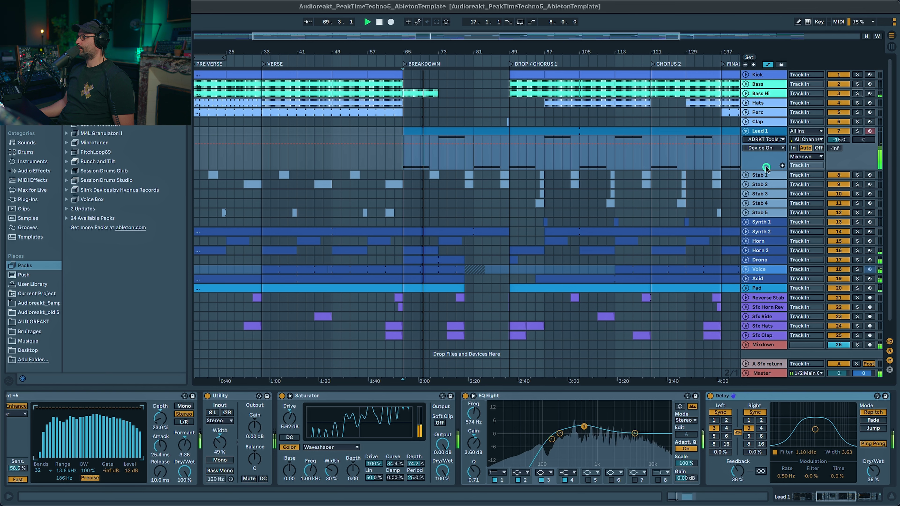
Unfold Mixdown during playback, display the AYNIL - Rizer RISER KNOB automation and reduce the track's height.
{"action": "left_click", "coordinate": [745, 345]}
{"action": "left_click", "coordinate": [767, 250]}
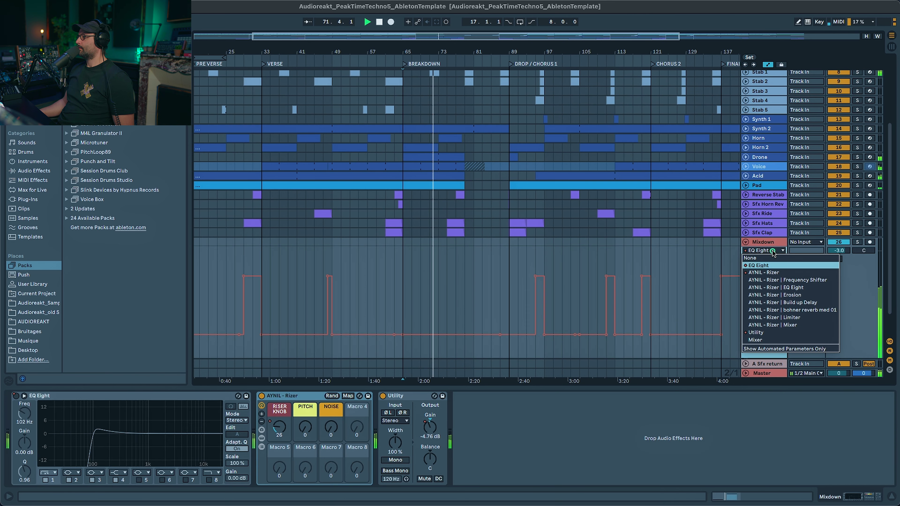
{"action": "left_click", "coordinate": [773, 272]}
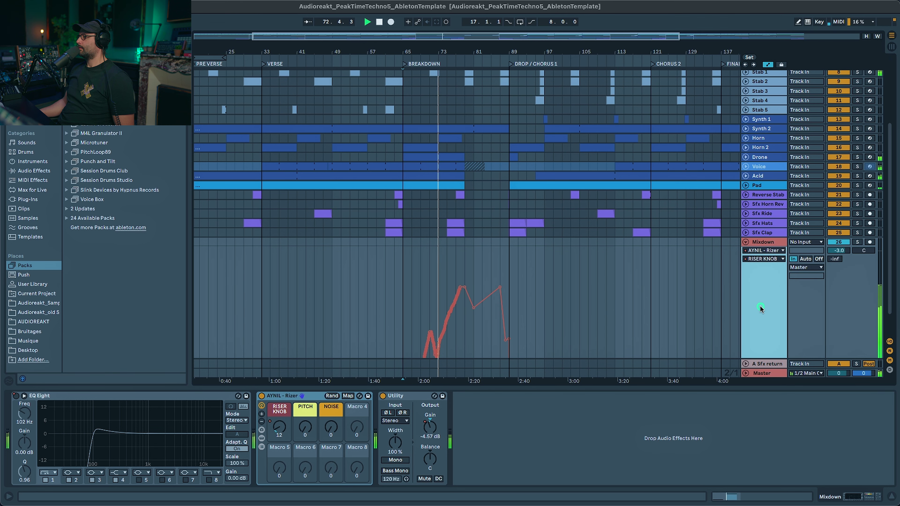
{"action": "scroll", "coordinate": [770, 328], "scroll_direction": "down", "scroll_amount": 2}
{"action": "left_click_drag", "start_coordinate": [764, 338], "coordinate": [768, 254]}
{"action": "scroll", "coordinate": [604, 280], "scroll_direction": "up", "scroll_amount": 5}
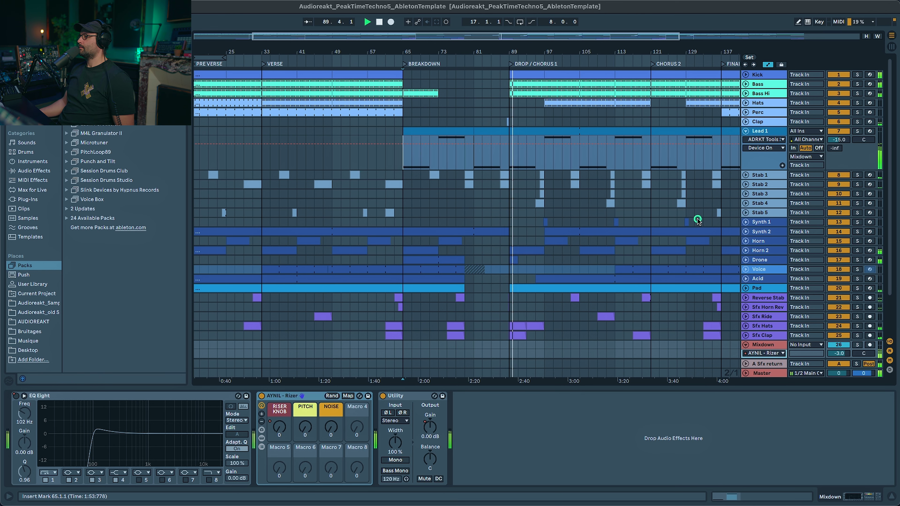
Stop playback in the drop and select bars 65 to 81 on the Lead 1 track.
{"action": "key", "text": "space"}
{"action": "left_click_drag", "start_coordinate": [480, 37], "coordinate": [388, 195]}
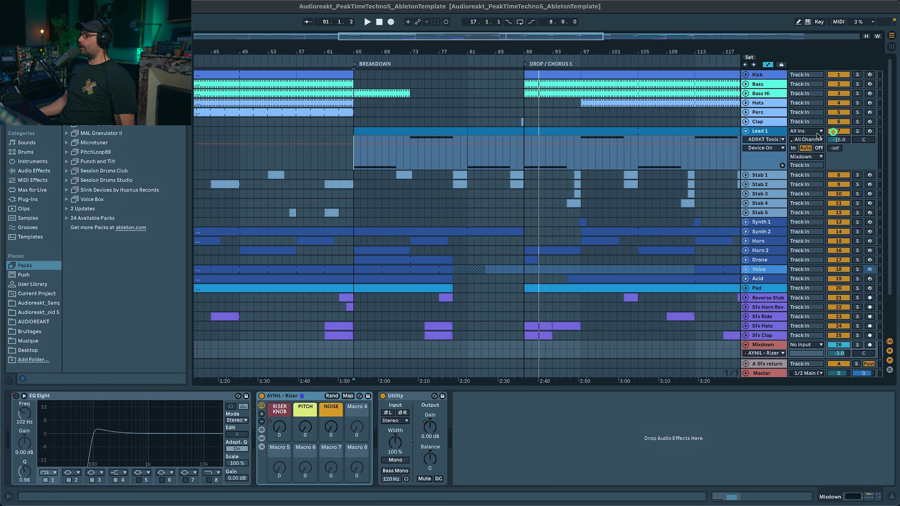
{"action": "left_click_drag", "start_coordinate": [488, 146], "coordinate": [369, 146]}
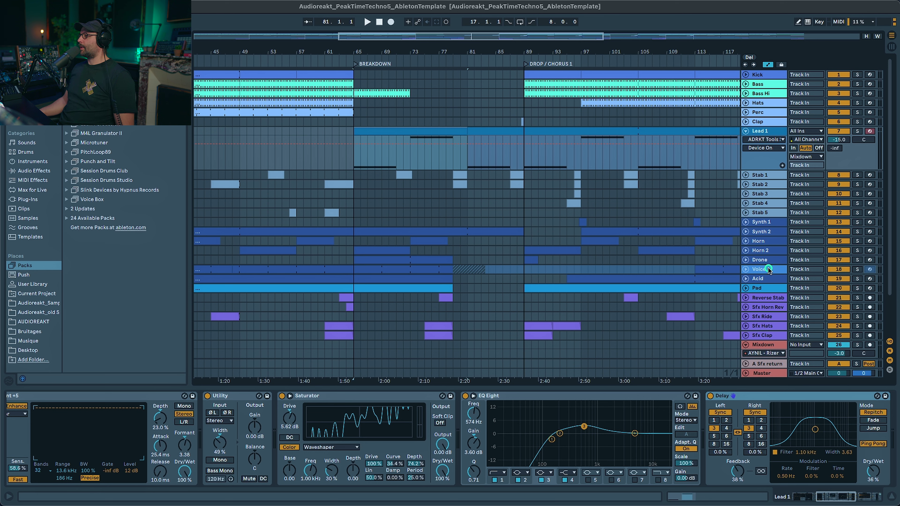
Unfold the Drone track and display the LP Freq automation of its Drift device.
{"action": "left_click", "coordinate": [744, 261]}
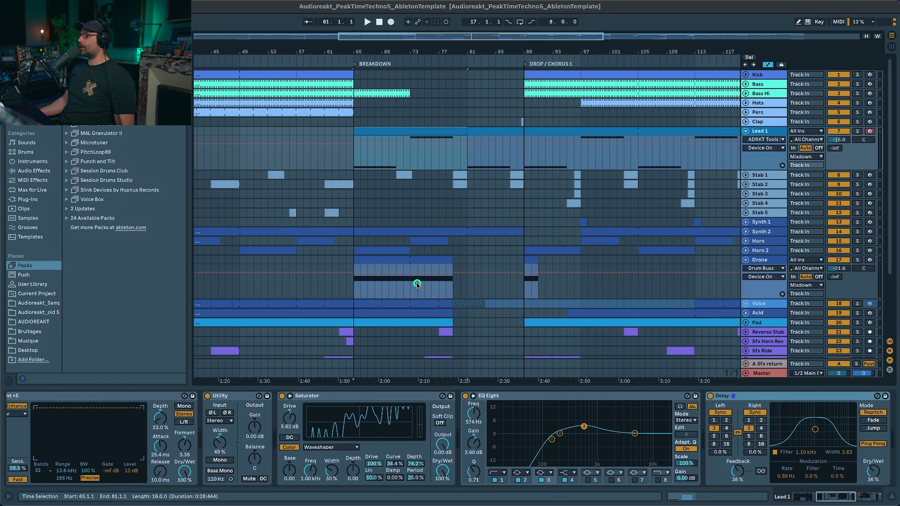
{"action": "left_click", "coordinate": [757, 268]}
{"action": "left_click", "coordinate": [754, 283]}
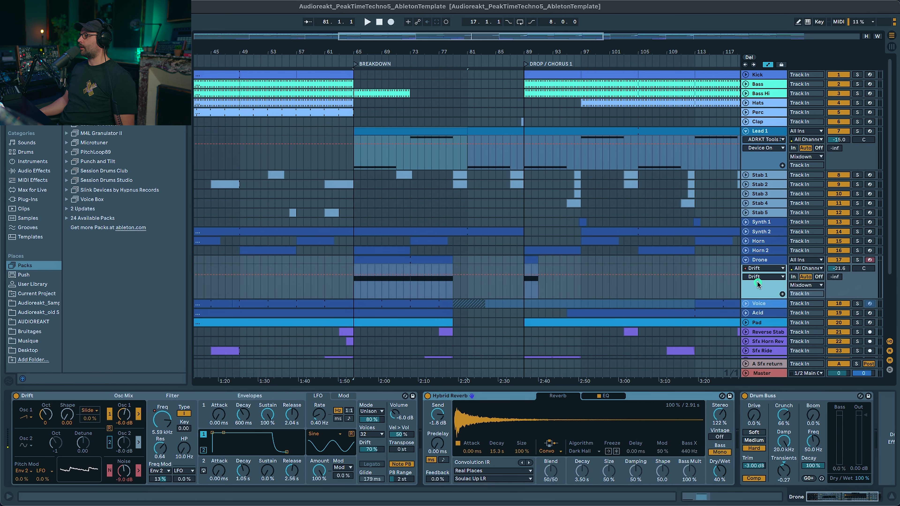
{"action": "left_click", "coordinate": [775, 278]}
{"action": "left_click", "coordinate": [776, 269]}
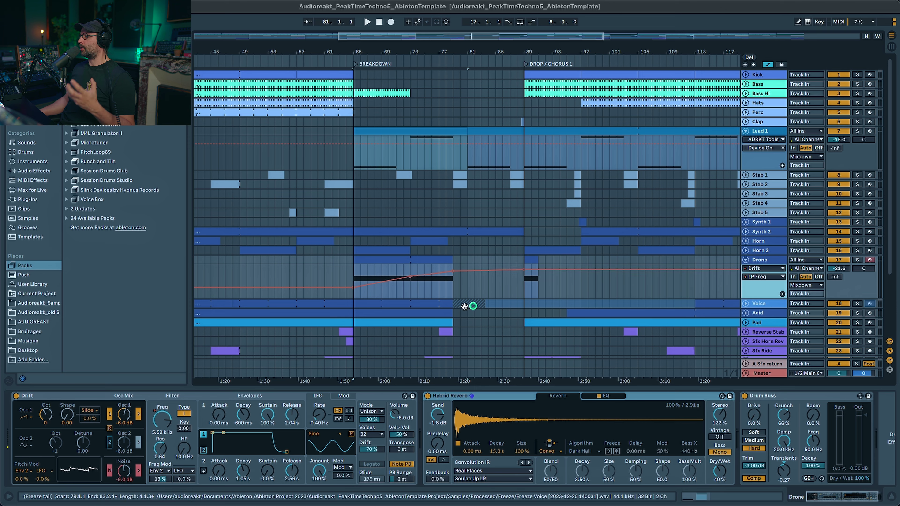
Select the Mixdown track and play the breakdown from bar 70 through the RISER KNOB automation.
{"action": "scroll", "coordinate": [457, 307], "scroll_direction": "down", "scroll_amount": 4}
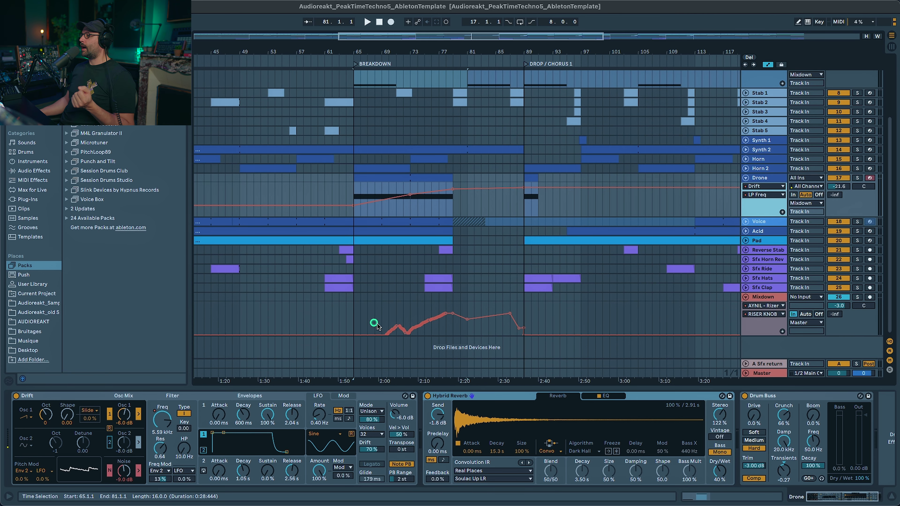
{"action": "left_click", "coordinate": [584, 314]}
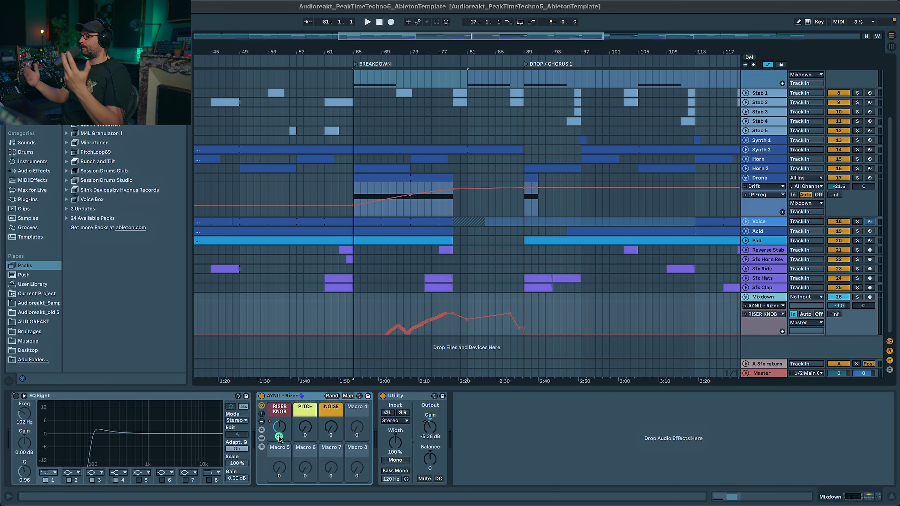
{"action": "left_click", "coordinate": [389, 302]}
{"action": "key", "text": "space"}
{"action": "scroll", "coordinate": [424, 299], "scroll_direction": "up", "scroll_amount": 5}
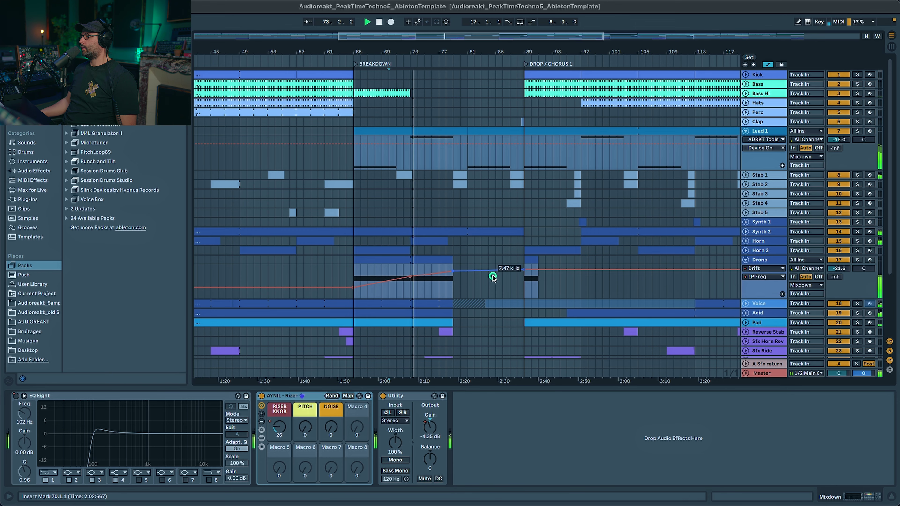
{"action": "scroll", "coordinate": [493, 273], "scroll_direction": "down", "scroll_amount": 5}
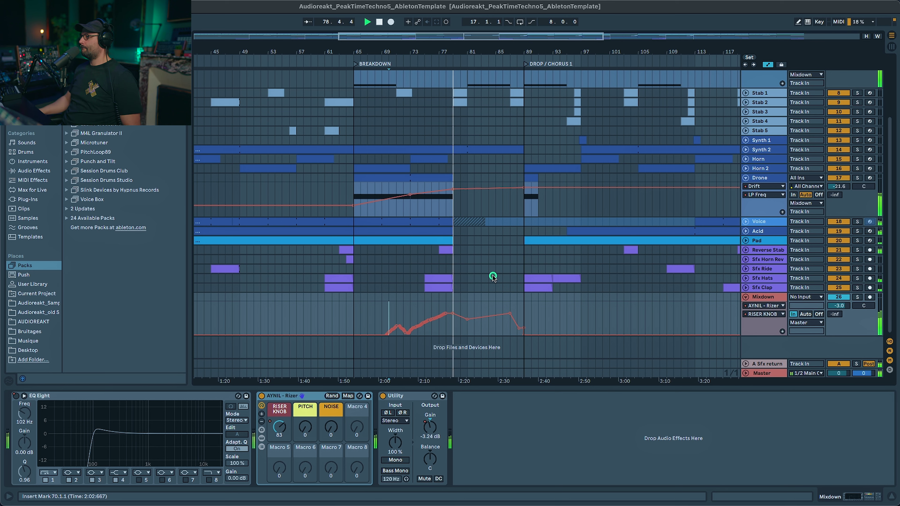
Stop playback, select the Sfx Hats clip at bar 75, and reselect the Mixdown track.
{"action": "left_click", "coordinate": [440, 279]}
{"action": "key", "text": "space"}
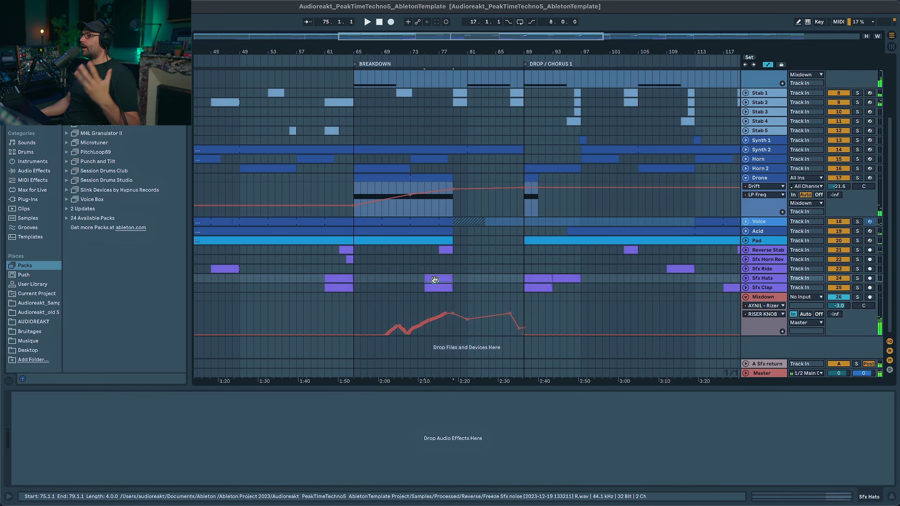
{"action": "left_click", "coordinate": [689, 299]}
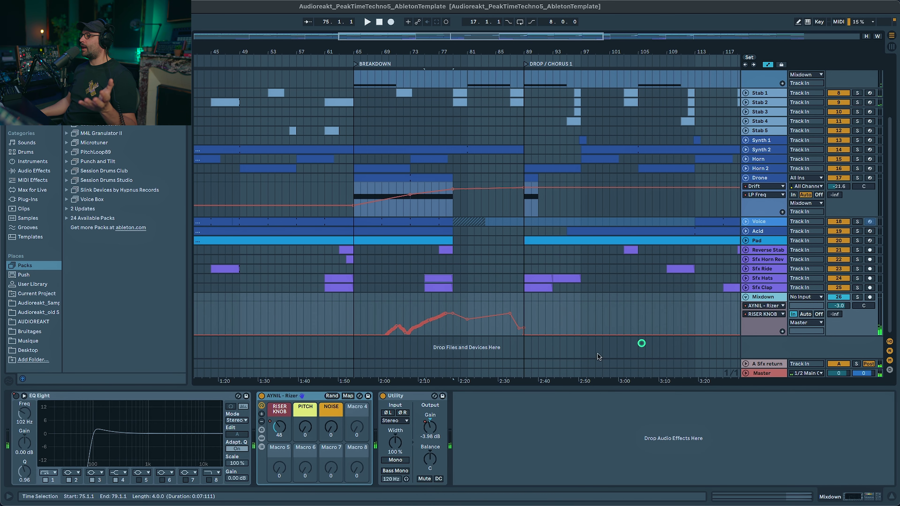
Bypass the AYNIL - Rizer device on Mixdown, play the breakdown from bar 73 without it, and switch the device back on.
{"action": "left_click", "coordinate": [263, 397]}
{"action": "left_click", "coordinate": [261, 396]}
{"action": "left_click", "coordinate": [448, 349]}
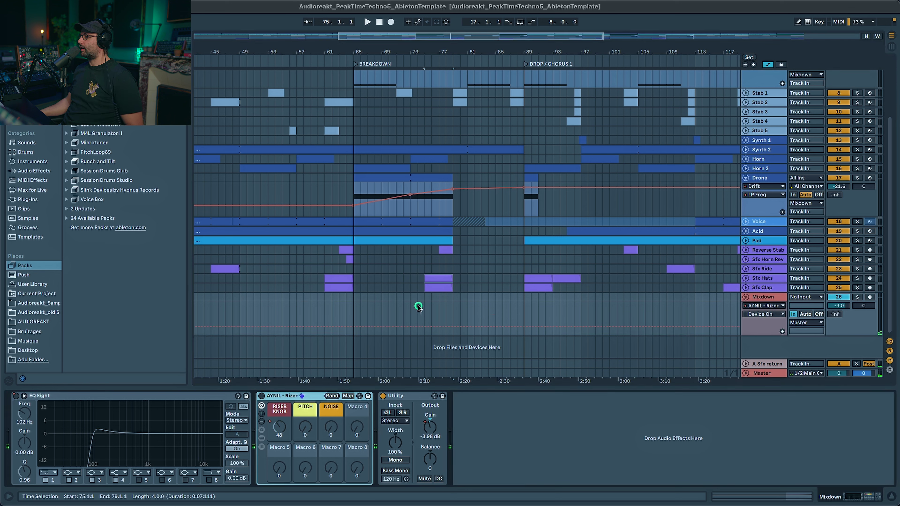
{"action": "left_click", "coordinate": [403, 309]}
{"action": "key", "text": "space"}
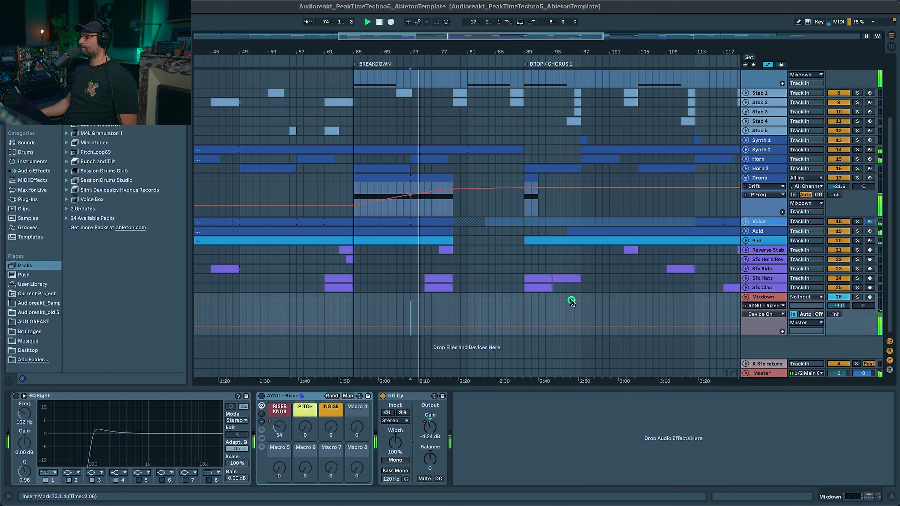
{"action": "left_click_drag", "start_coordinate": [533, 40], "coordinate": [508, 39]}
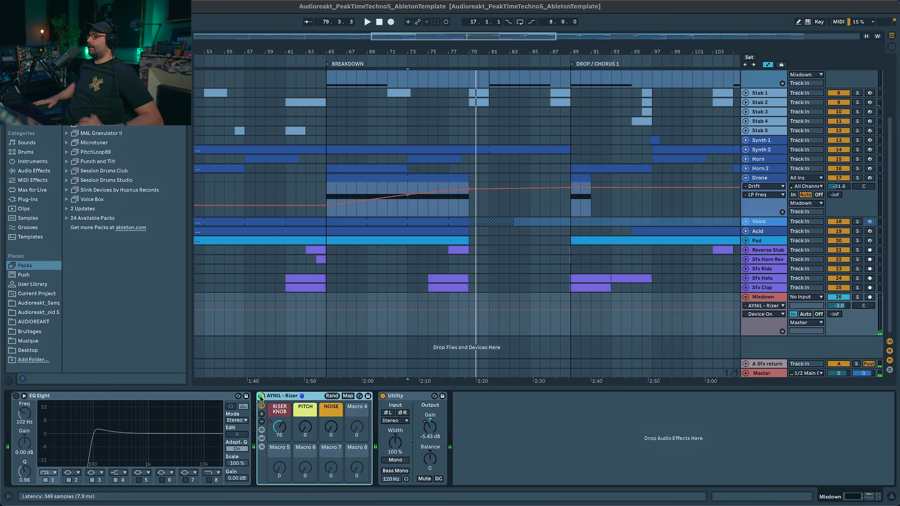
{"action": "left_click", "coordinate": [480, 300]}
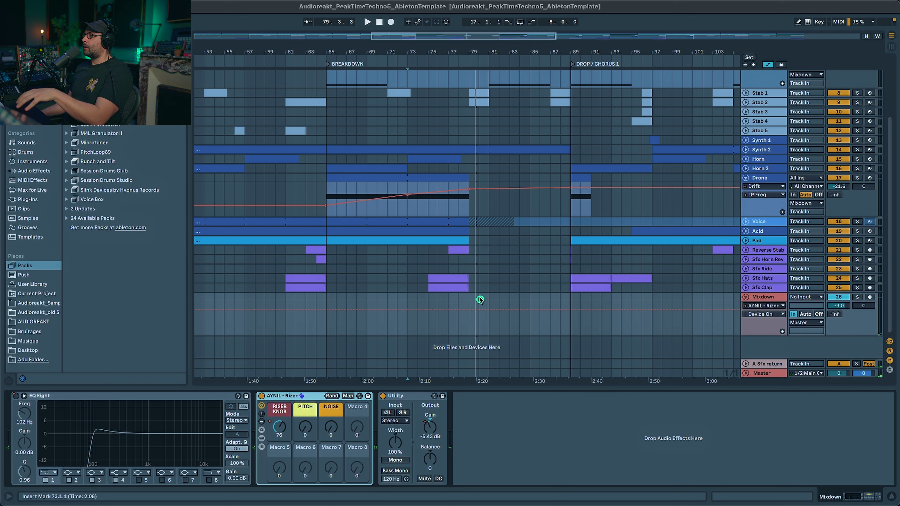
Select the reversed effect clips before bar 79, including Reverse Stab at bar 77, and unfold the Sfx Clap track.
{"action": "left_click", "coordinate": [453, 279]}
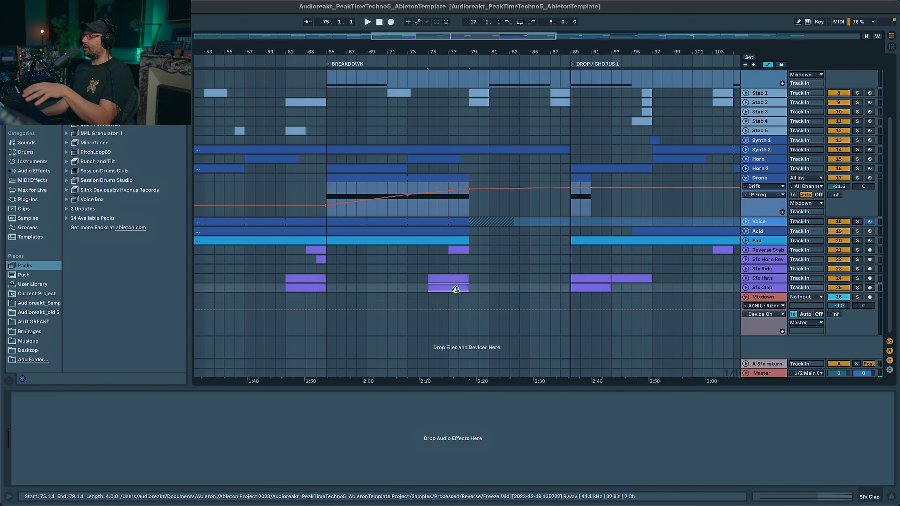
{"action": "left_click", "coordinate": [459, 251]}
{"action": "left_click", "coordinate": [746, 288]}
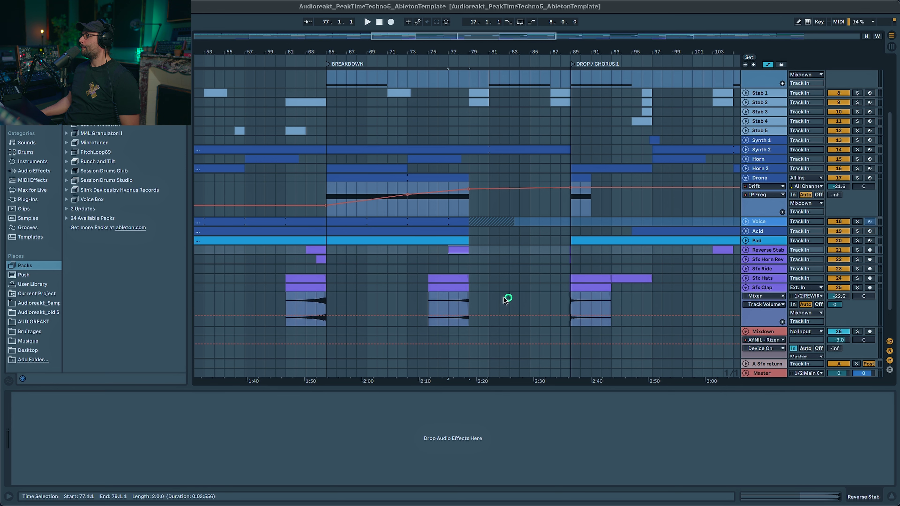
Audition the end of the Sfx Clap clip from bar 78 in solo and with the full mix.
{"action": "left_click", "coordinate": [459, 303]}
{"action": "left_click", "coordinate": [858, 287]}
{"action": "key", "text": "space"}
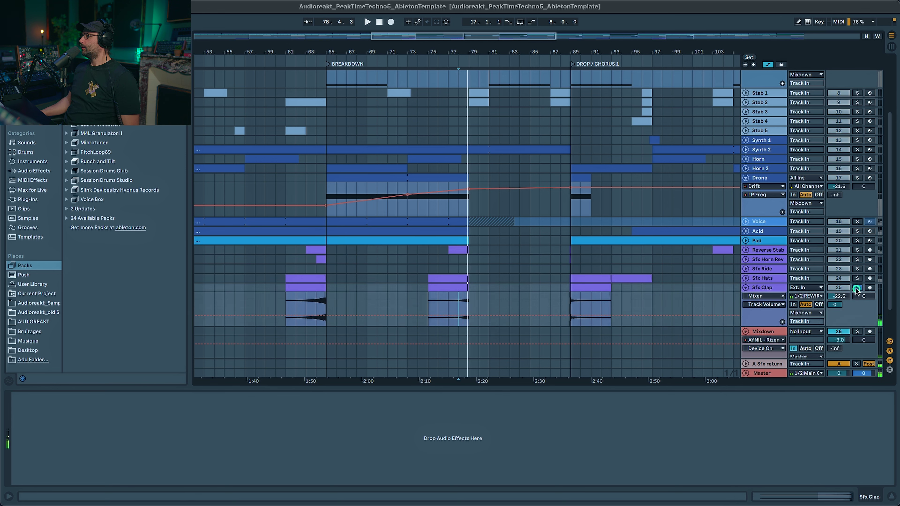
{"action": "key", "text": "space"}
{"action": "left_click", "coordinate": [857, 288]}
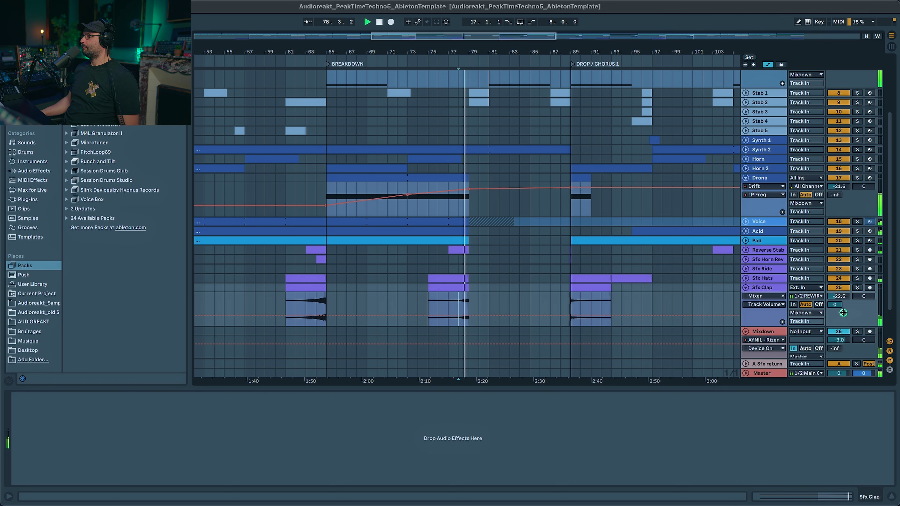
{"action": "scroll", "coordinate": [516, 262], "scroll_direction": "up", "scroll_amount": 4}
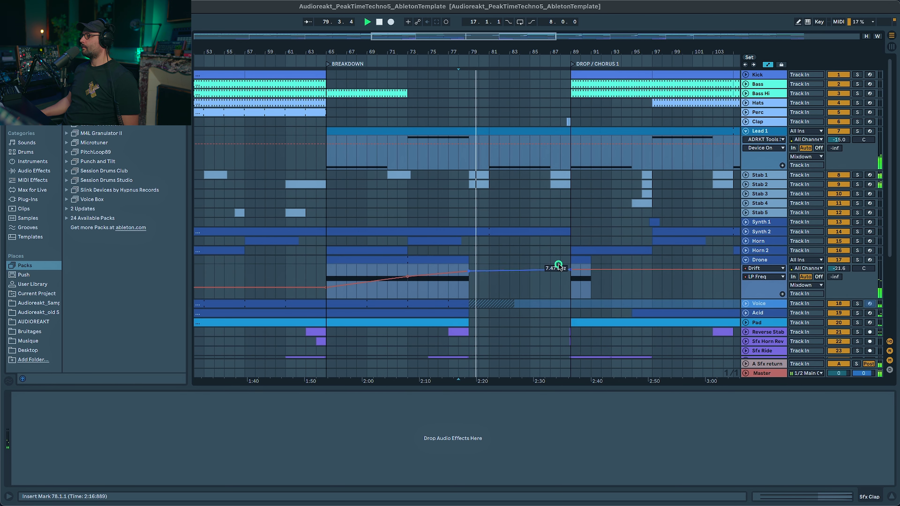
{"action": "scroll", "coordinate": [508, 282], "scroll_direction": "down", "scroll_amount": 4}
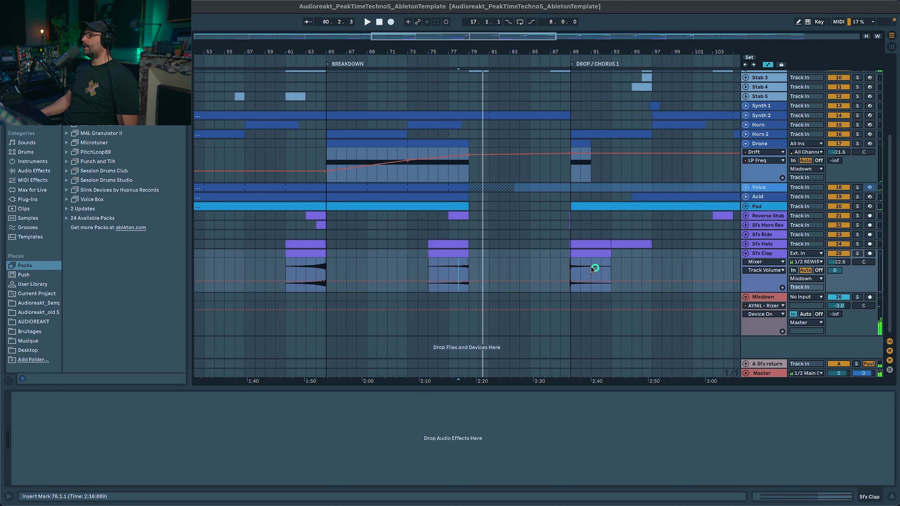
{"action": "scroll", "coordinate": [589, 266], "scroll_direction": "up", "scroll_amount": 1}
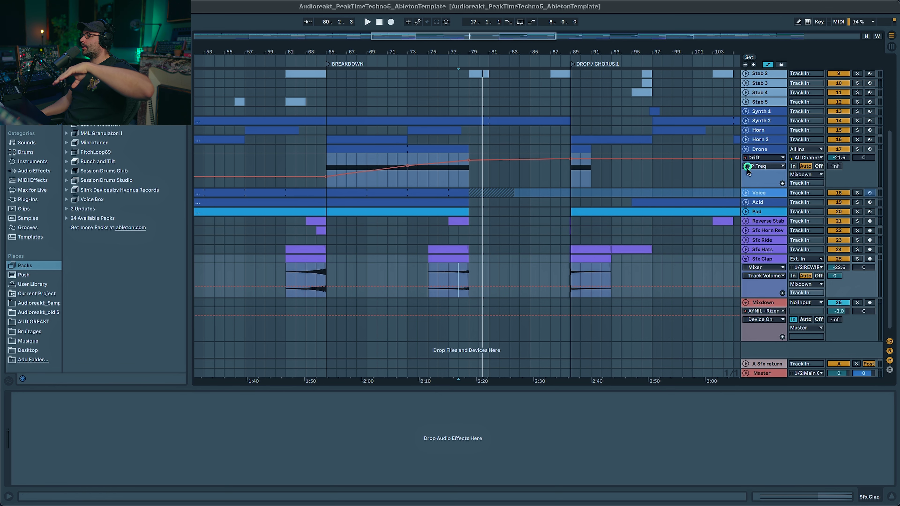
Solo Stab 1 and play its clip at bar 71 in the breakdown.
{"action": "scroll", "coordinate": [747, 169], "scroll_direction": "up", "scroll_amount": 5}
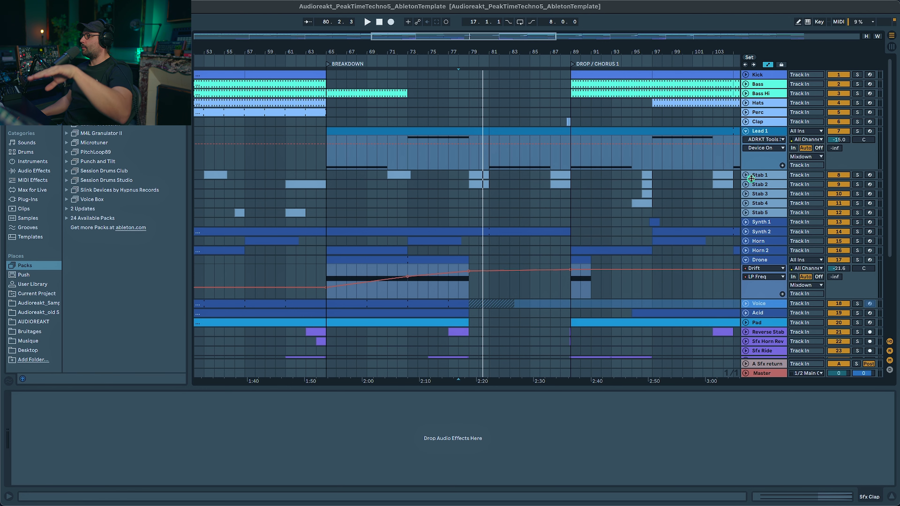
{"action": "key", "text": "super+z"}
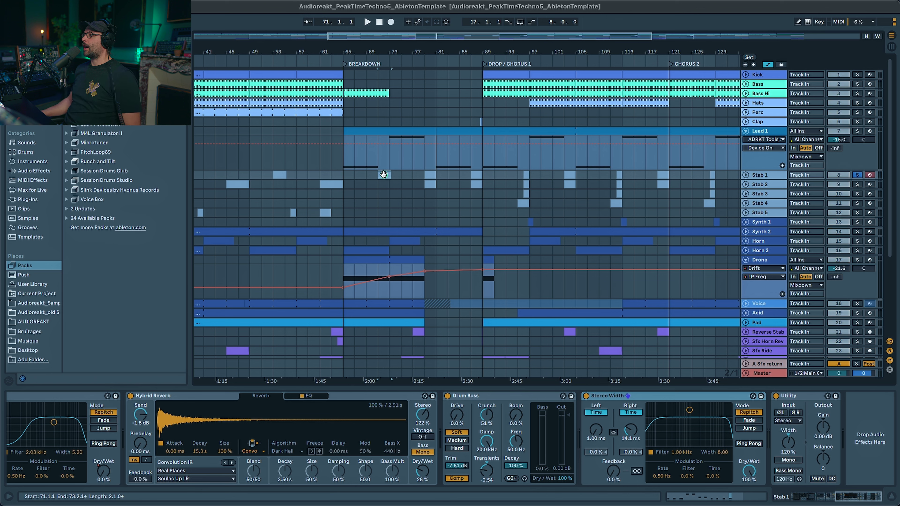
{"action": "key", "text": "space"}
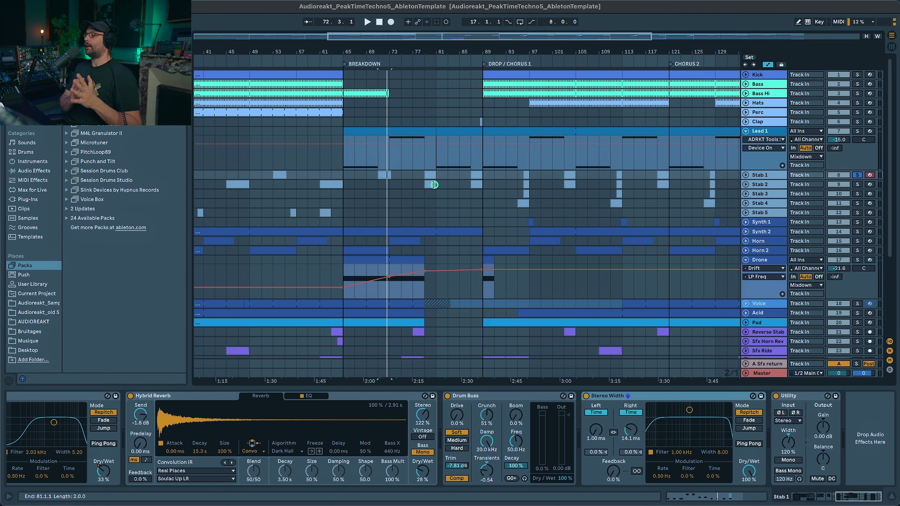
Play the soloed Stab 1 clip at bar 87 and open its MIDI notes.
{"action": "left_click", "coordinate": [445, 160]}
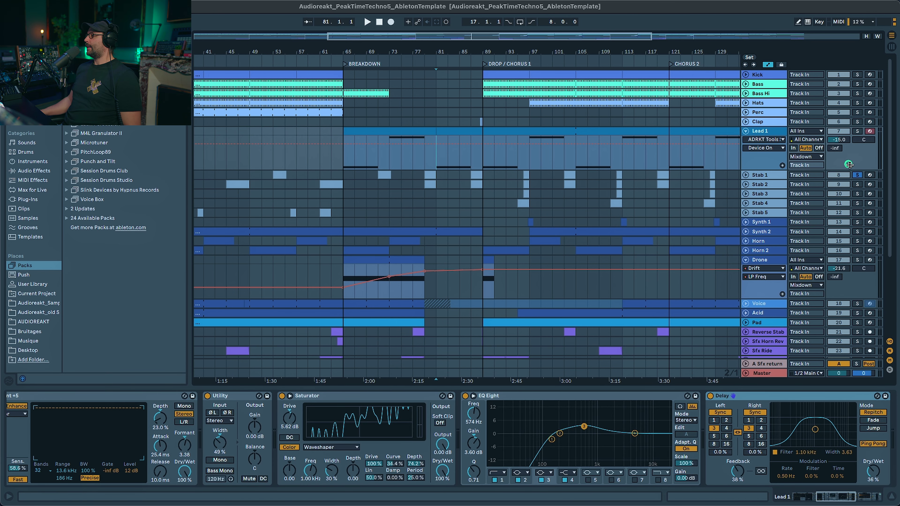
{"action": "left_click", "coordinate": [477, 174]}
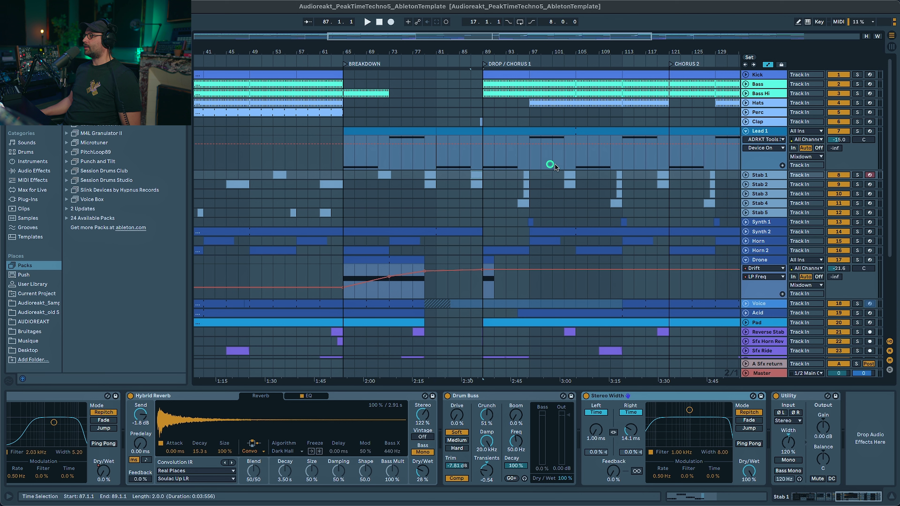
{"action": "key", "text": "space"}
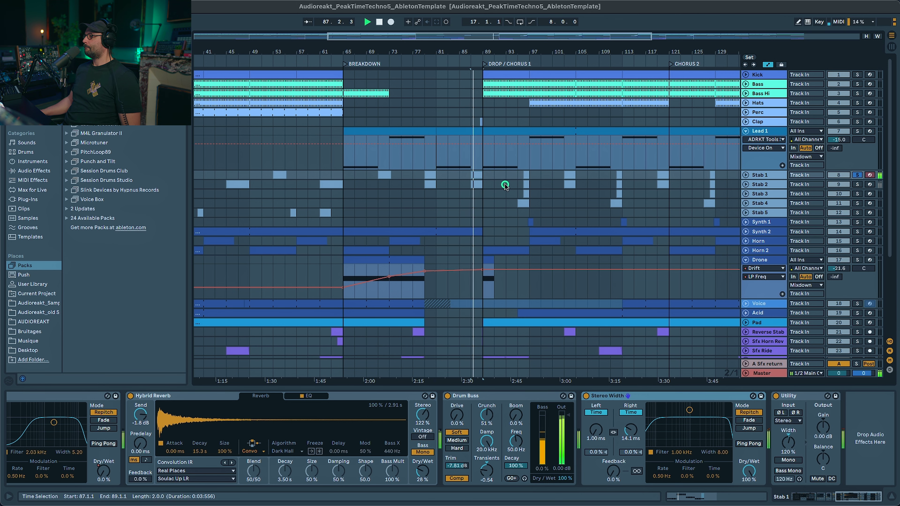
{"action": "double_click", "coordinate": [477, 176]}
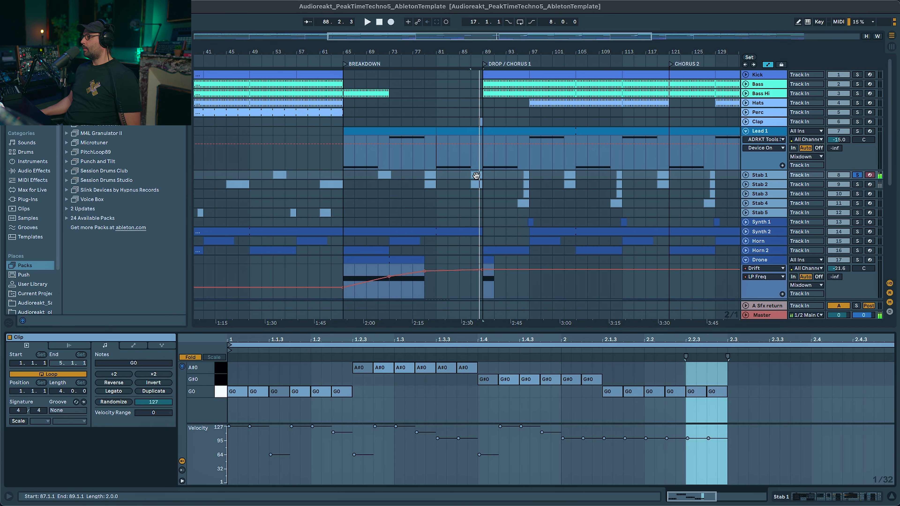
Compare the Stab 1 clip at bar 79 with the one at bar 87 by playing both with their notes shown.
{"action": "left_click", "coordinate": [454, 178]}
{"action": "left_click", "coordinate": [431, 174]}
{"action": "key", "text": "space"}
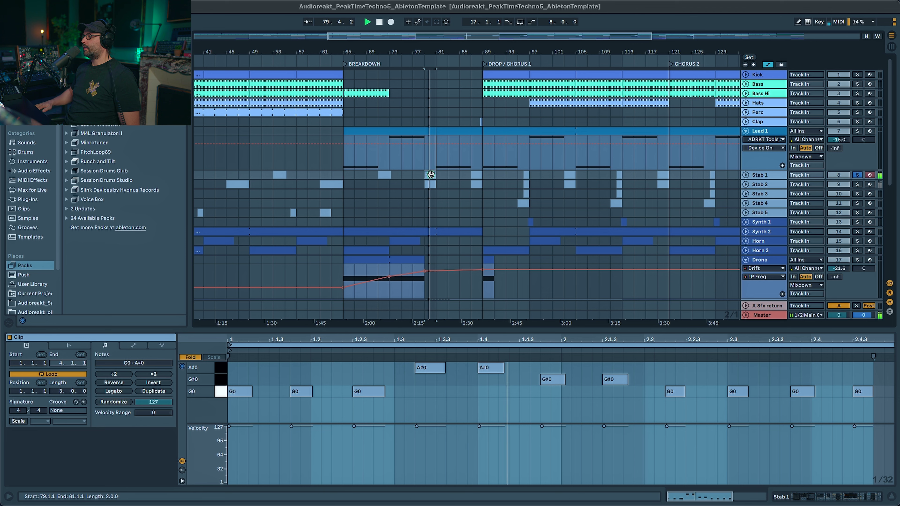
{"action": "left_click", "coordinate": [461, 164]}
{"action": "left_click", "coordinate": [474, 175]}
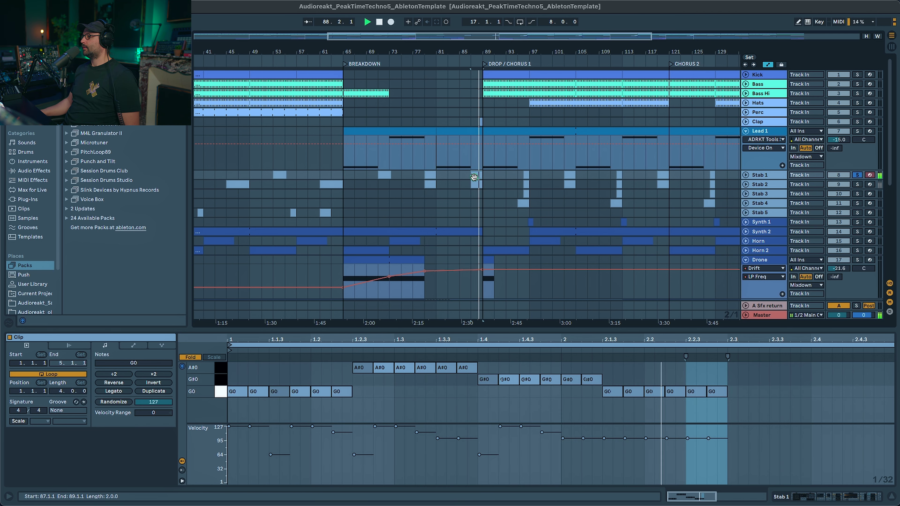
{"action": "left_click", "coordinate": [430, 150]}
Display Mixdown's RISER KNOB automation around bar 87 and replay the soloed Stab 1 clip there.
{"action": "scroll", "coordinate": [430, 151], "scroll_direction": "down", "scroll_amount": 1}
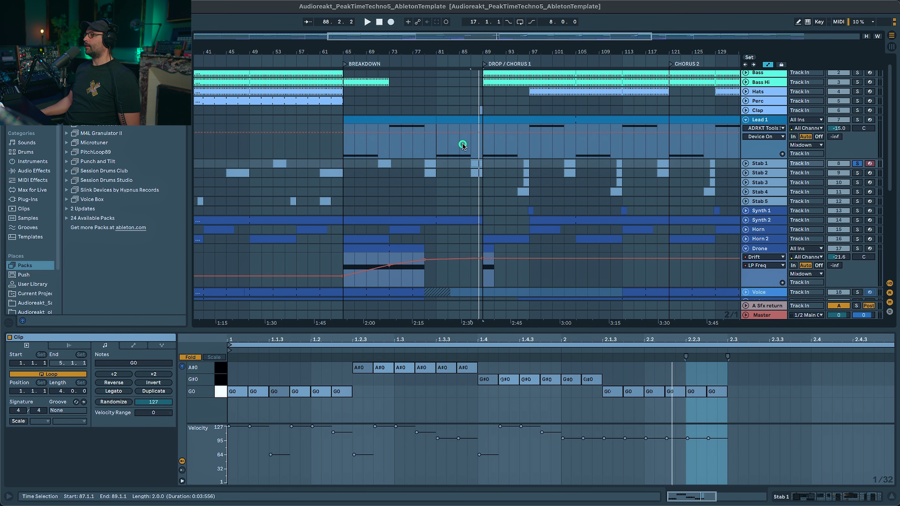
{"action": "scroll", "coordinate": [452, 237], "scroll_direction": "down", "scroll_amount": 10}
{"action": "left_click", "coordinate": [467, 277]}
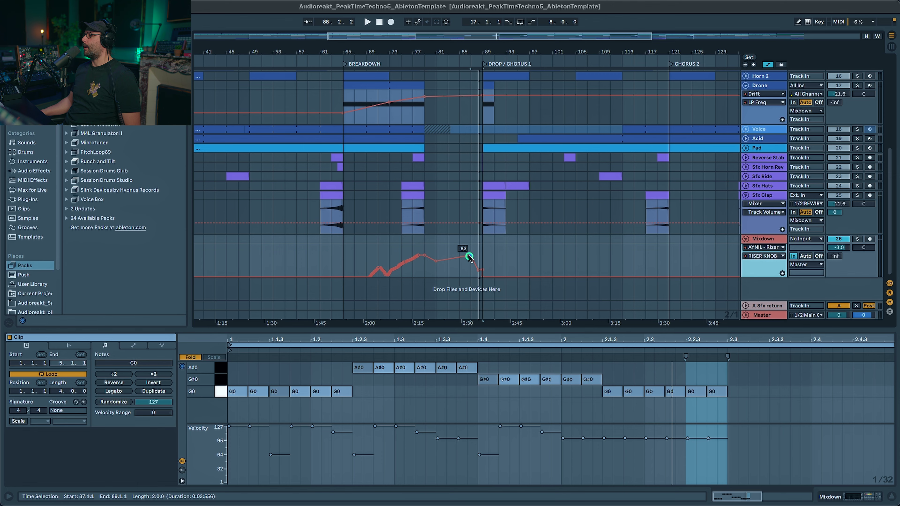
{"action": "scroll", "coordinate": [477, 254], "scroll_direction": "up", "scroll_amount": 10}
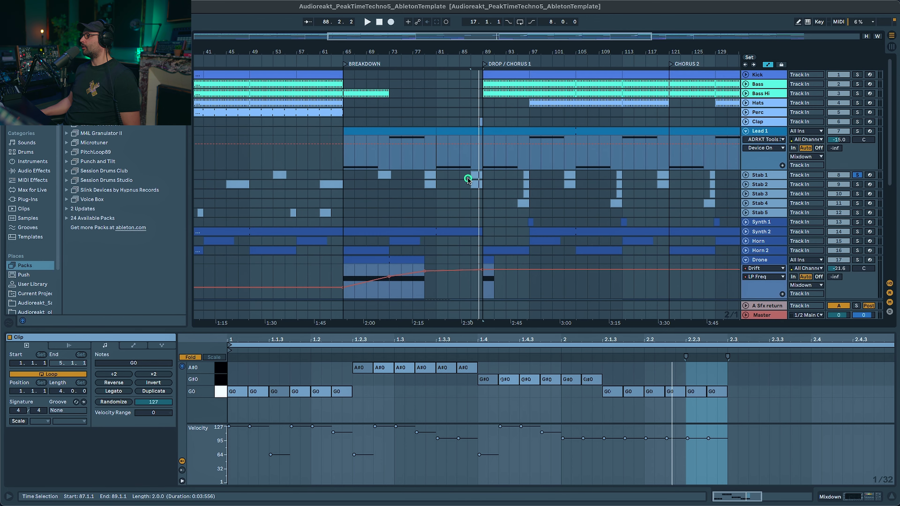
{"action": "key", "text": "space"}
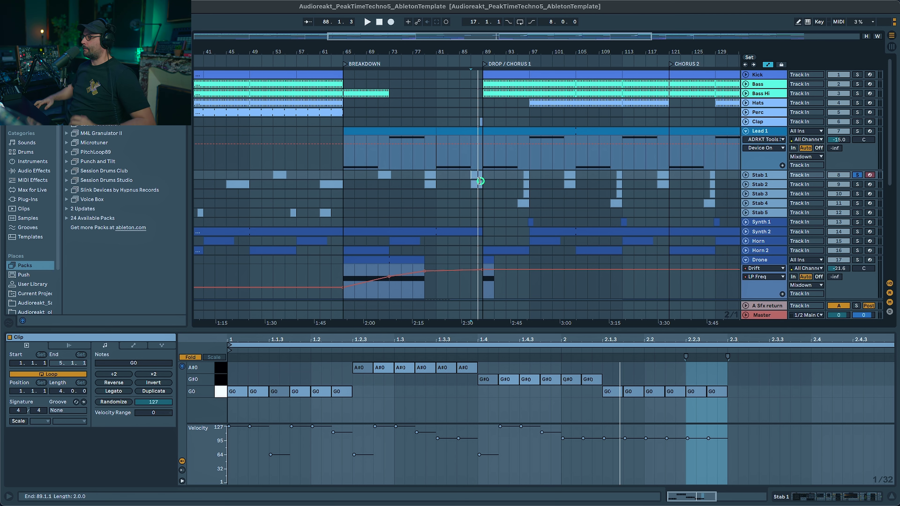
Set the playback start on Mixdown's RISER KNOB lane at bar 87 and play the automated Stab 1 fill.
{"action": "scroll", "coordinate": [523, 135], "scroll_direction": "down", "scroll_amount": 5}
{"action": "left_click", "coordinate": [470, 249]}
{"action": "key", "text": "space"}
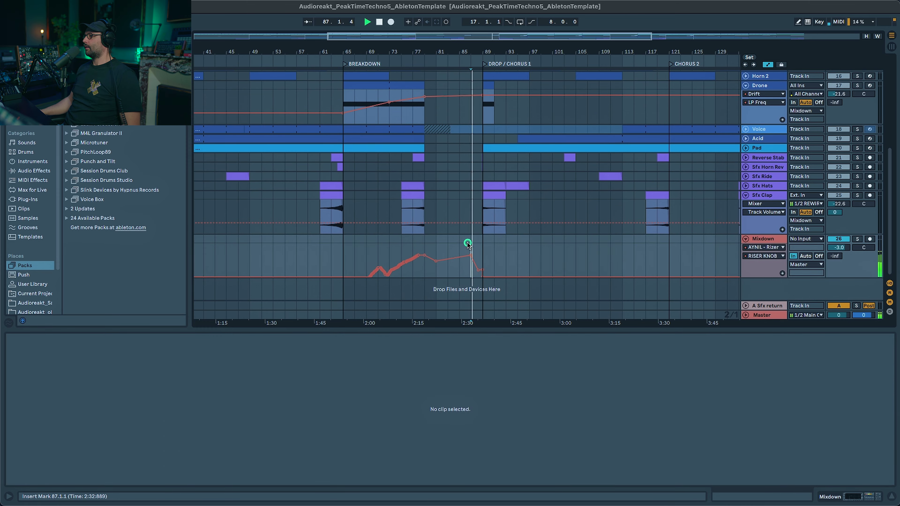
Select the Clap clip just before bar 89, unsolo Stab 1, and play the clap fill from 88.3.3.
{"action": "scroll", "coordinate": [498, 249], "scroll_direction": "up", "scroll_amount": 5}
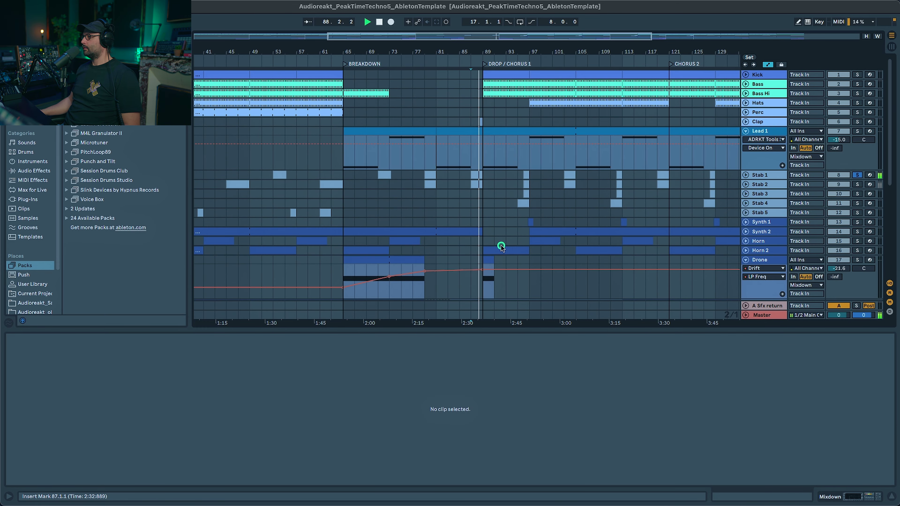
{"action": "scroll", "coordinate": [483, 204], "scroll_direction": "up", "scroll_amount": 6}
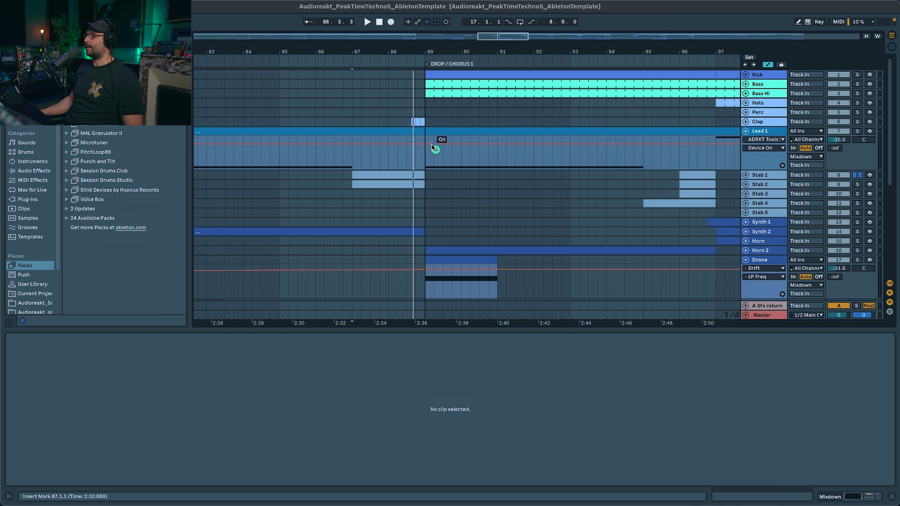
{"action": "left_click", "coordinate": [421, 123]}
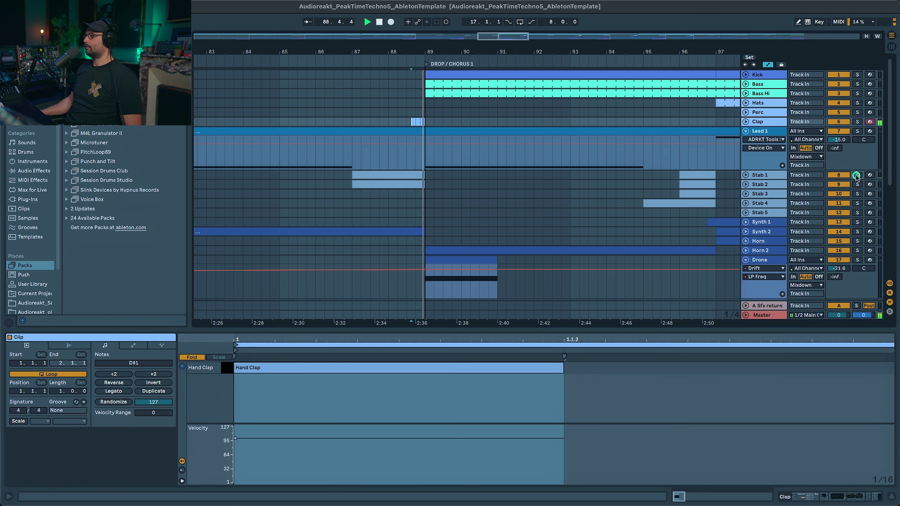
Zoom in on the start of DROP / CHORUS 1 and solo Sfx Clap, Sfx Hats, Sfx Horn Rev and Reverse Stab.
{"action": "left_click_drag", "start_coordinate": [507, 36], "coordinate": [511, 248]}
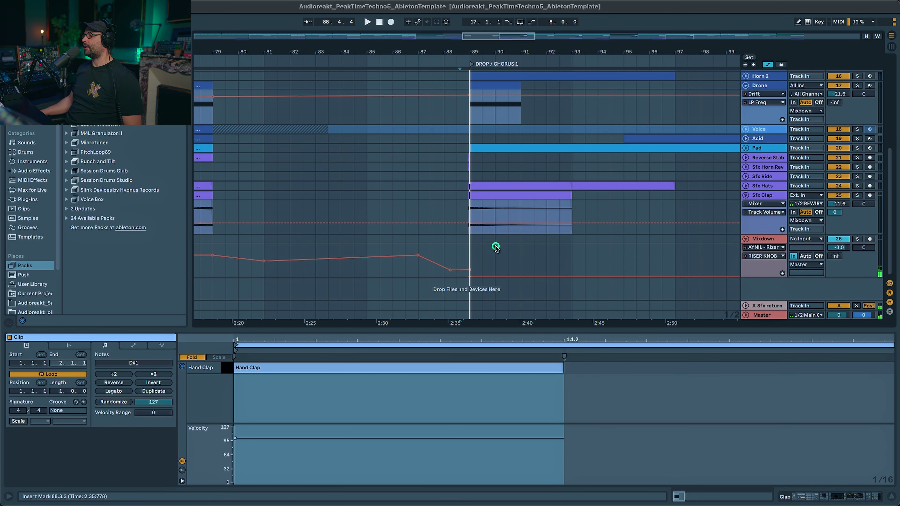
{"action": "mouse_move", "coordinate": [479, 208]}
{"action": "left_mouse_down"}
{"action": "mouse_move", "coordinate": [408, 80]}
{"action": "mouse_move", "coordinate": [898, 244]}
{"action": "left_mouse_up"}
{"action": "left_click", "coordinate": [857, 195]}
{"action": "left_click", "coordinate": [858, 186]}
{"action": "left_click", "coordinate": [858, 167]}
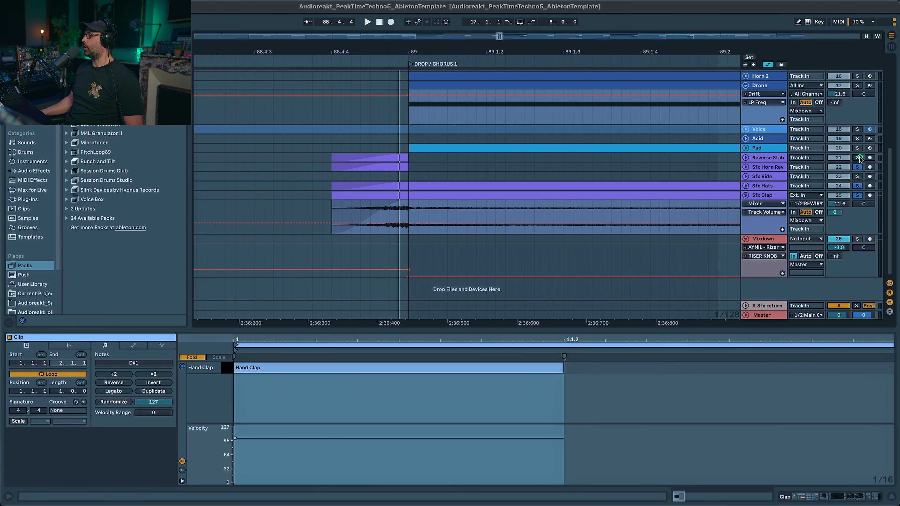
Play the soloed reverse effects from 88.4.4 into the drop at bar 89, and zoom back out to the arrangement.
{"action": "left_click", "coordinate": [329, 212]}
{"action": "key", "text": "space"}
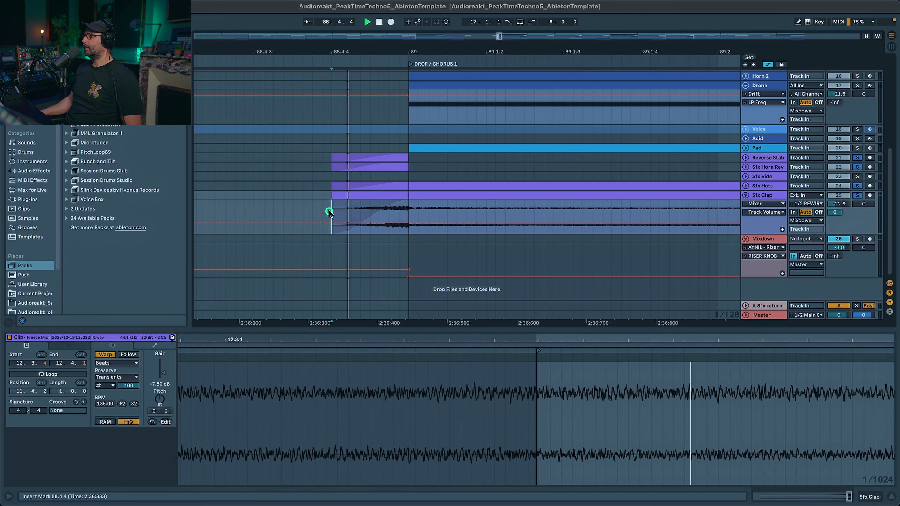
{"action": "scroll", "coordinate": [443, 107], "scroll_direction": "up", "scroll_amount": 2}
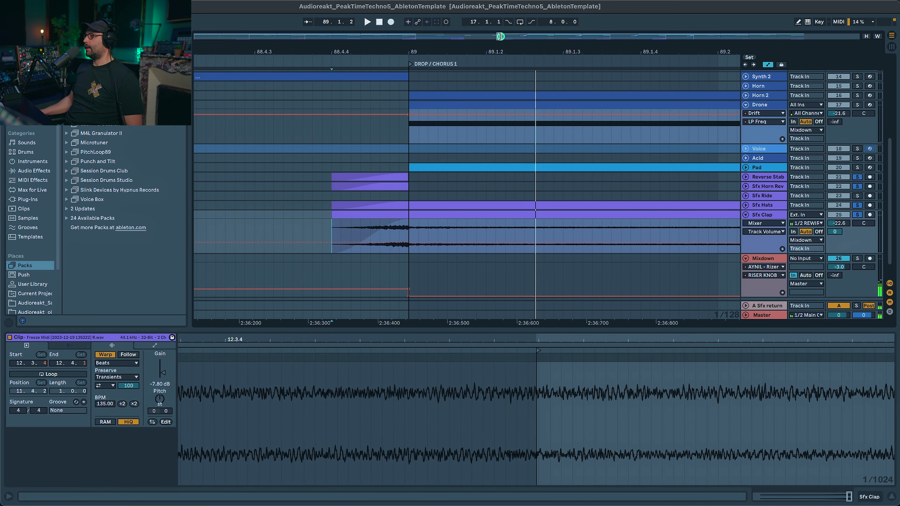
{"action": "left_click_drag", "start_coordinate": [499, 36], "coordinate": [499, 36]}
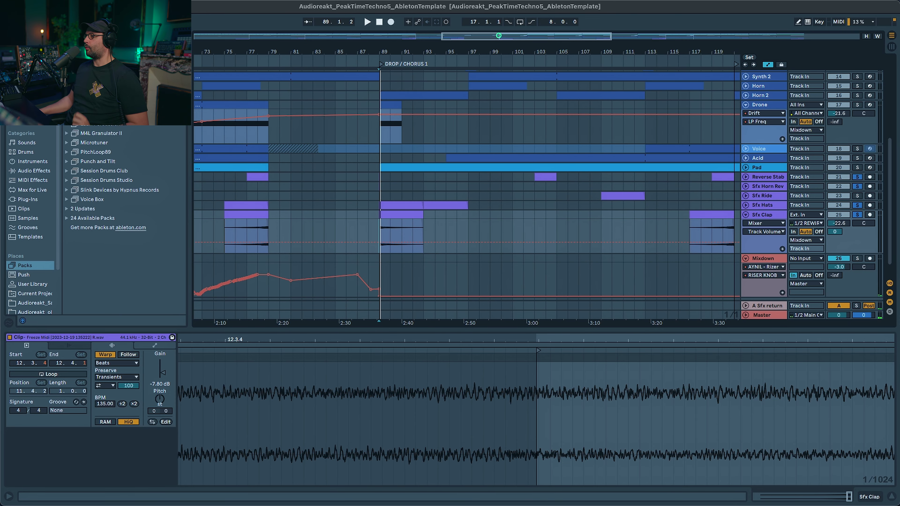
Set the playback start on Lead 1 at bar 81 and play the breakdown's ending toward the drop.
{"action": "scroll", "coordinate": [381, 217], "scroll_direction": "up", "scroll_amount": 3}
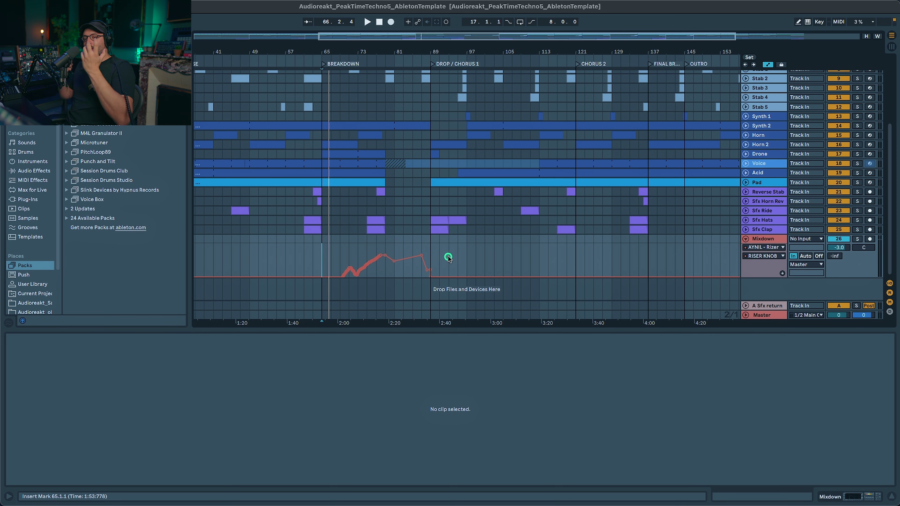
{"action": "scroll", "coordinate": [448, 258], "scroll_direction": "up", "scroll_amount": 6}
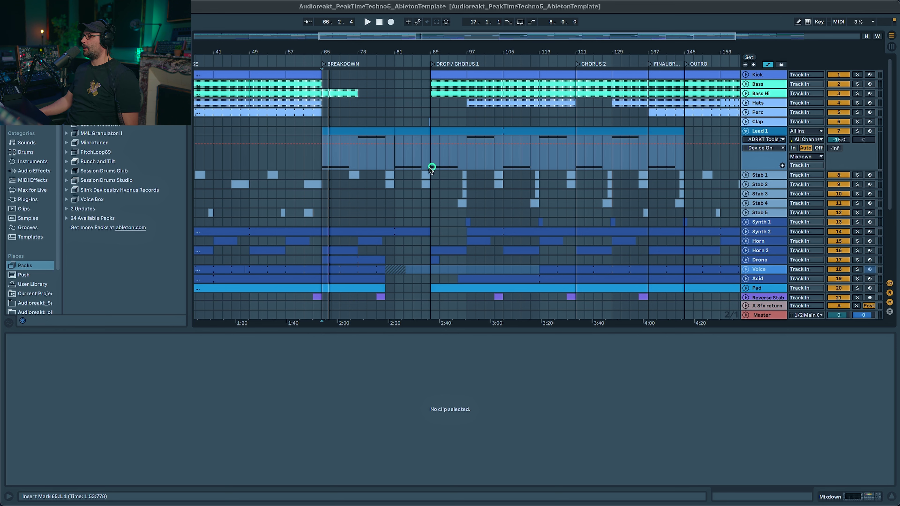
{"action": "left_click", "coordinate": [421, 161]}
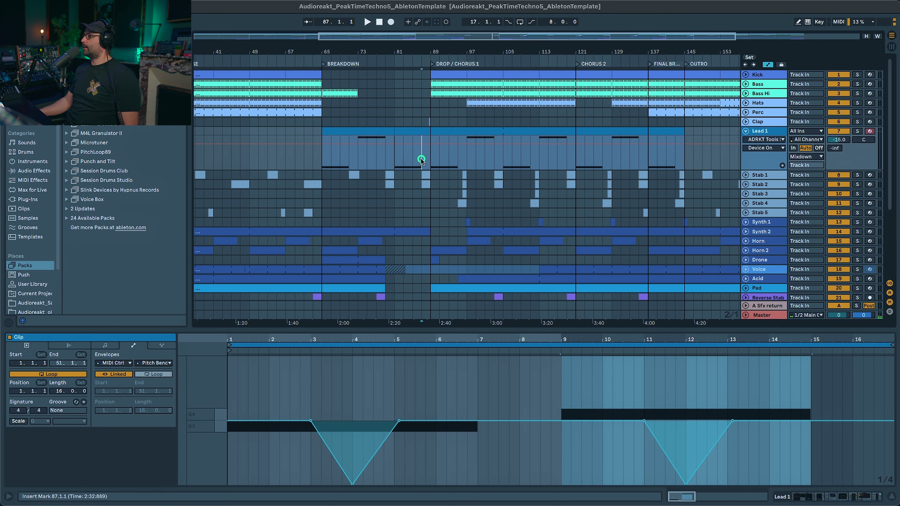
{"action": "left_click", "coordinate": [394, 153]}
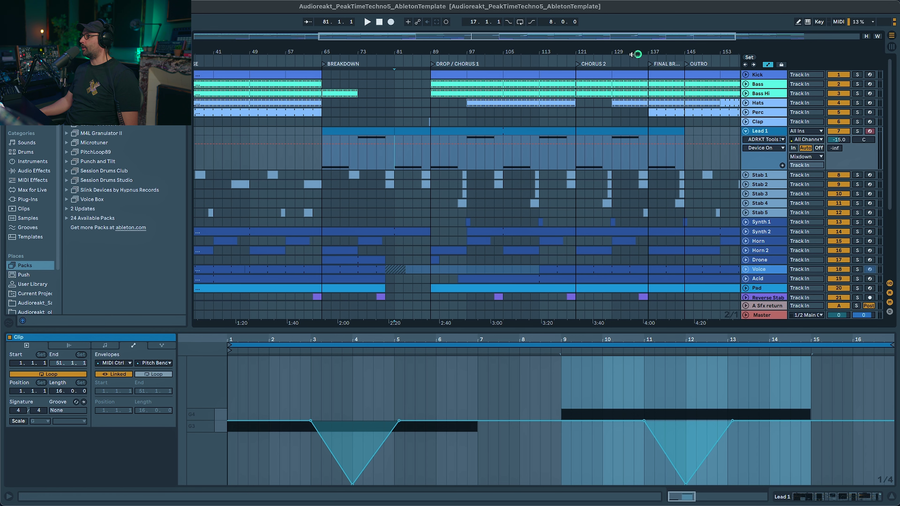
{"action": "left_click", "coordinate": [437, 123]}
{"action": "key", "text": "space"}
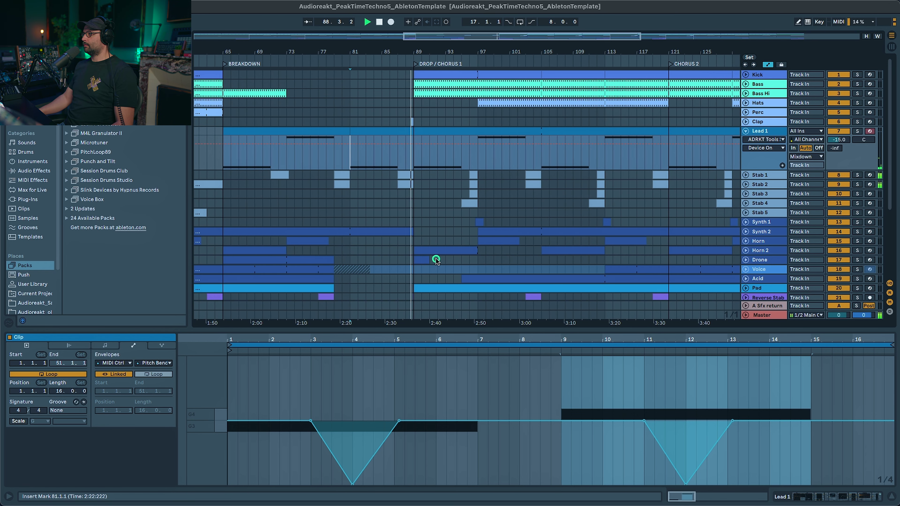
Follow the full mix through the opening of DROP / CHORUS 1 up to bar 97 and stop playback.
{"action": "left_click_drag", "start_coordinate": [443, 34], "coordinate": [475, 35]}
{"action": "scroll", "coordinate": [442, 225], "scroll_direction": "down", "scroll_amount": 2}
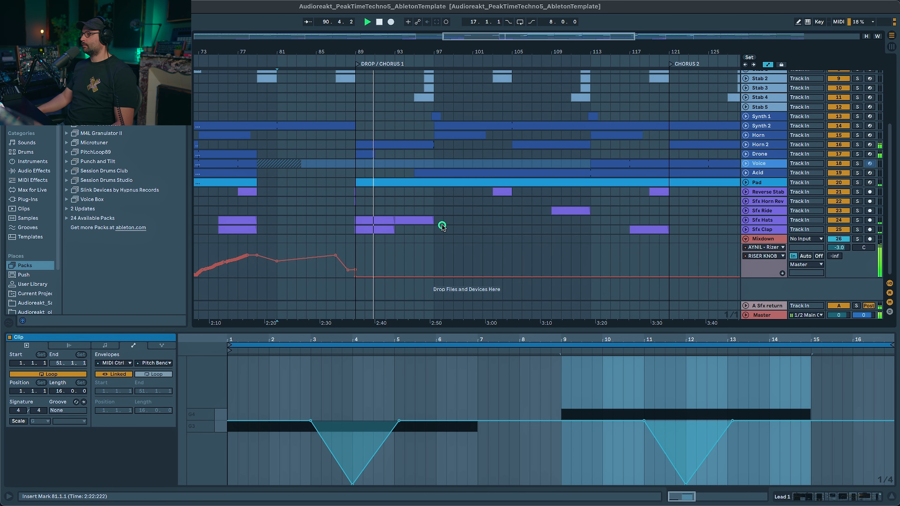
{"action": "scroll", "coordinate": [442, 225], "scroll_direction": "up", "scroll_amount": 2}
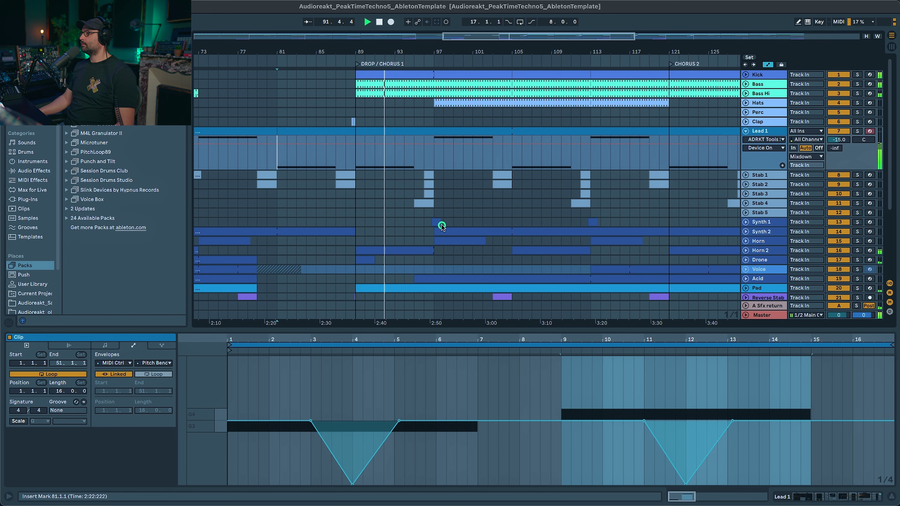
{"action": "left_click_drag", "start_coordinate": [506, 37], "coordinate": [505, 38]}
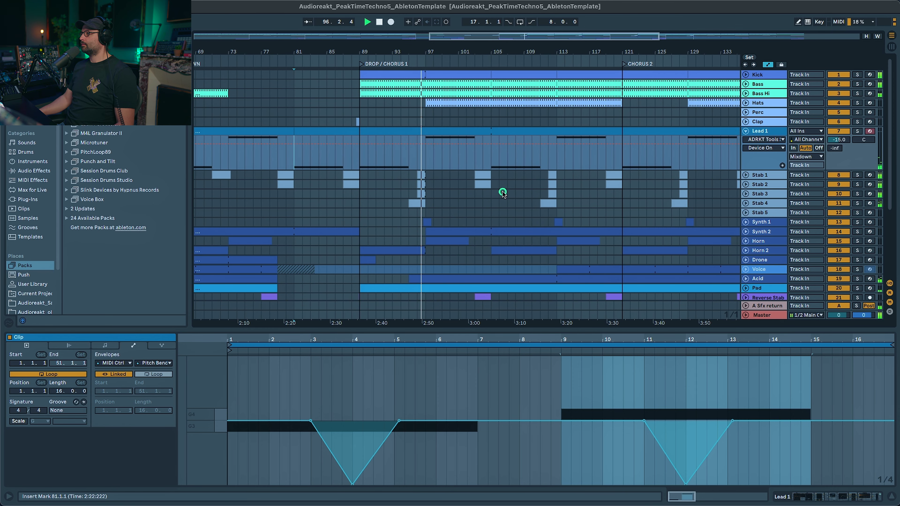
{"action": "key", "text": "space"}
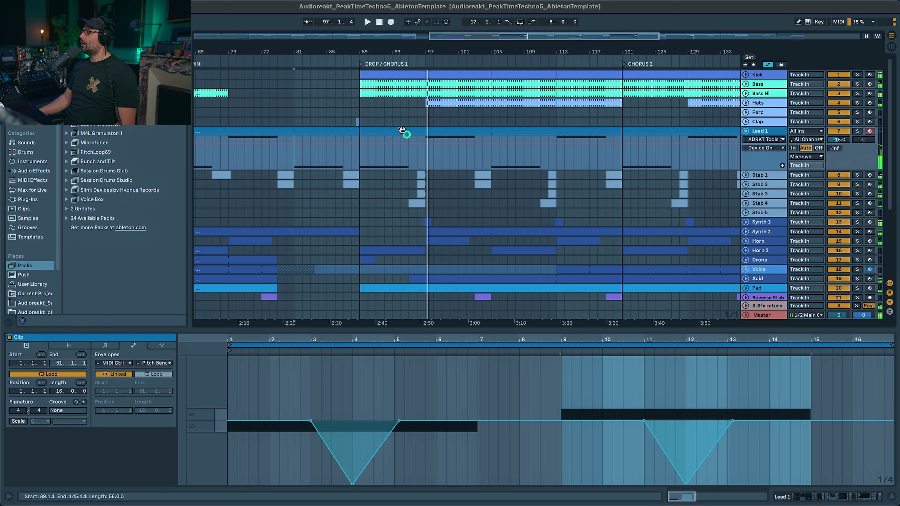
Set the playback start at bar 90 and audition Horn 2 and Drone soloed in the drop.
{"action": "left_click", "coordinate": [368, 111]}
{"action": "left_click", "coordinate": [391, 113]}
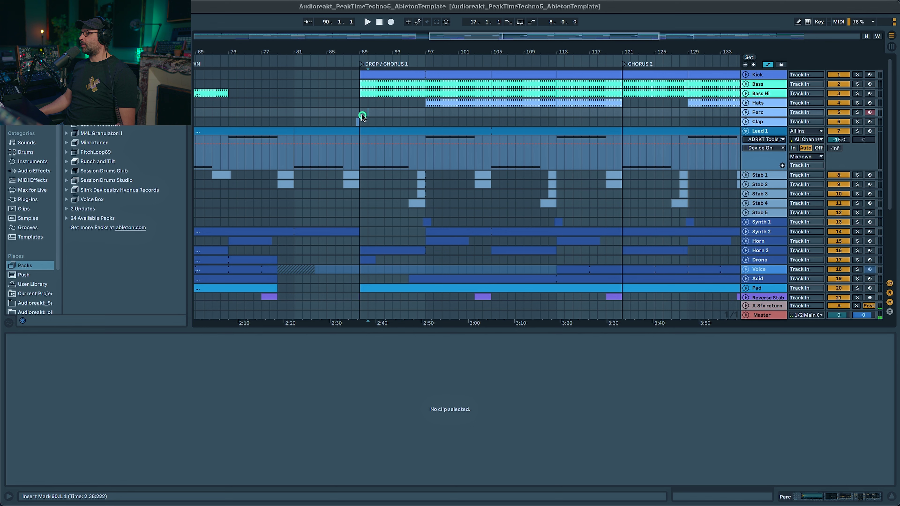
{"action": "scroll", "coordinate": [425, 263], "scroll_direction": "down", "scroll_amount": 3}
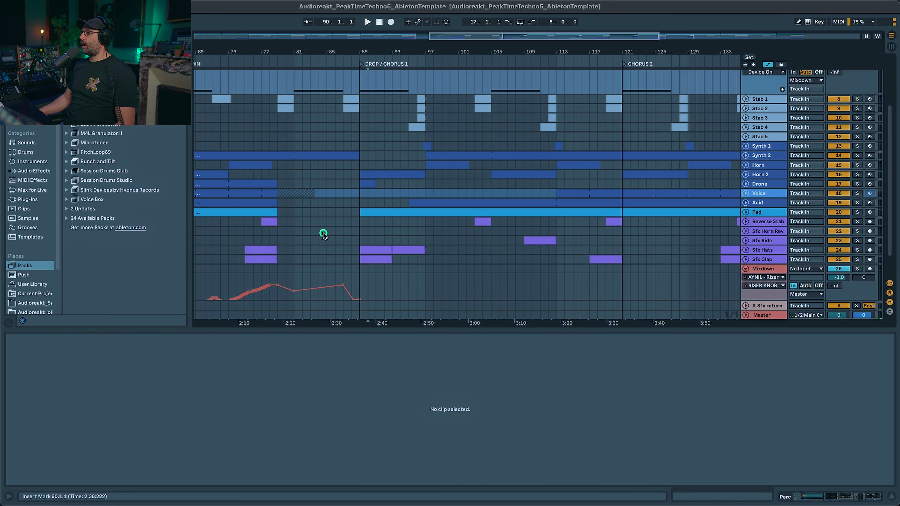
{"action": "left_click", "coordinate": [862, 175]}
{"action": "key", "text": "space"}
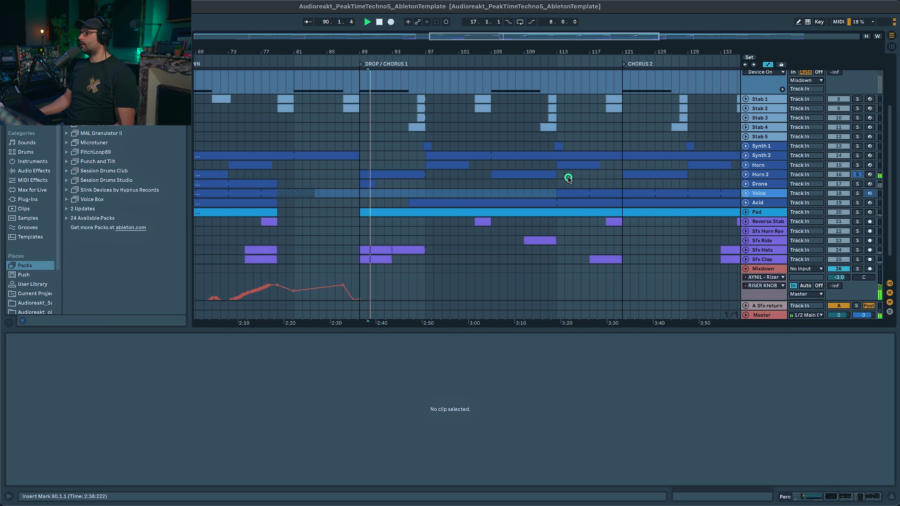
{"action": "left_click", "coordinate": [858, 183]}
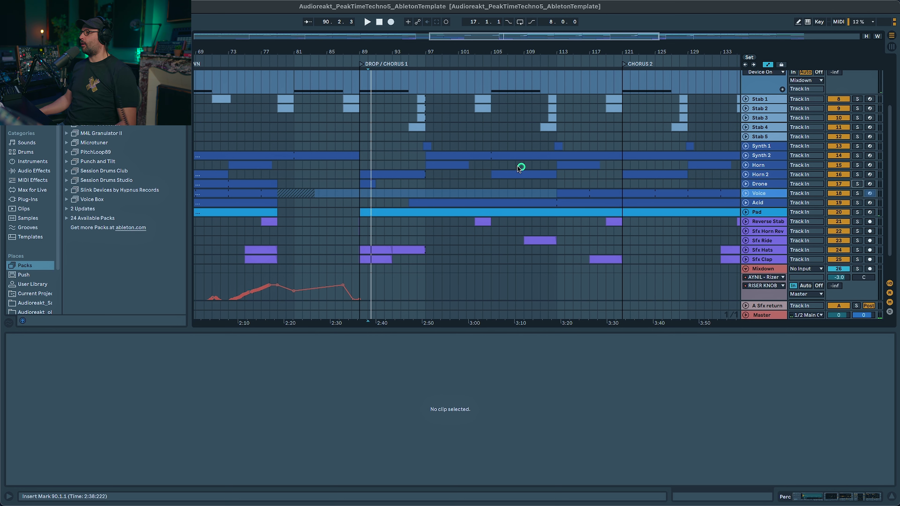
Play the full mix from the drop at bar 89 and audition Lead 1.
{"action": "left_click", "coordinate": [360, 145]}
{"action": "scroll", "coordinate": [392, 179], "scroll_direction": "up", "scroll_amount": 5}
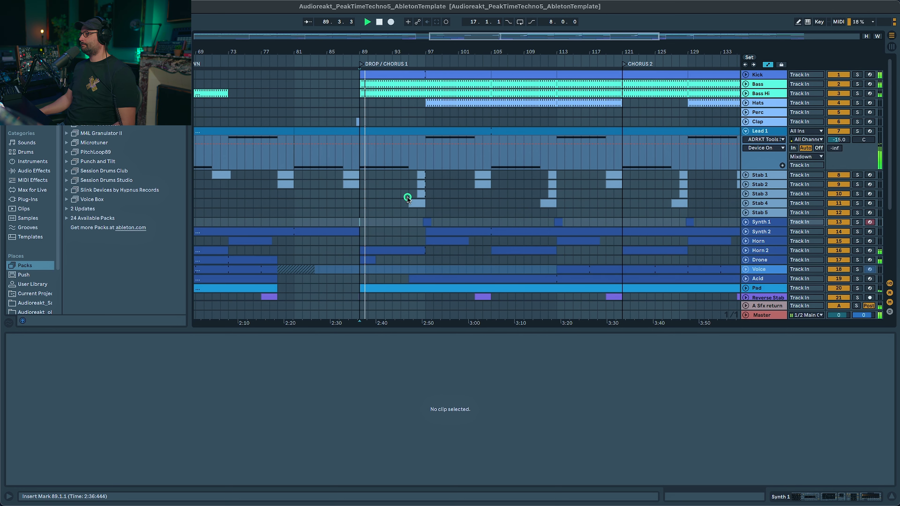
{"action": "left_click", "coordinate": [858, 131]}
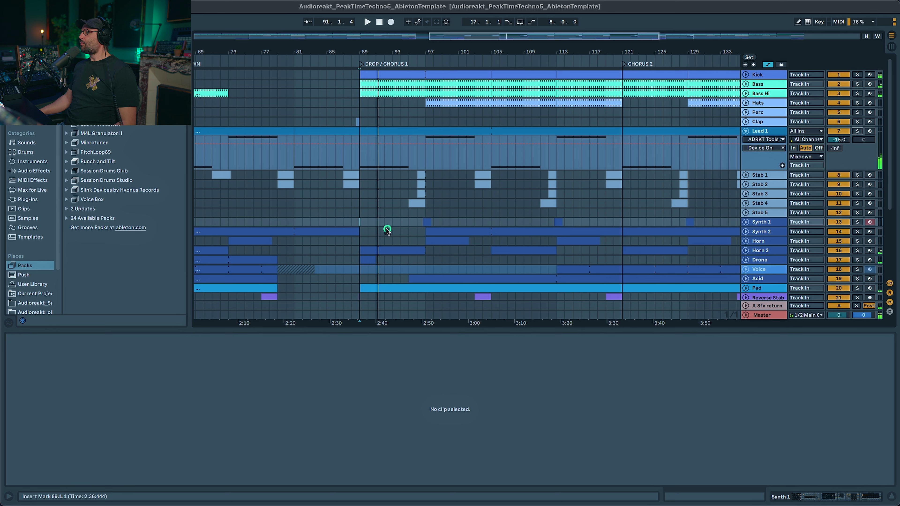
Set the playback start on Stab 3 at bar 95 and audition the Stab 4 fill.
{"action": "left_click", "coordinate": [401, 184]}
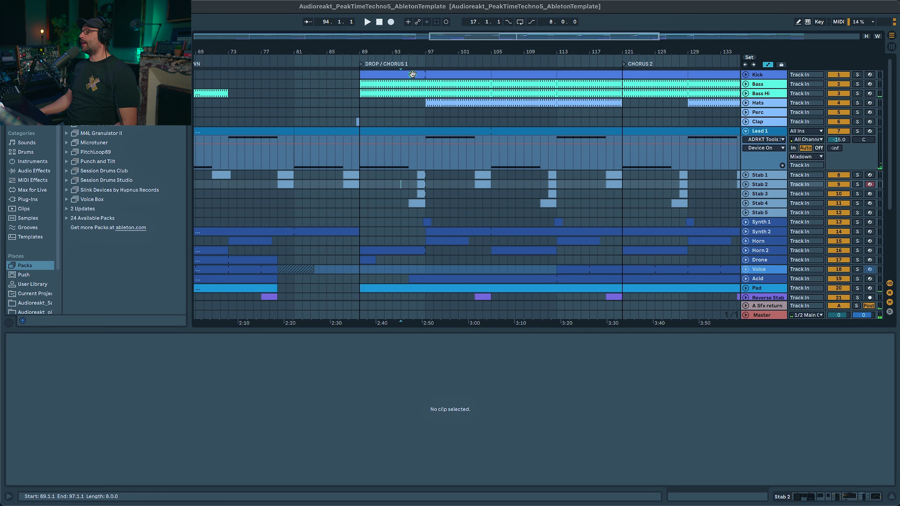
{"action": "left_click", "coordinate": [408, 194]}
{"action": "key", "text": "space"}
{"action": "left_click", "coordinate": [858, 204]}
{"action": "key", "text": "space"}
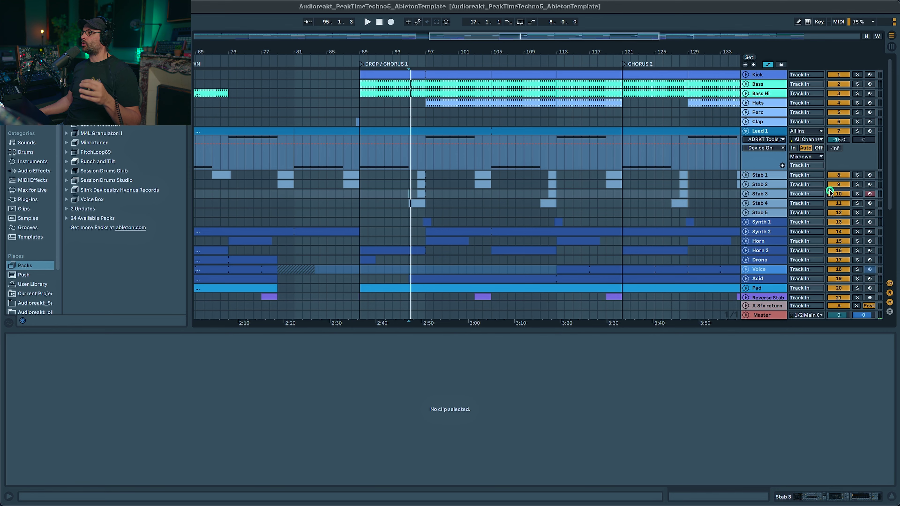
Audition the Stab 4 clip at bar 95 and the soloed Synth 1 clip at 96.4.1.
{"action": "left_click_drag", "start_coordinate": [494, 35], "coordinate": [433, 68]}
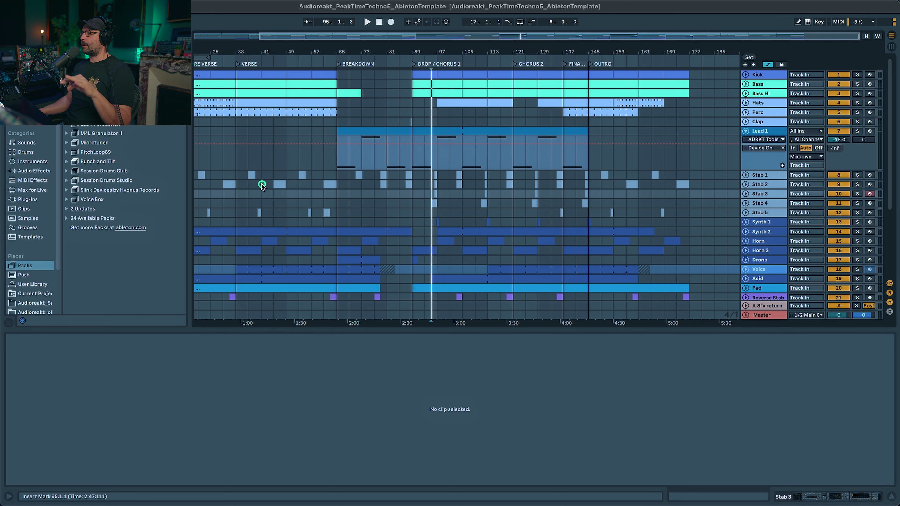
{"action": "left_click", "coordinate": [869, 203]}
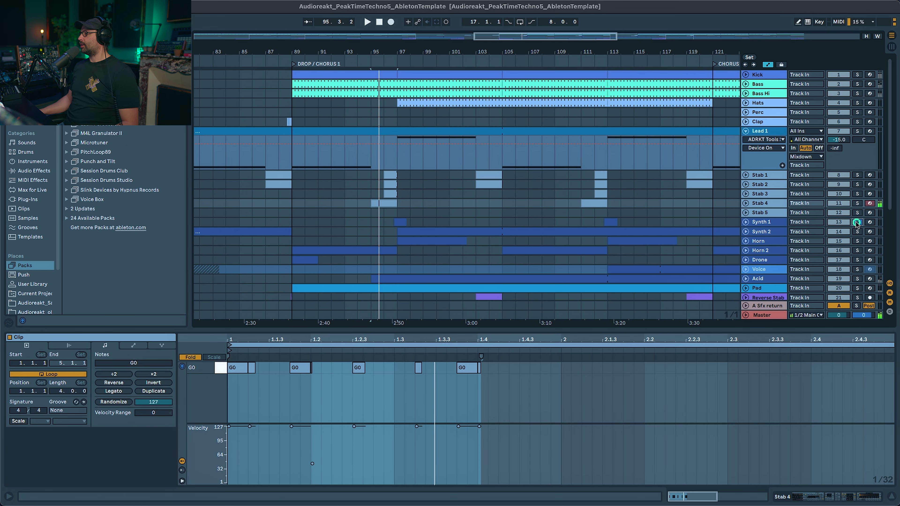
{"action": "left_click", "coordinate": [399, 222]}
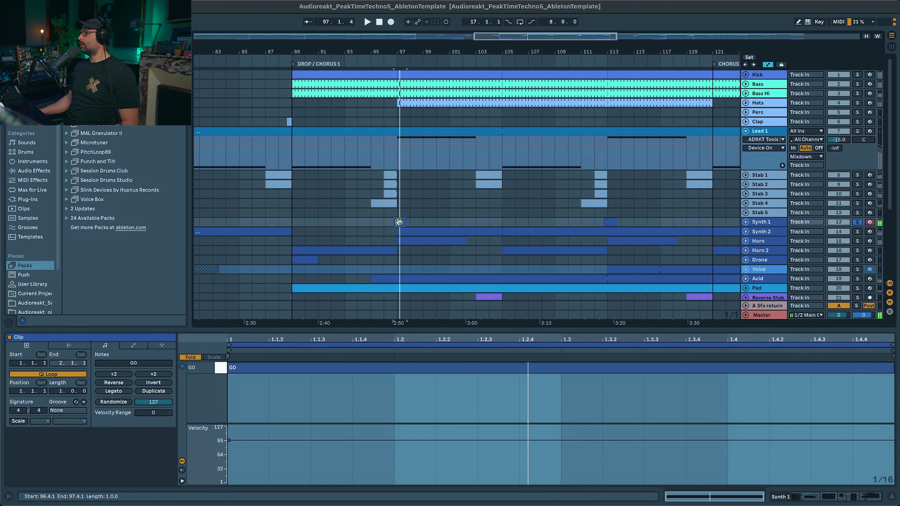
Play the full mix from bar 95 across the stab fill and zoom in on bars 92 to 110.
{"action": "left_click", "coordinate": [376, 198]}
{"action": "left_click", "coordinate": [370, 194]}
{"action": "key", "text": "space"}
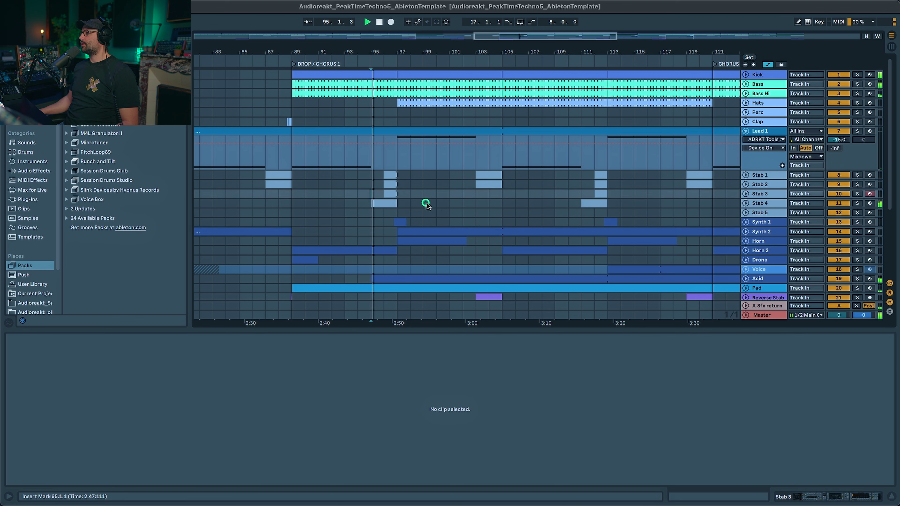
{"action": "left_click_drag", "start_coordinate": [540, 38], "coordinate": [542, 60]}
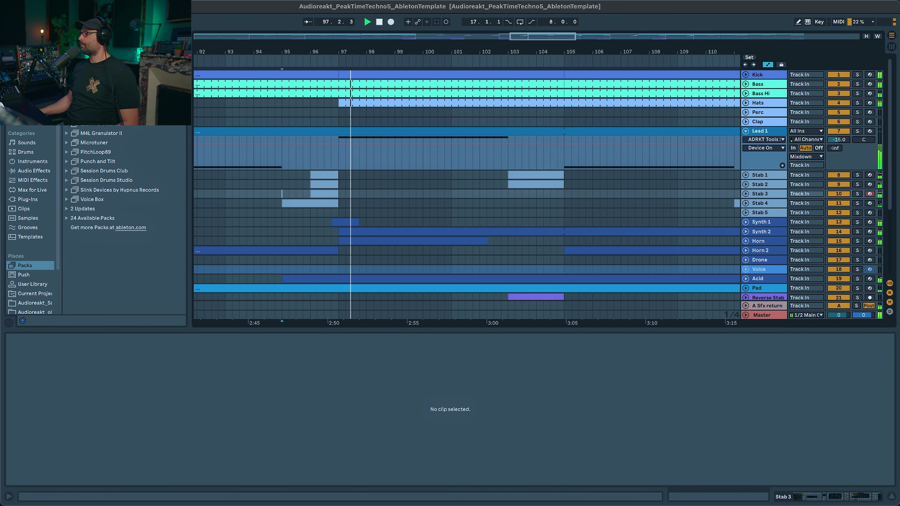
Solo and unfold Stab 1, select its one-bar clip at bar 96, and play the fill from there.
{"action": "left_click", "coordinate": [857, 175]}
{"action": "left_click", "coordinate": [746, 175]}
{"action": "left_click", "coordinate": [324, 175]}
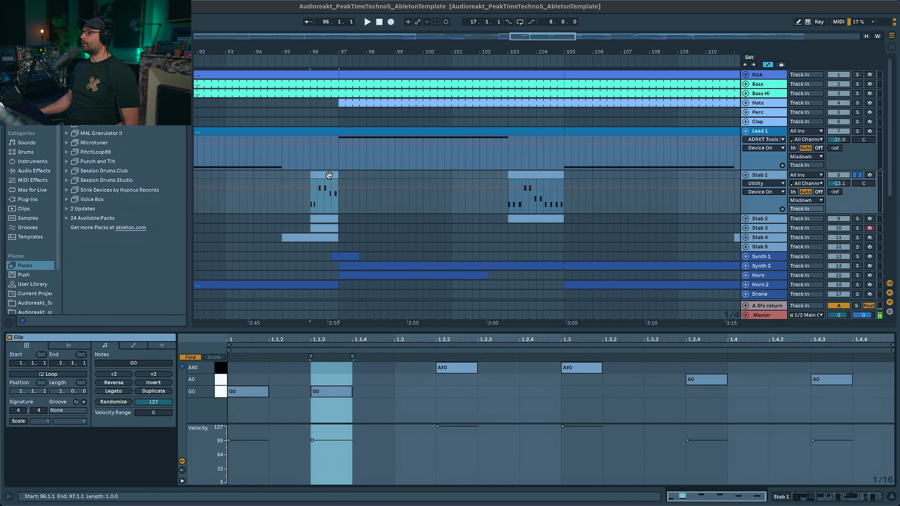
{"action": "key", "text": "space"}
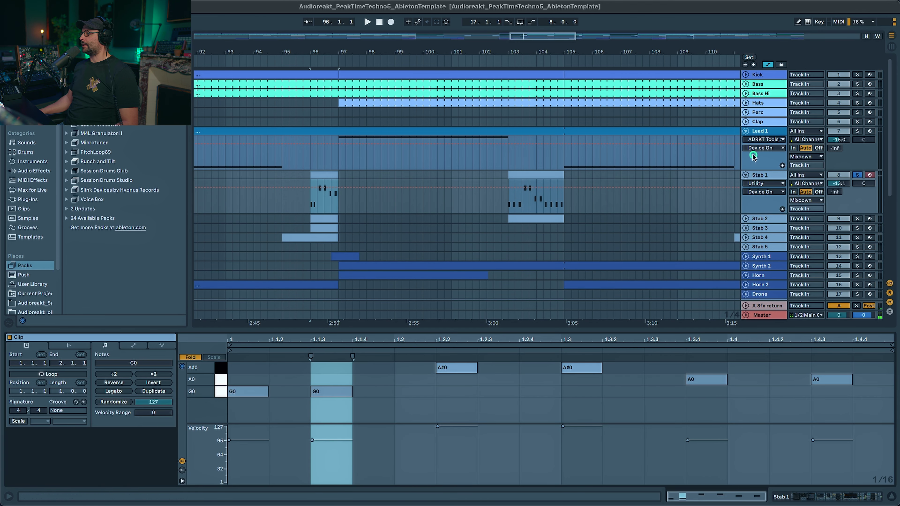
{"action": "left_click", "coordinate": [312, 209]}
{"action": "key", "text": "space"}
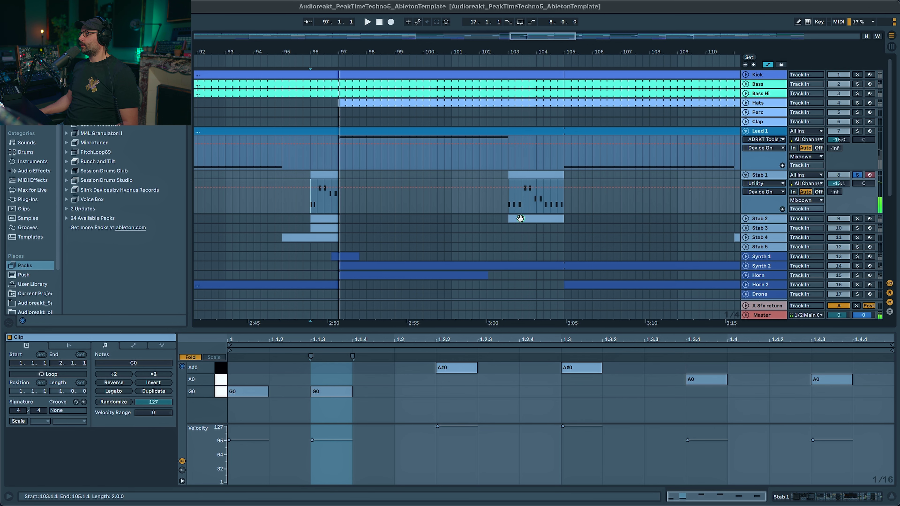
Play the soloed Stab 1 fill at bar 103 and move the playback start back to bar 96.
{"action": "left_click", "coordinate": [512, 207]}
{"action": "left_click", "coordinate": [509, 207]}
{"action": "key", "text": "space"}
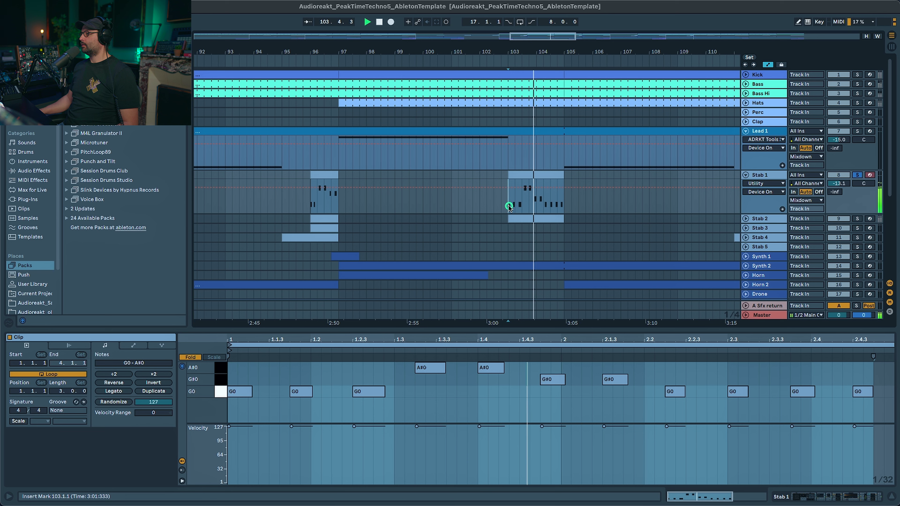
{"action": "left_click", "coordinate": [309, 205]}
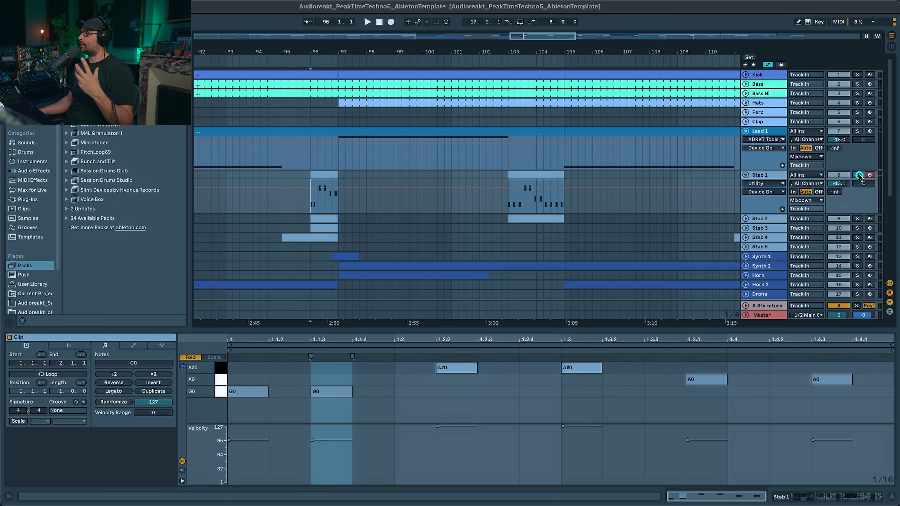
Zoom out from the breakdown to the outro, fold Stab 1, and unfold Hats and Voice to examine their clips.
{"action": "left_click_drag", "start_coordinate": [576, 40], "coordinate": [575, 36]}
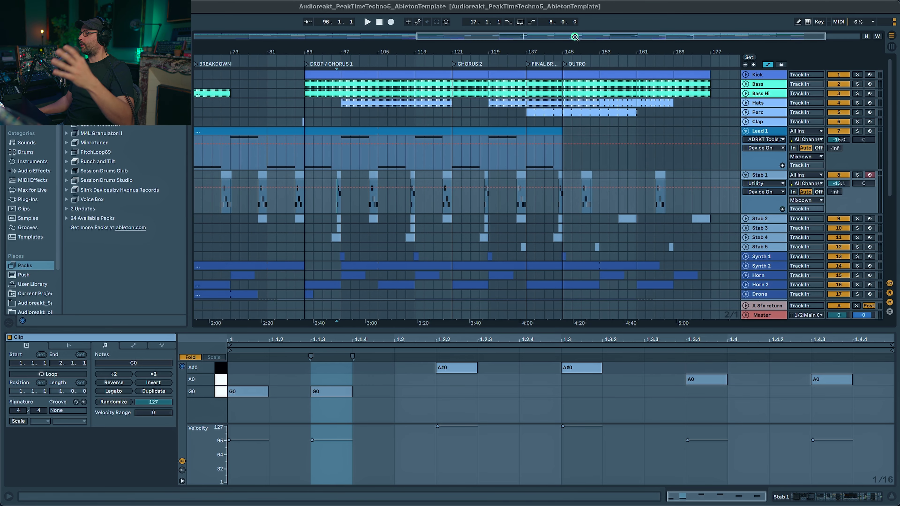
{"action": "left_click", "coordinate": [747, 175]}
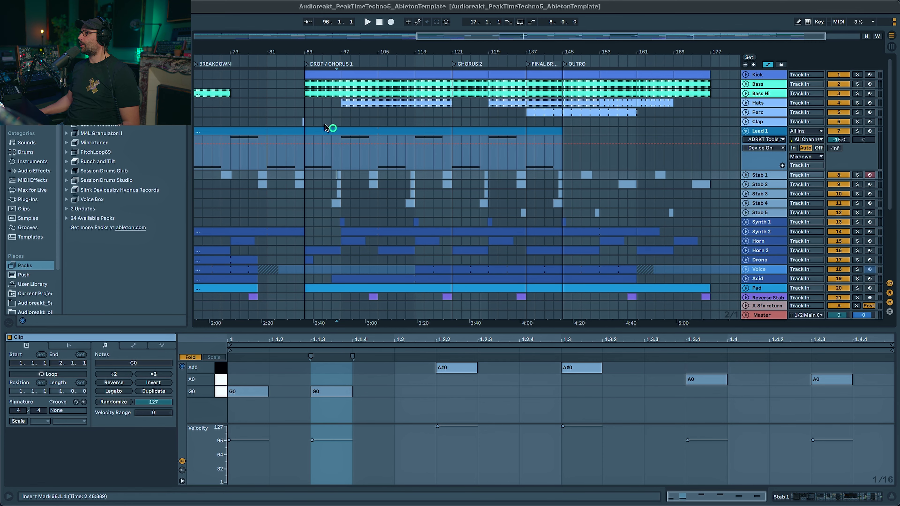
{"action": "left_click", "coordinate": [746, 104]}
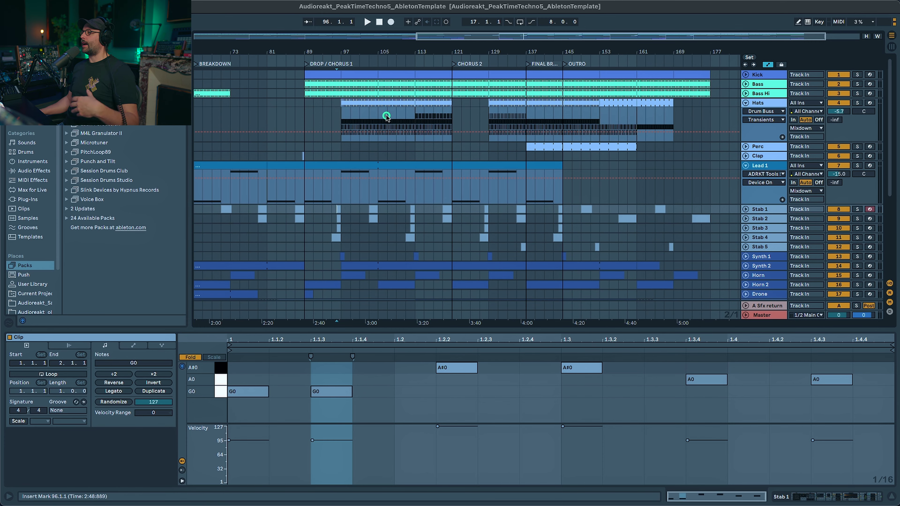
{"action": "scroll", "coordinate": [401, 188], "scroll_direction": "down", "scroll_amount": 2}
{"action": "left_click", "coordinate": [746, 287]}
{"action": "scroll", "coordinate": [686, 283], "scroll_direction": "down", "scroll_amount": 8}
{"action": "scroll", "coordinate": [411, 186], "scroll_direction": "up", "scroll_amount": 10}
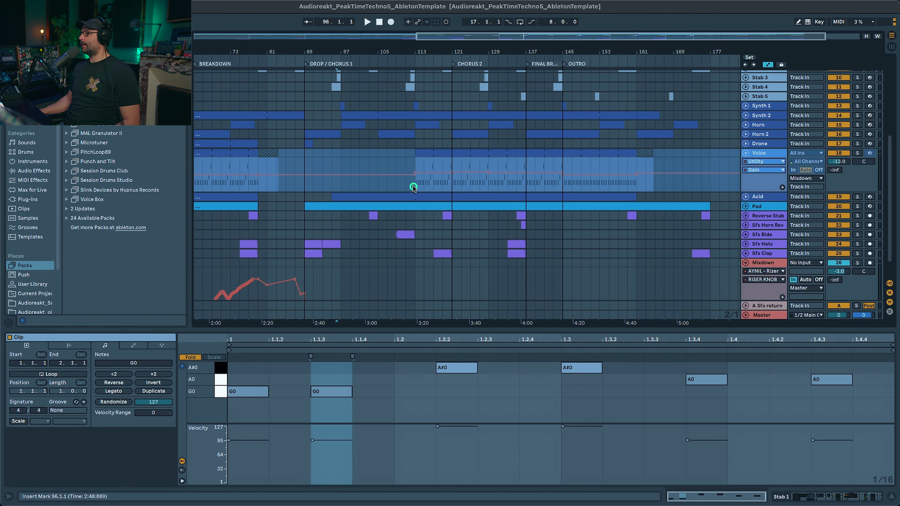
Play the full mix from bar 97 on Lead 1 past bar 113, checking the Hats, Voice and Sfx clips.
{"action": "left_click", "coordinate": [349, 187]}
{"action": "key", "text": "space"}
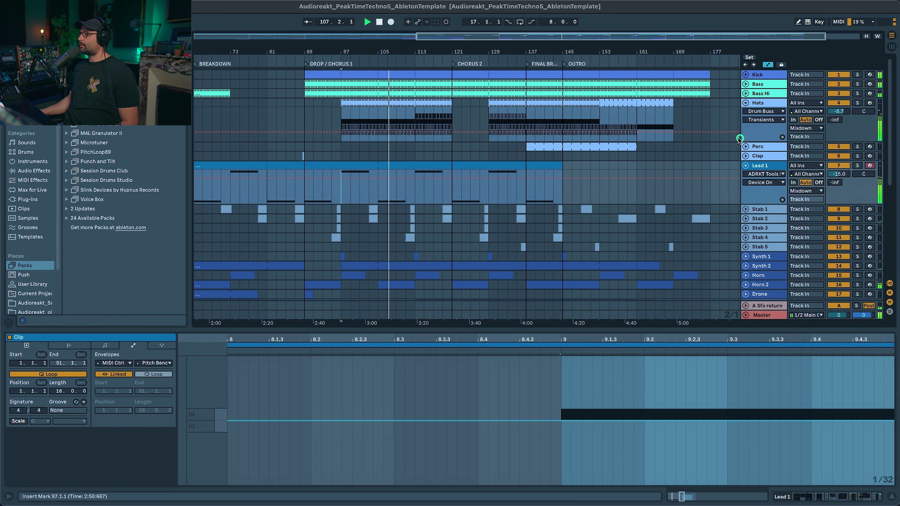
{"action": "left_click_drag", "start_coordinate": [478, 38], "coordinate": [480, 35]}
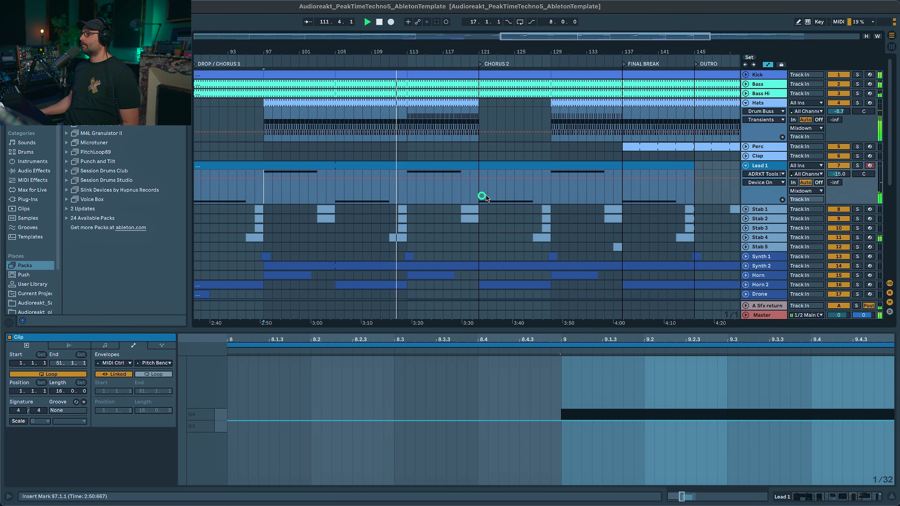
{"action": "scroll", "coordinate": [421, 259], "scroll_direction": "down", "scroll_amount": 5}
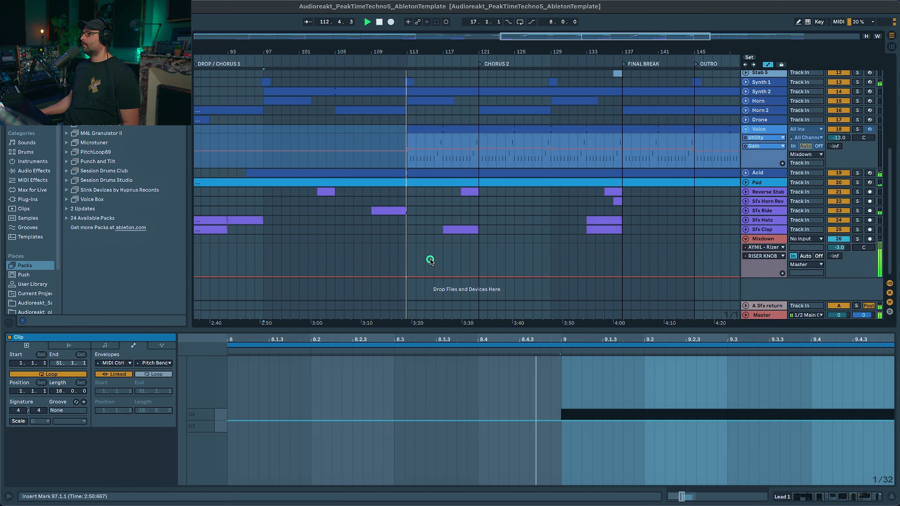
{"action": "scroll", "coordinate": [763, 150], "scroll_direction": "up", "scroll_amount": 5}
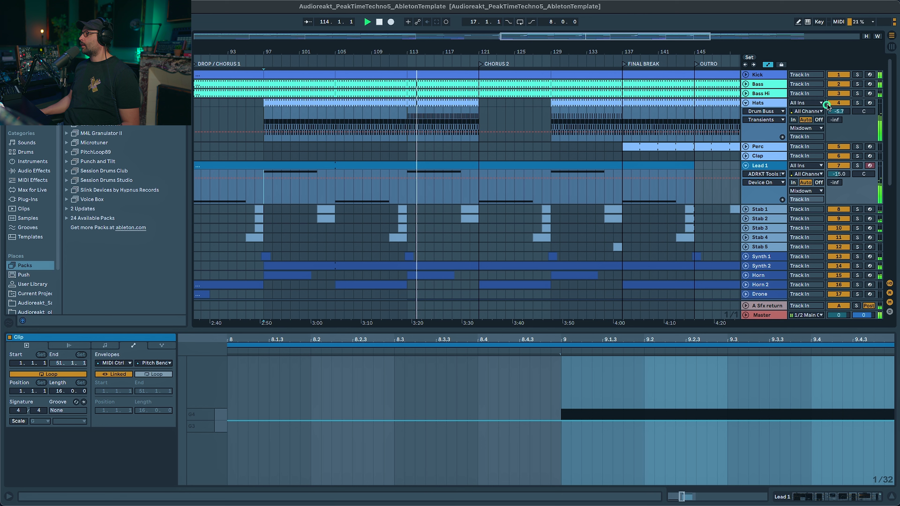
Solo the Hats and the Voice track in turn around bar 115, and return to the full mix.
{"action": "left_click", "coordinate": [858, 103]}
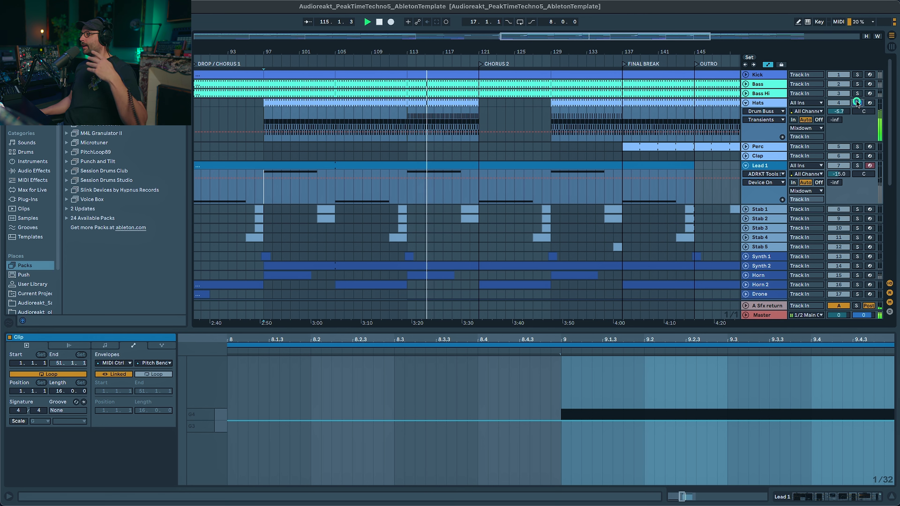
{"action": "scroll", "coordinate": [851, 142], "scroll_direction": "down", "scroll_amount": 5}
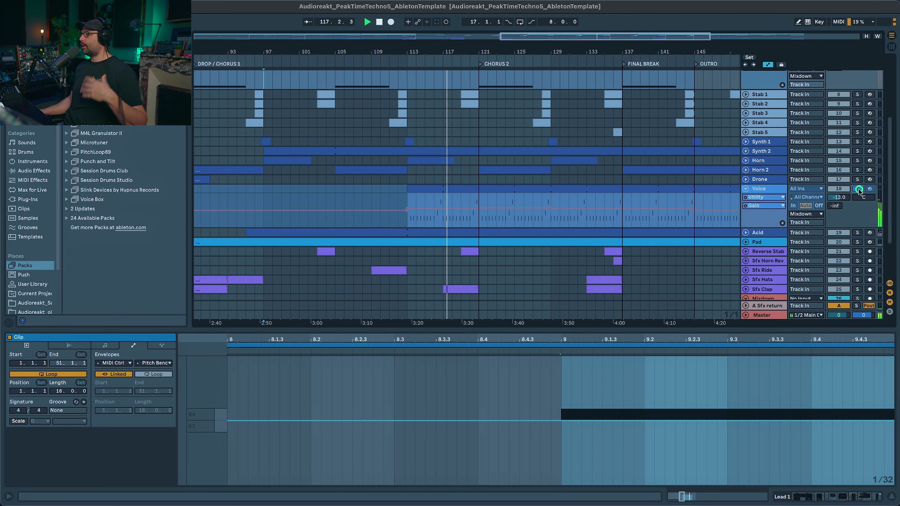
{"action": "scroll", "coordinate": [545, 165], "scroll_direction": "down", "scroll_amount": 3}
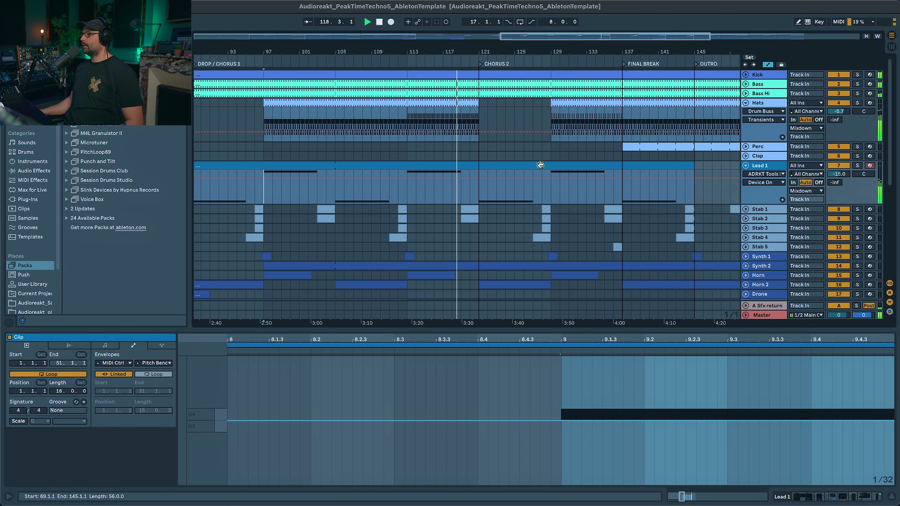
{"action": "scroll", "coordinate": [535, 171], "scroll_direction": "up", "scroll_amount": 5}
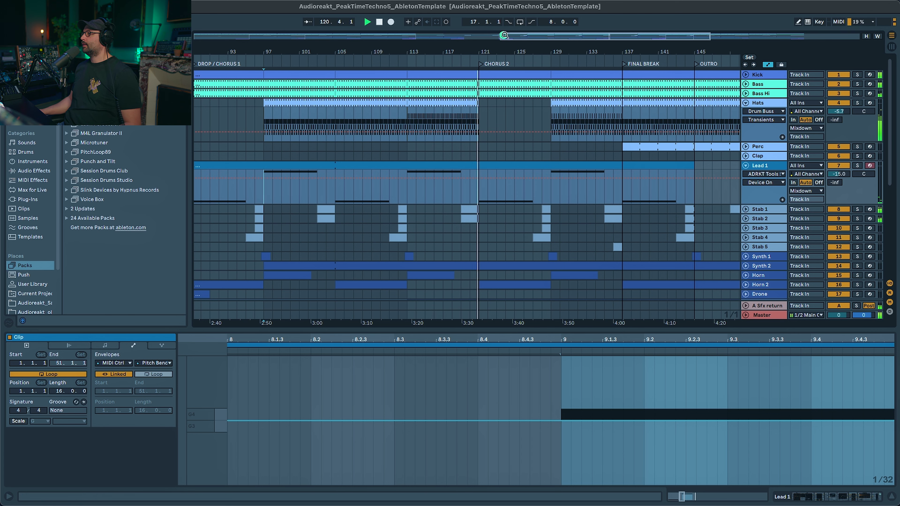
Zoom out to the whole outro, select the Hats clip notes near bar 115, and compare them with the Voice clip from bar 113.
{"action": "left_click_drag", "start_coordinate": [530, 34], "coordinate": [479, 78]}
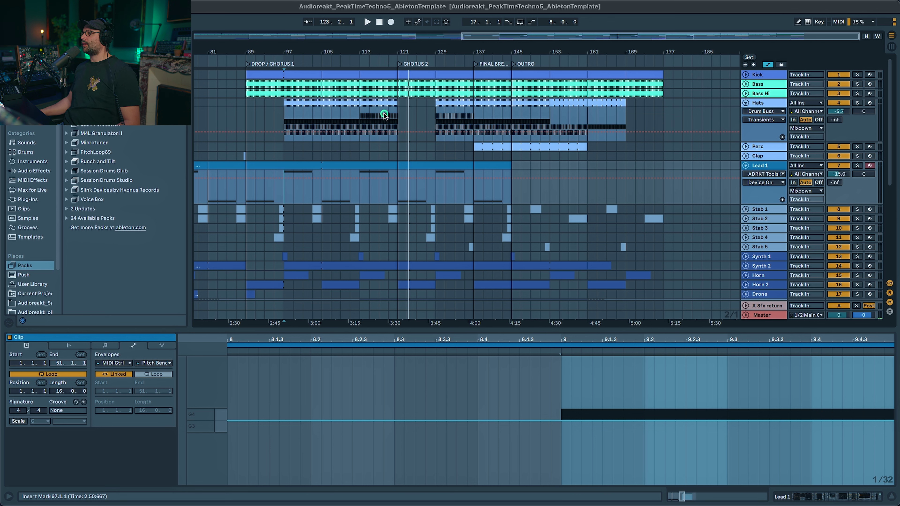
{"action": "left_click", "coordinate": [368, 117]}
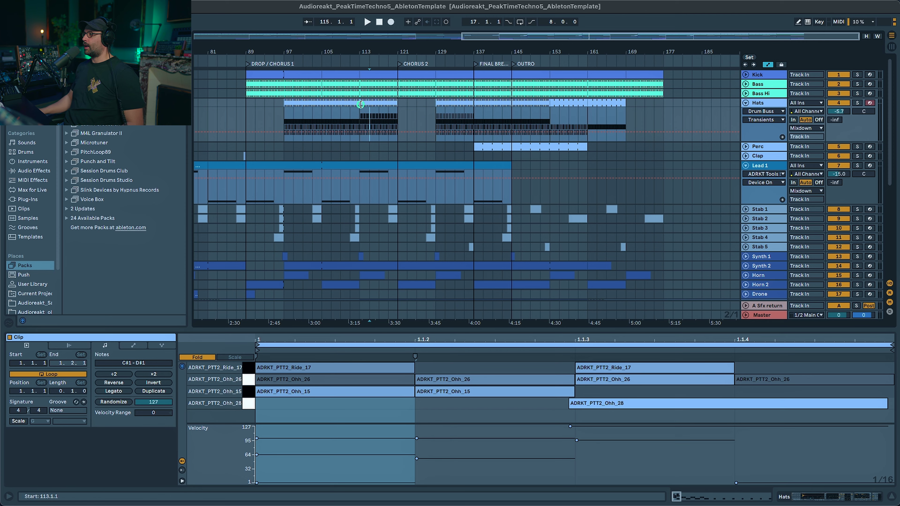
{"action": "scroll", "coordinate": [361, 107], "scroll_direction": "down", "scroll_amount": 5}
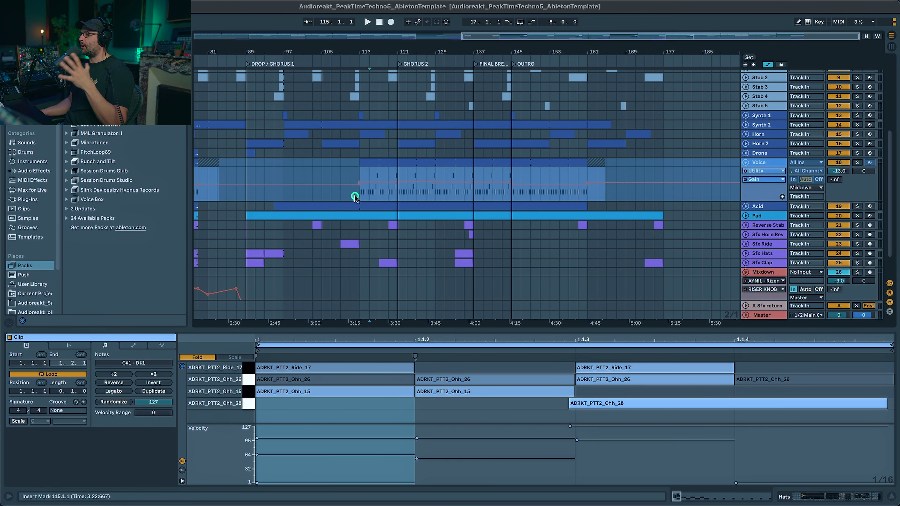
{"action": "scroll", "coordinate": [361, 196], "scroll_direction": "up", "scroll_amount": 5}
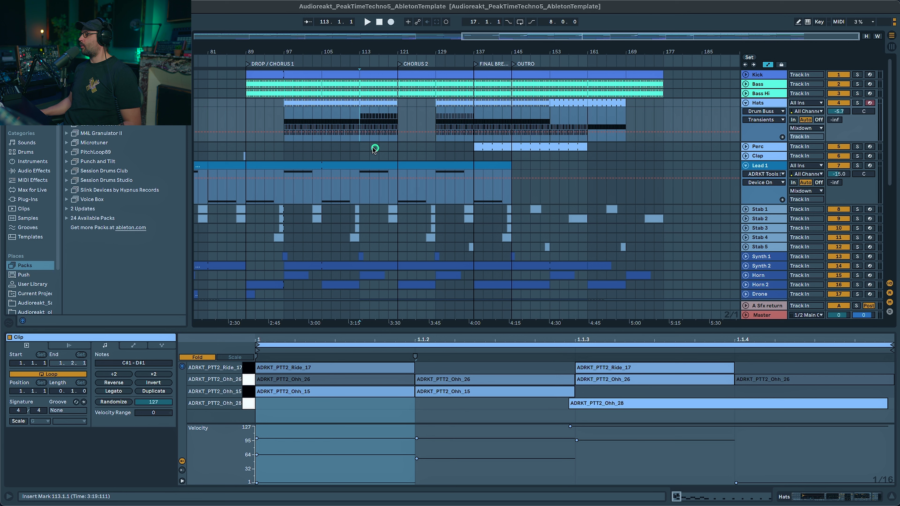
Play the full mix from bar 117 on the Perc track through Chorus 2 to the final break.
{"action": "key", "text": "space"}
{"action": "left_click", "coordinate": [383, 147]}
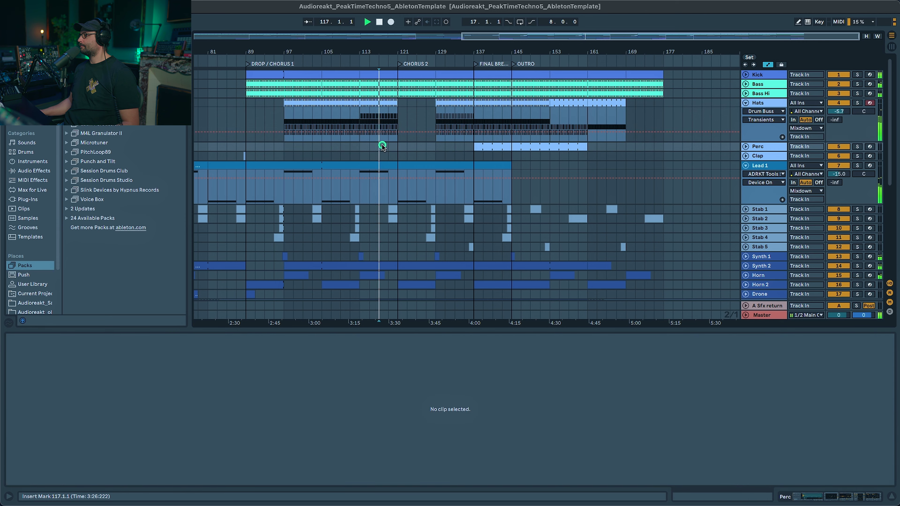
{"action": "left_click_drag", "start_coordinate": [541, 35], "coordinate": [489, 33]}
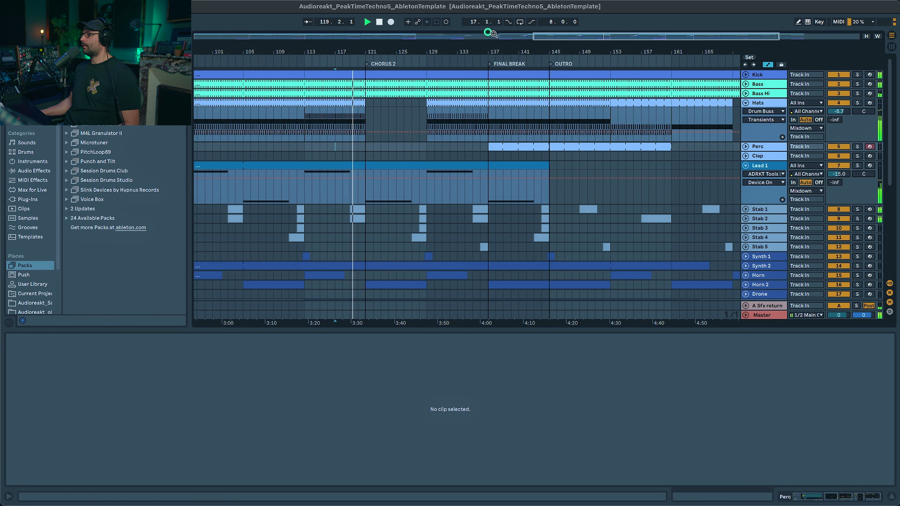
{"action": "left_click_drag", "start_coordinate": [561, 34], "coordinate": [566, 38]}
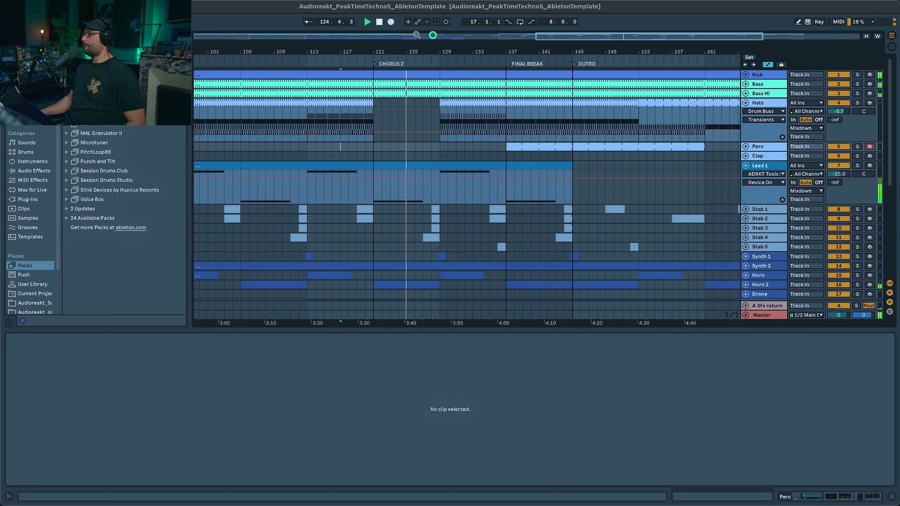
{"action": "left_click_drag", "start_coordinate": [566, 33], "coordinate": [567, 33]}
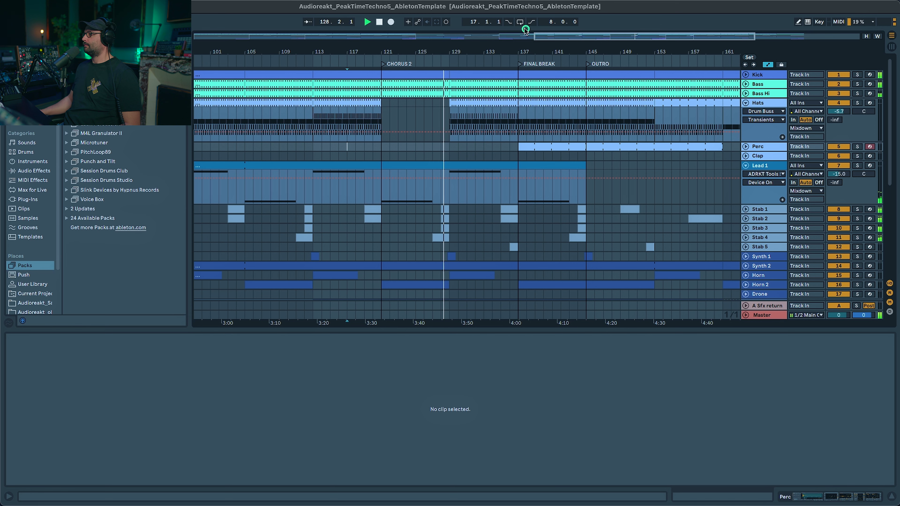
{"action": "left_click_drag", "start_coordinate": [523, 31], "coordinate": [556, 36]}
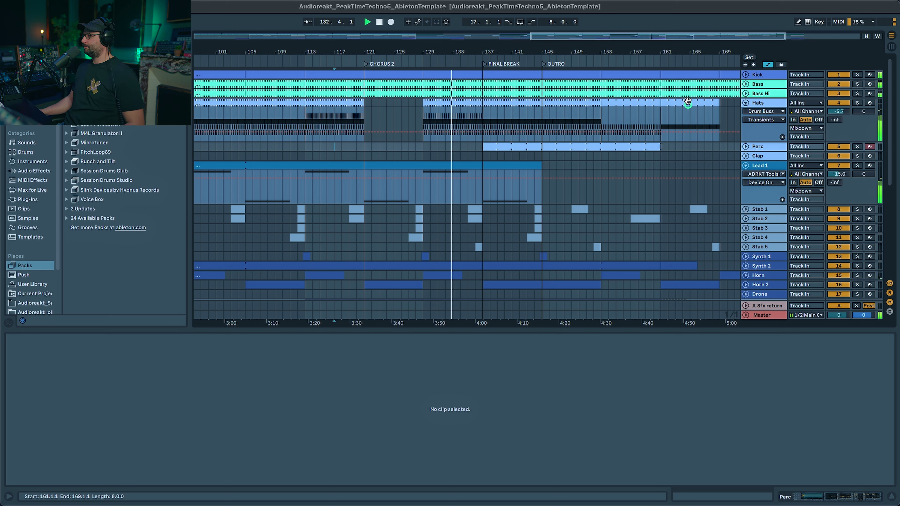
{"action": "left_click_drag", "start_coordinate": [676, 37], "coordinate": [675, 35]}
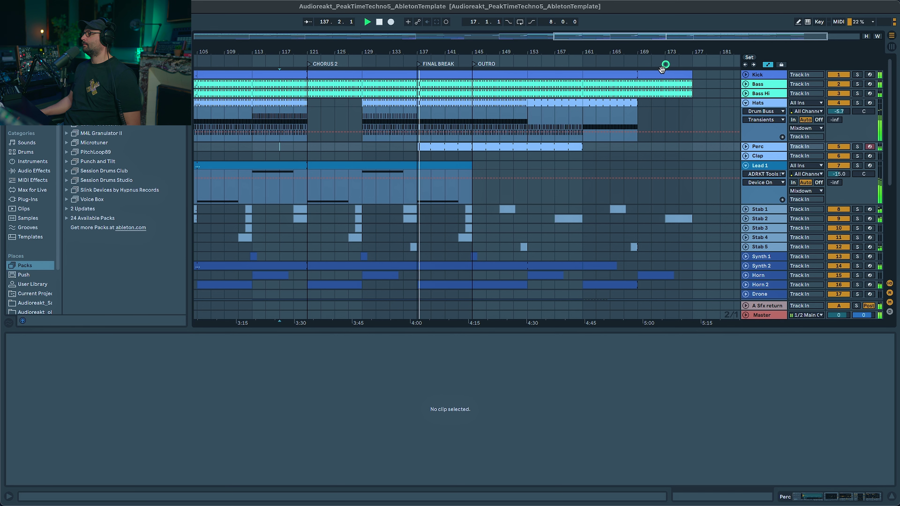
Fold the Voice and Hats tracks during playback and examine the stab, horn and Sfx clips across the final break and outro.
{"action": "scroll", "coordinate": [596, 160], "scroll_direction": "down", "scroll_amount": 3}
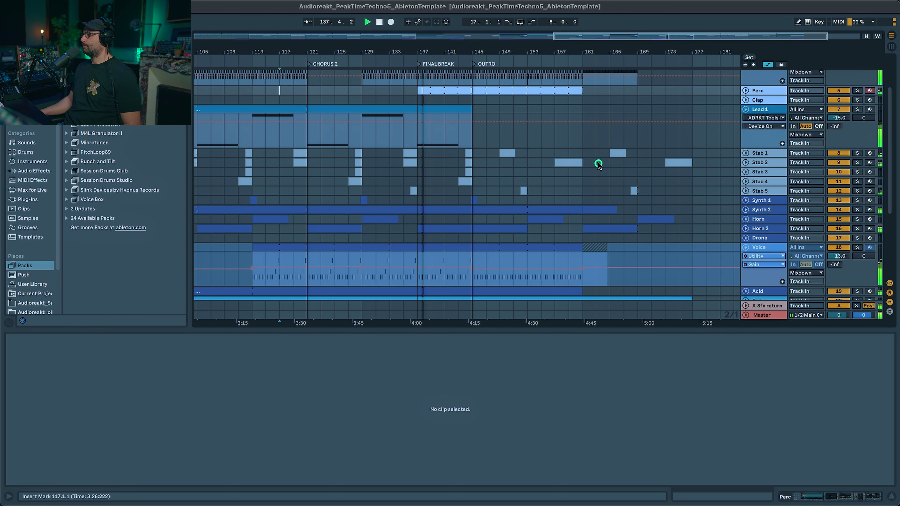
{"action": "left_click", "coordinate": [743, 247]}
{"action": "scroll", "coordinate": [742, 247], "scroll_direction": "down", "scroll_amount": 1}
{"action": "scroll", "coordinate": [743, 247], "scroll_direction": "down", "scroll_amount": 4}
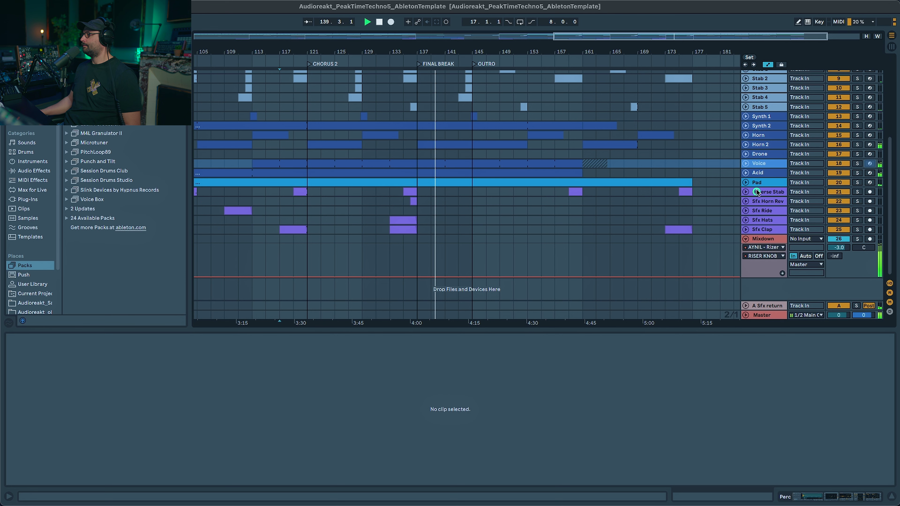
{"action": "scroll", "coordinate": [751, 163], "scroll_direction": "up", "scroll_amount": 8}
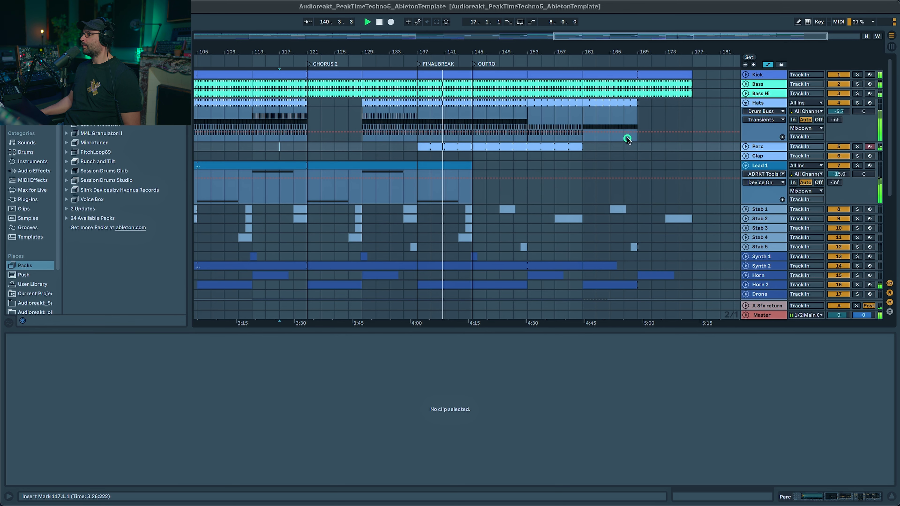
{"action": "scroll", "coordinate": [620, 172], "scroll_direction": "down", "scroll_amount": 1}
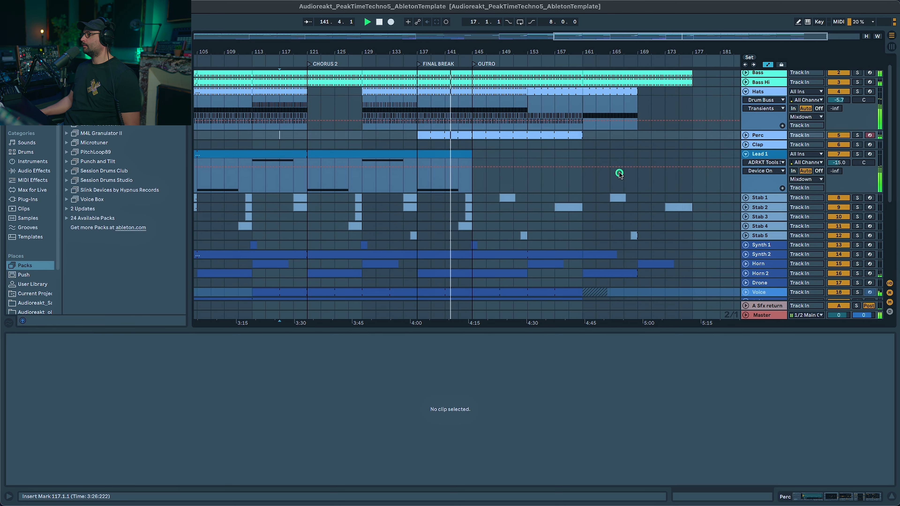
{"action": "scroll", "coordinate": [663, 170], "scroll_direction": "up", "scroll_amount": 1}
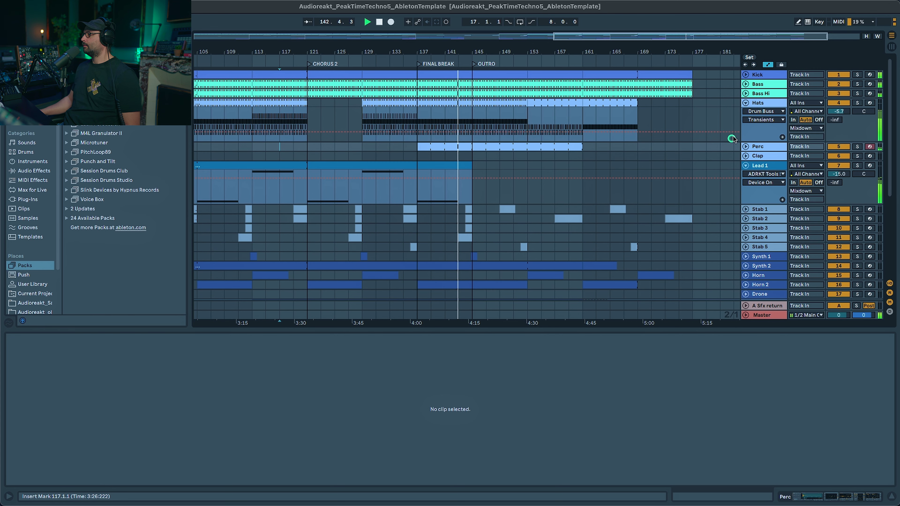
{"action": "left_click", "coordinate": [742, 103]}
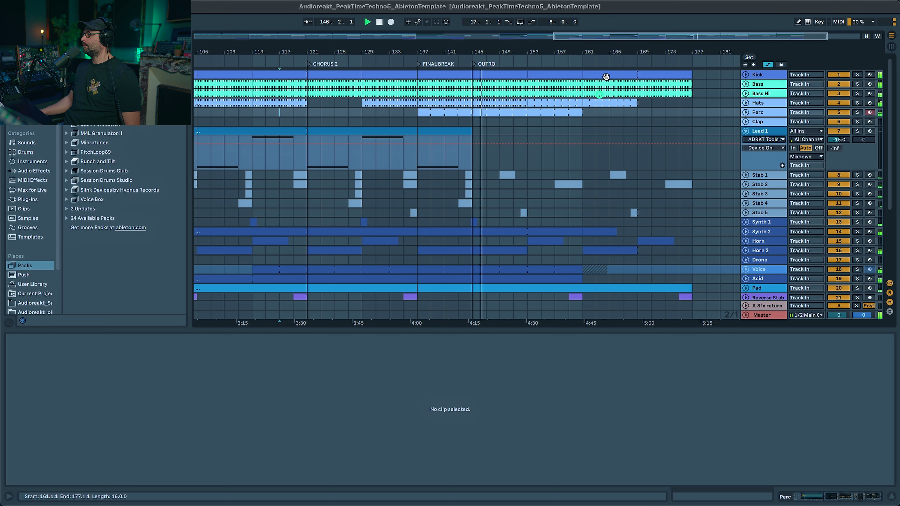
Open the Perc clip at bar 137, unfold Hats, and compare its clips at bars 129 and 137.
{"action": "left_click", "coordinate": [439, 113]}
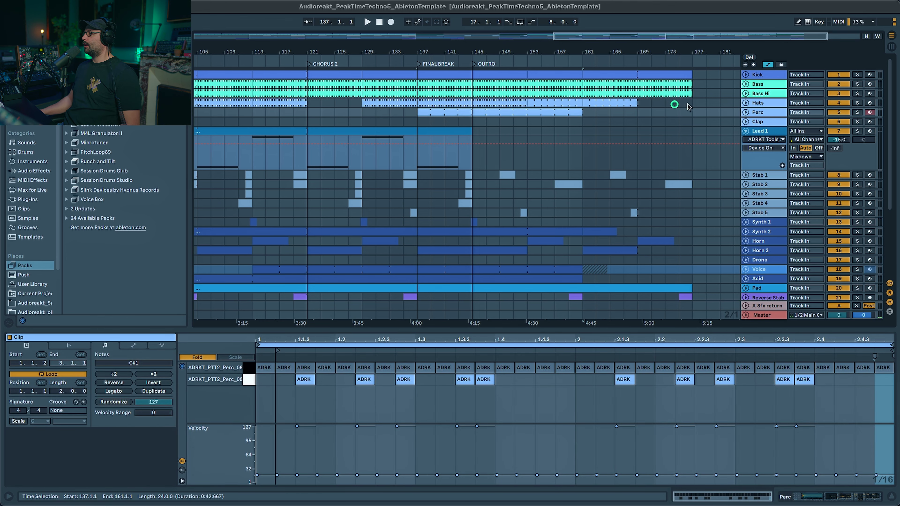
{"action": "left_click", "coordinate": [746, 103]}
{"action": "left_click", "coordinate": [403, 108]}
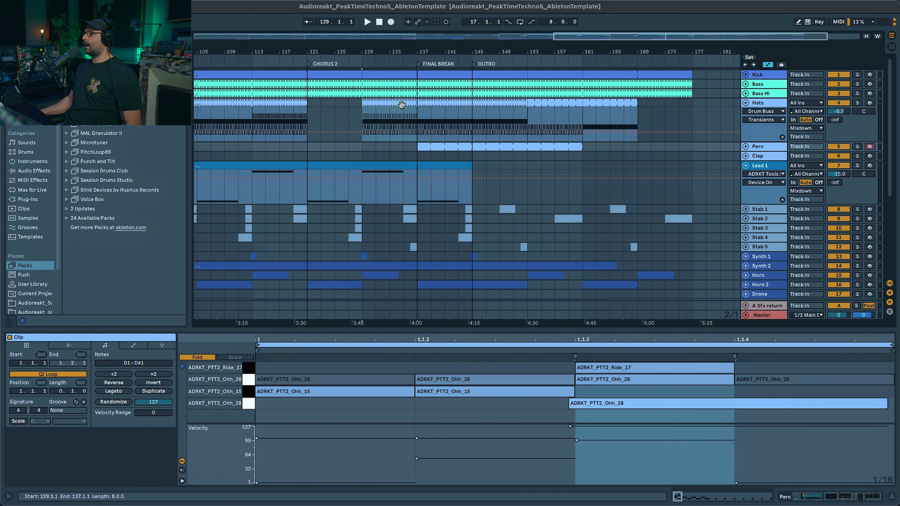
{"action": "left_click", "coordinate": [432, 103]}
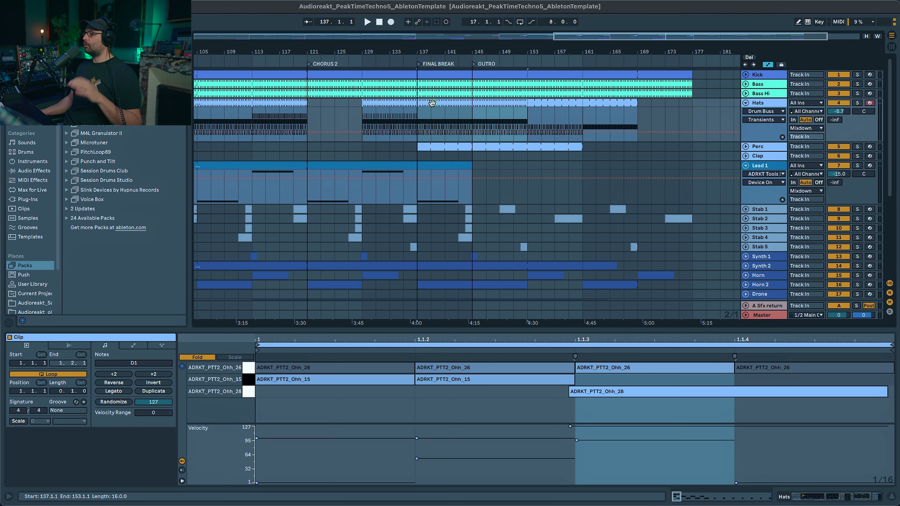
{"action": "left_click", "coordinate": [467, 111]}
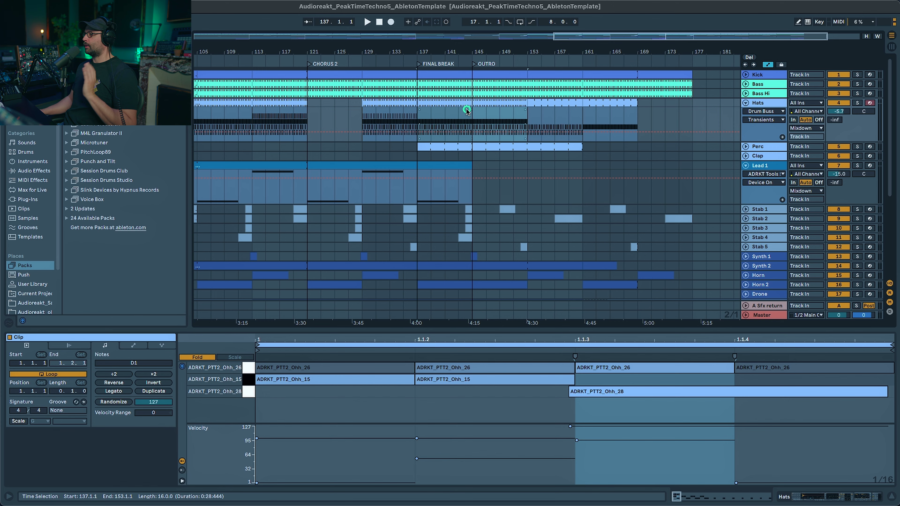
Unfold the Voice track and examine its clip across the final break and outro.
{"action": "scroll", "coordinate": [429, 199], "scroll_direction": "down", "scroll_amount": 5}
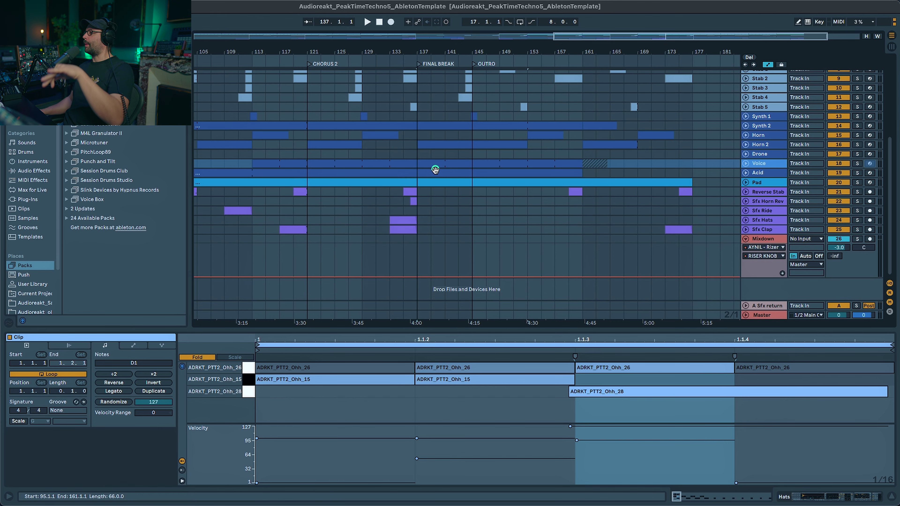
{"action": "left_click", "coordinate": [747, 164]}
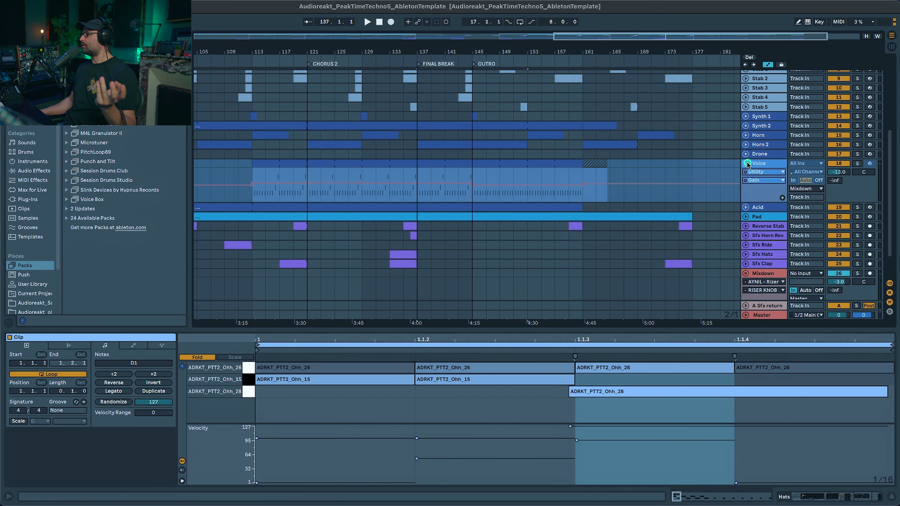
{"action": "scroll", "coordinate": [542, 183], "scroll_direction": "up", "scroll_amount": 5}
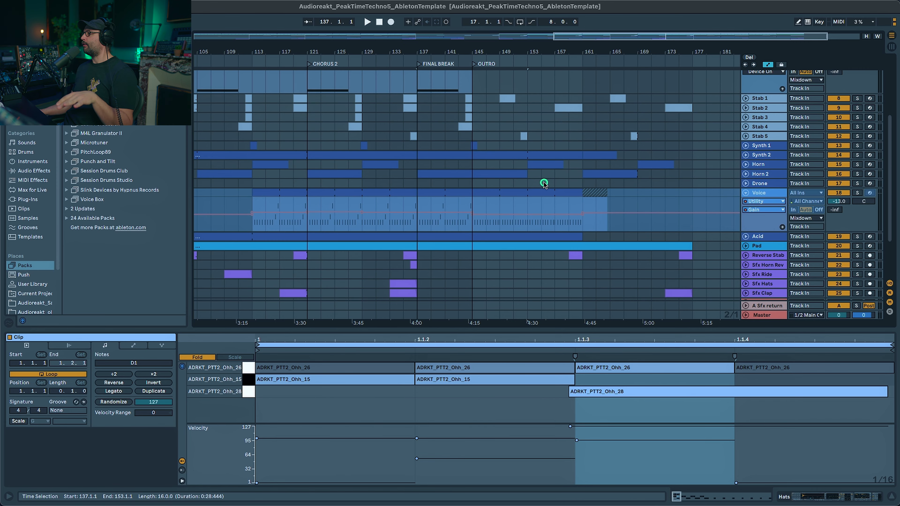
{"action": "scroll", "coordinate": [443, 77], "scroll_direction": "right", "scroll_amount": 2}
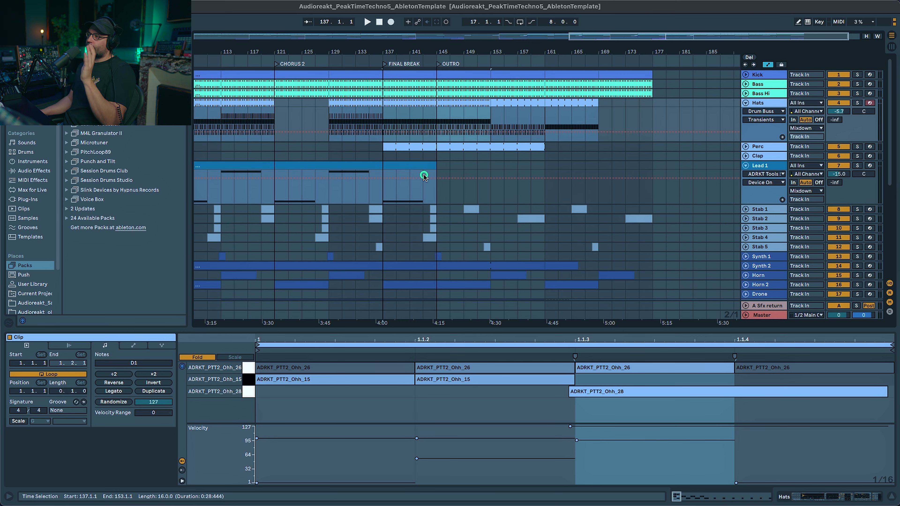
Play the outro from bar 145 on the Hats track past bar 153, checking the remaining Perc, stab, synth, horn and Voice clips.
{"action": "left_click", "coordinate": [436, 115]}
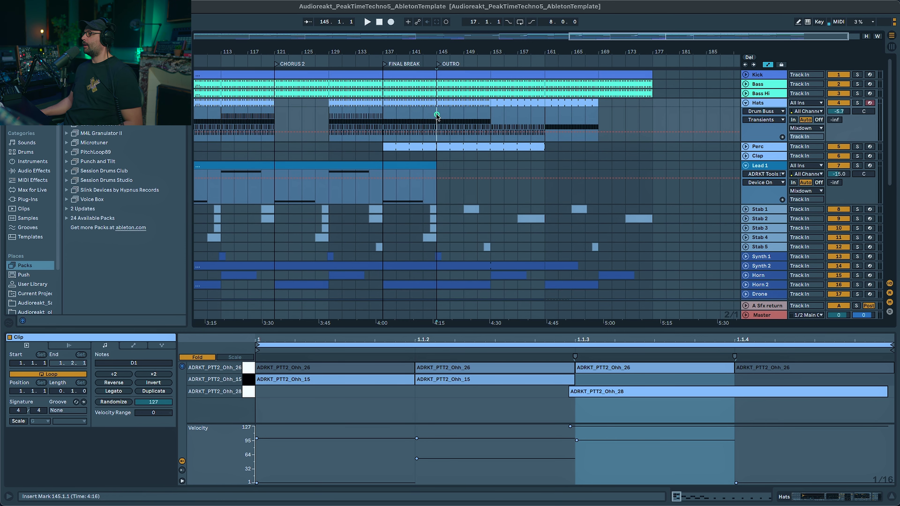
{"action": "scroll", "coordinate": [469, 201], "scroll_direction": "down", "scroll_amount": 4}
{"action": "scroll", "coordinate": [468, 200], "scroll_direction": "up", "scroll_amount": 4}
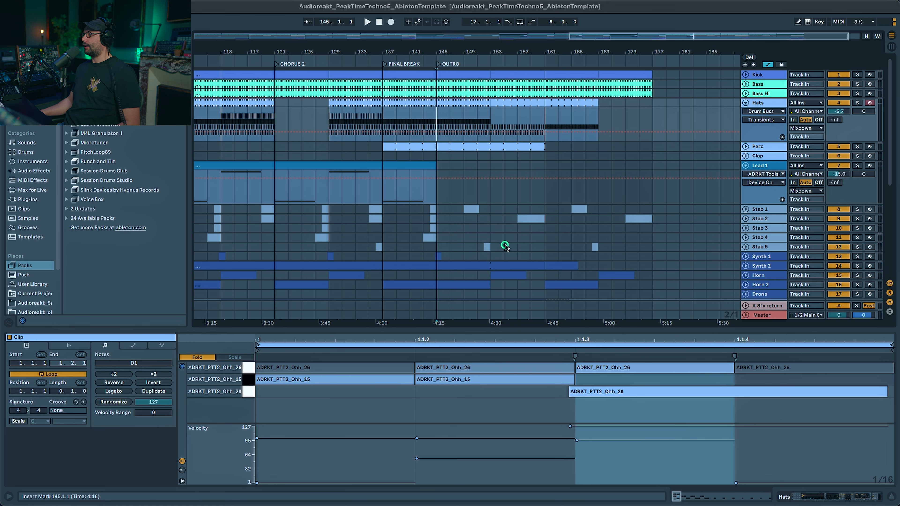
{"action": "scroll", "coordinate": [502, 246], "scroll_direction": "down", "scroll_amount": 3}
{"action": "scroll", "coordinate": [502, 218], "scroll_direction": "up", "scroll_amount": 3}
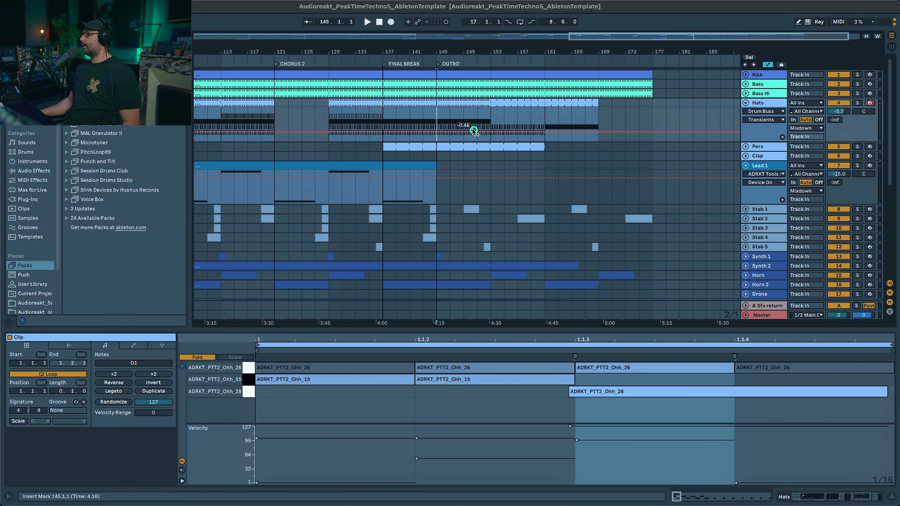
{"action": "key", "text": "space"}
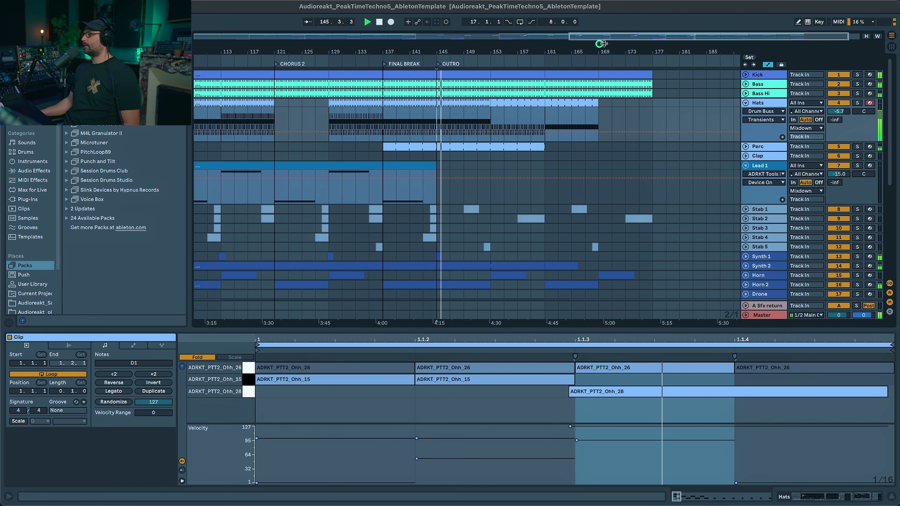
{"action": "left_click_drag", "start_coordinate": [625, 36], "coordinate": [678, 35]}
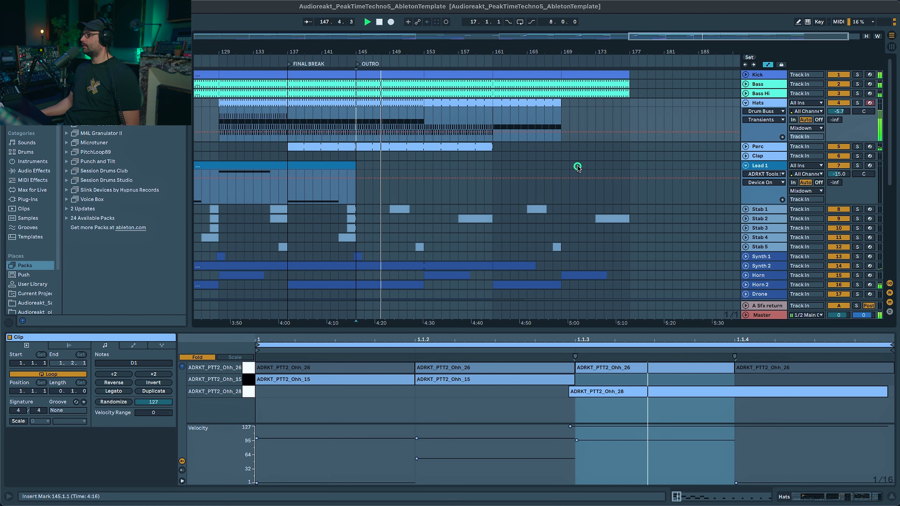
{"action": "left_click_drag", "start_coordinate": [683, 33], "coordinate": [685, 35]}
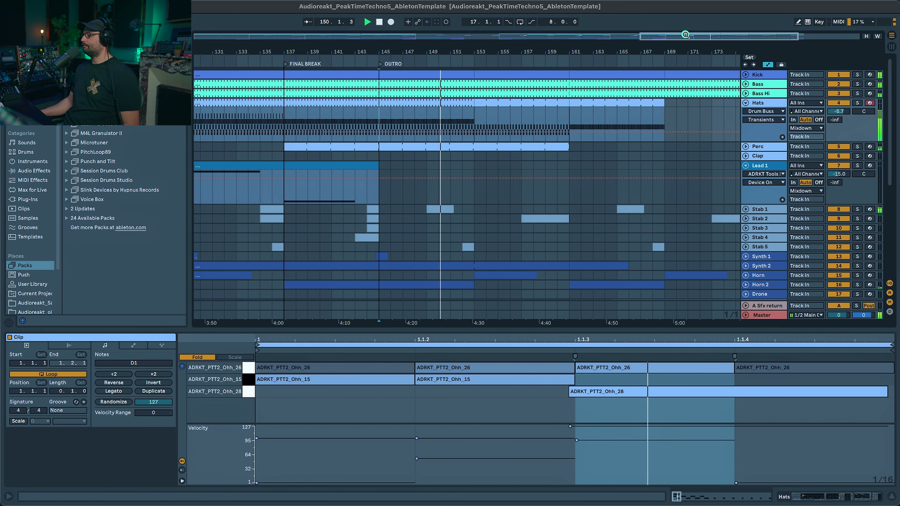
{"action": "scroll", "coordinate": [503, 222], "scroll_direction": "down", "scroll_amount": 4}
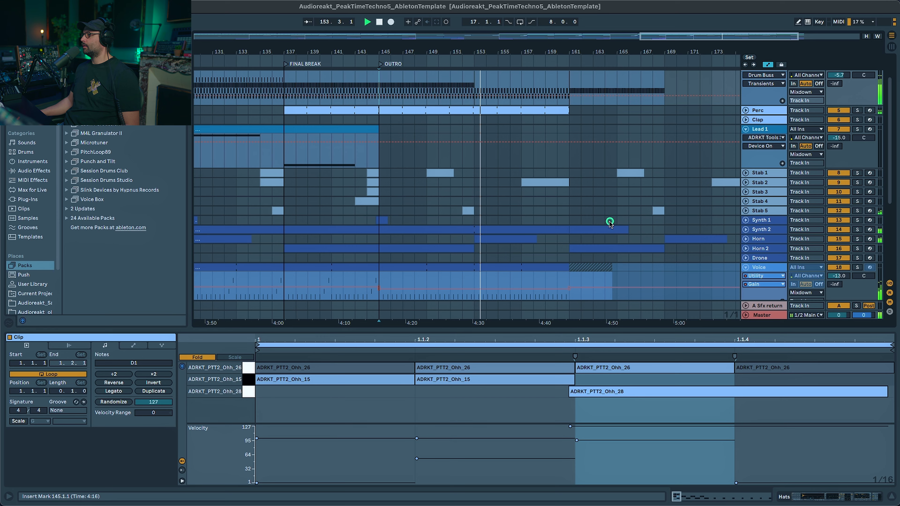
Play on through the outro past bar 161, checking which drum, stab, synth, horn and Voice clips remain.
{"action": "scroll", "coordinate": [609, 221], "scroll_direction": "down", "scroll_amount": 2}
{"action": "scroll", "coordinate": [553, 247], "scroll_direction": "down", "scroll_amount": 1}
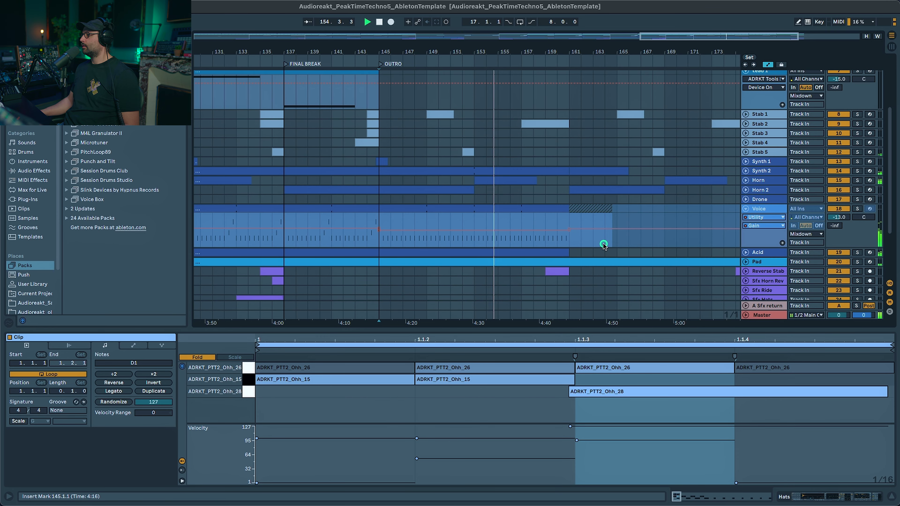
{"action": "scroll", "coordinate": [639, 254], "scroll_direction": "up", "scroll_amount": 5}
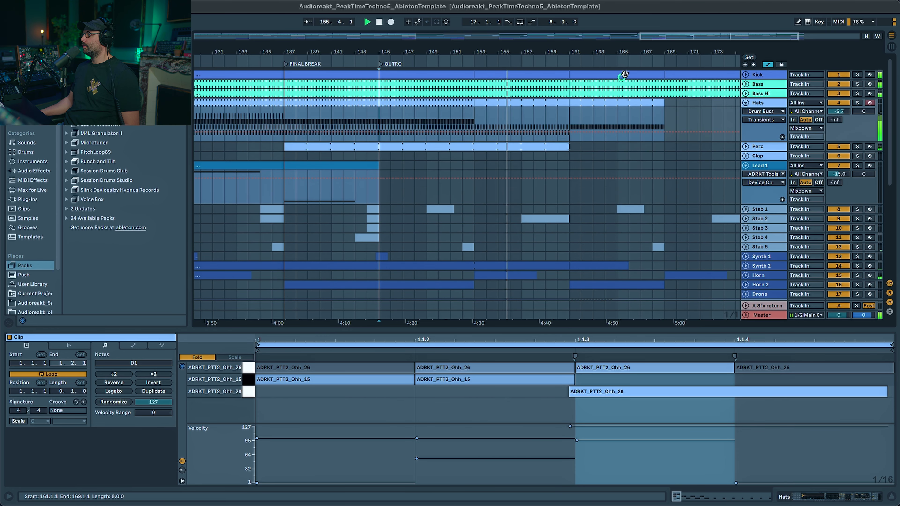
{"action": "left_click_drag", "start_coordinate": [671, 35], "coordinate": [624, 147]}
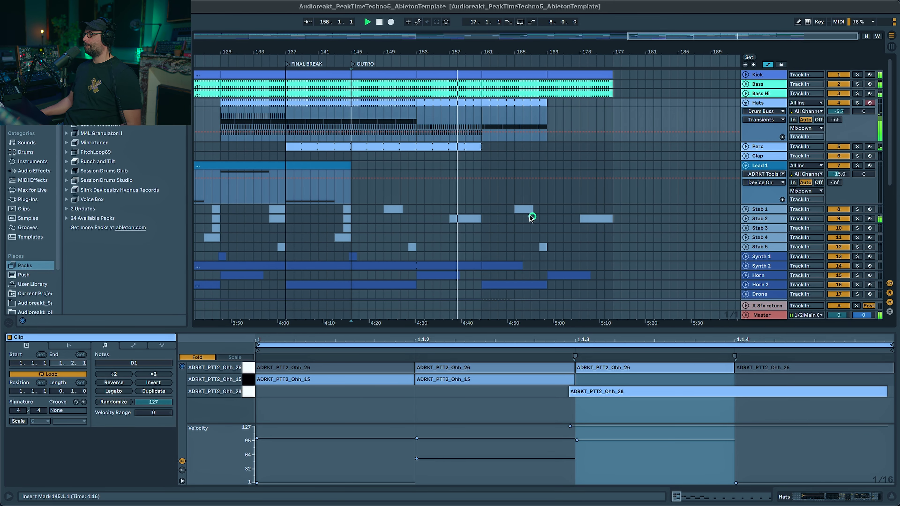
{"action": "scroll", "coordinate": [531, 211], "scroll_direction": "down", "scroll_amount": 3}
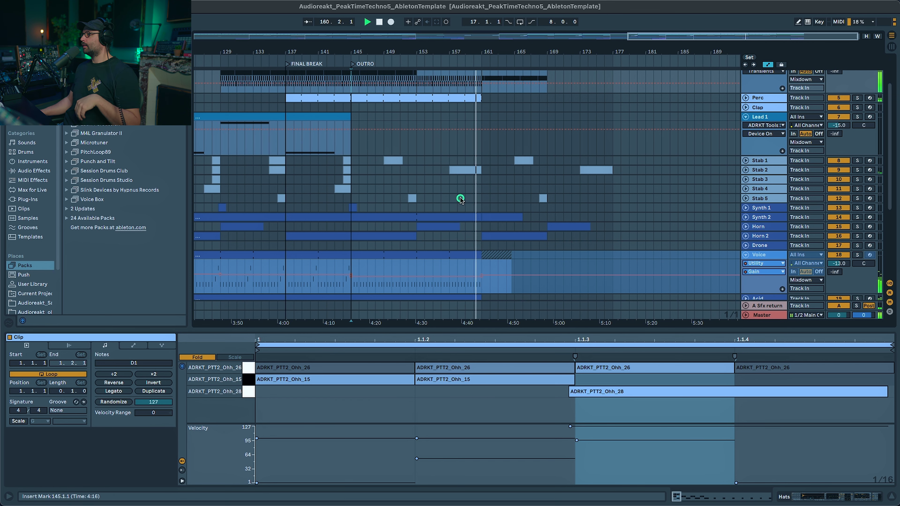
{"action": "scroll", "coordinate": [578, 197], "scroll_direction": "up", "scroll_amount": 3}
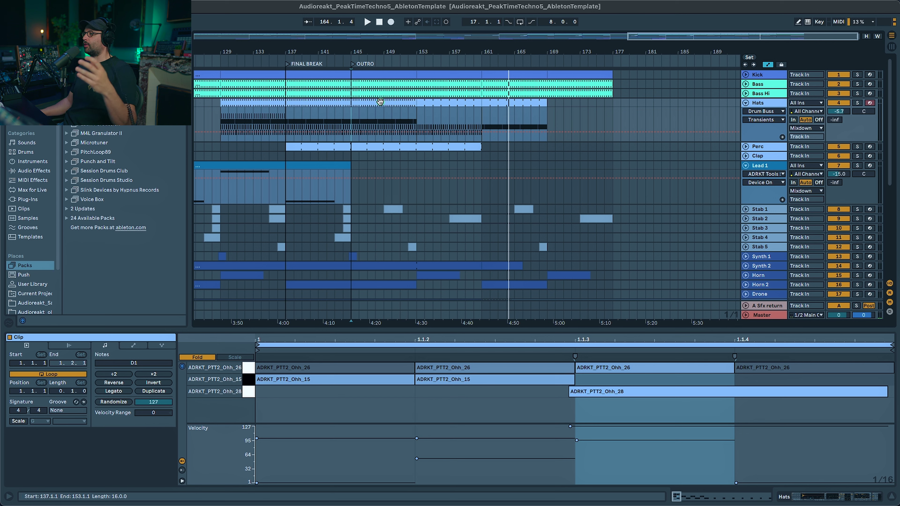
Open the Hats clips at bars 137 and 161 to compare their patterns, and check the remaining synth, Pad and Sfx clips.
{"action": "left_click", "coordinate": [366, 101]}
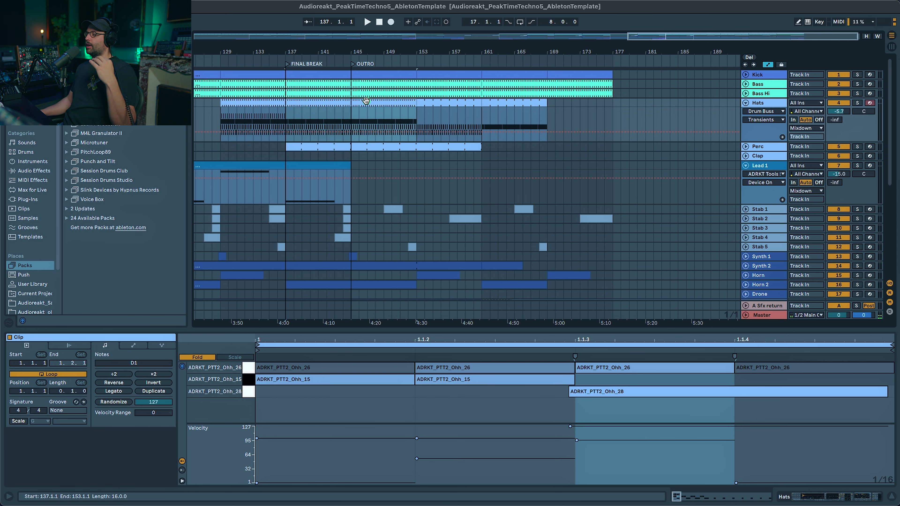
{"action": "left_click", "coordinate": [508, 104]}
{"action": "scroll", "coordinate": [542, 140], "scroll_direction": "down", "scroll_amount": 3}
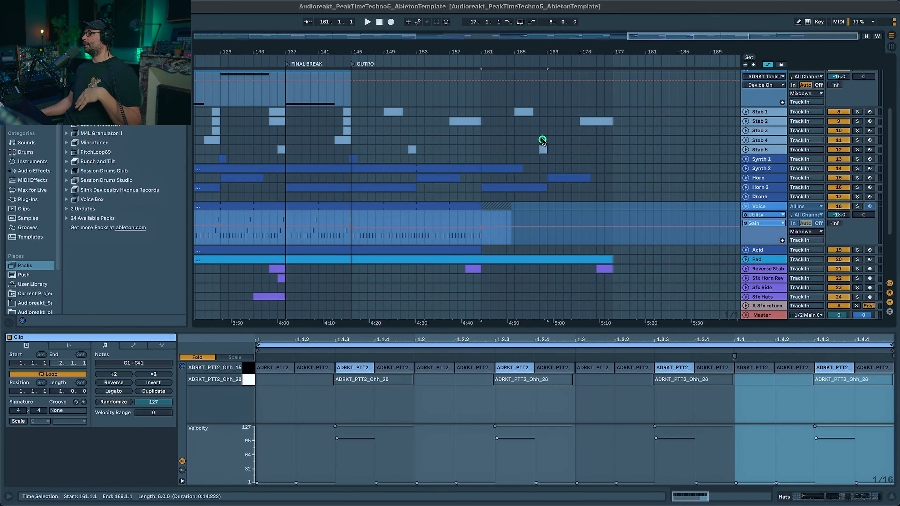
{"action": "scroll", "coordinate": [545, 141], "scroll_direction": "down", "scroll_amount": 4}
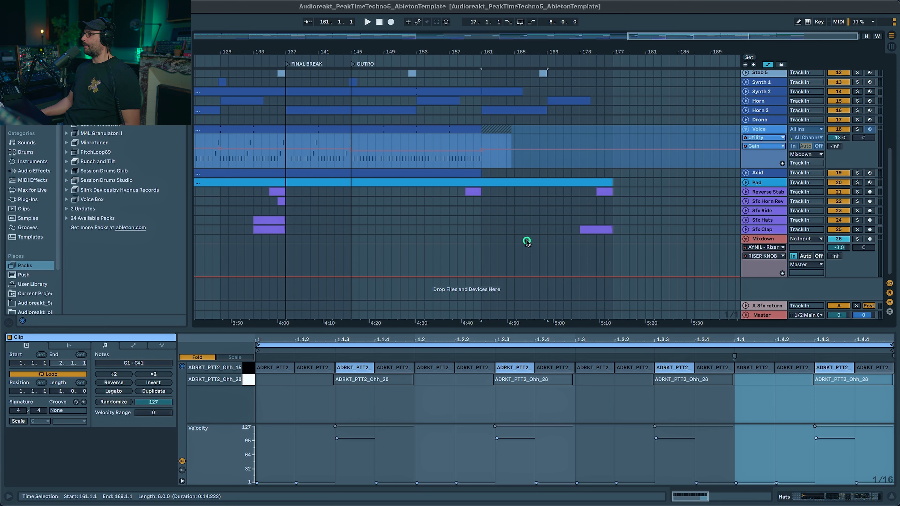
{"action": "scroll", "coordinate": [520, 238], "scroll_direction": "up", "scroll_amount": 2}
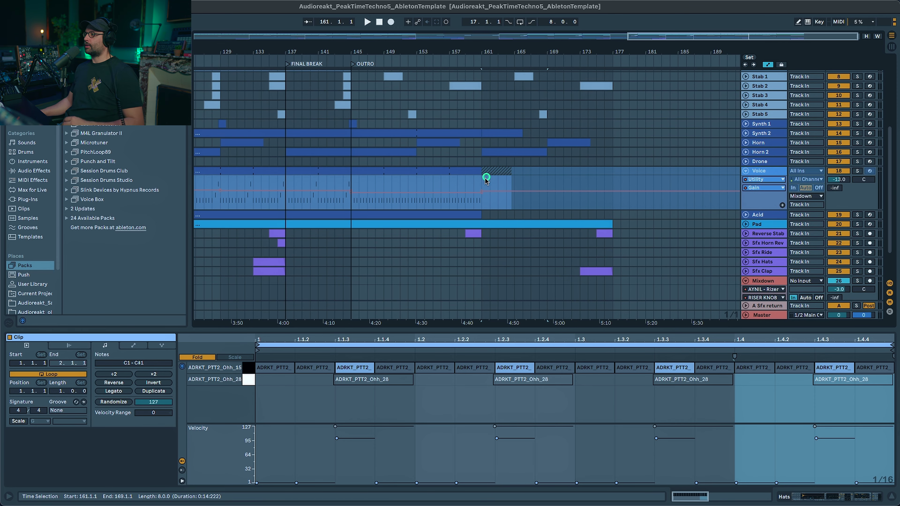
Play the outro's ending from bar 169 and examine the last stab, horn, Pad and Sfx clips.
{"action": "scroll", "coordinate": [482, 213], "scroll_direction": "up", "scroll_amount": 4}
{"action": "left_click", "coordinate": [549, 122]}
{"action": "key", "text": "space"}
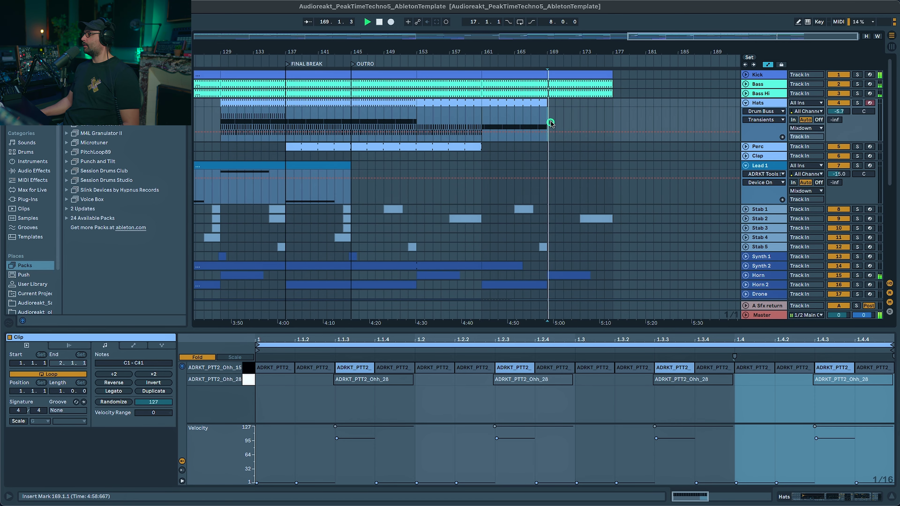
{"action": "left_click_drag", "start_coordinate": [656, 41], "coordinate": [654, 33]}
{"action": "scroll", "coordinate": [629, 217], "scroll_direction": "down", "scroll_amount": 5}
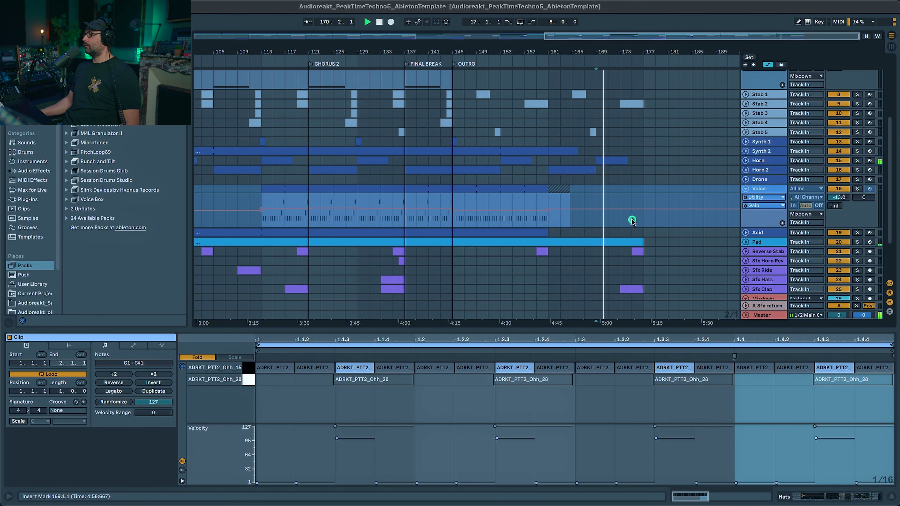
Fold all tracks and fit the whole arrangement in view.
{"action": "scroll", "coordinate": [629, 217], "scroll_direction": "up", "scroll_amount": 3}
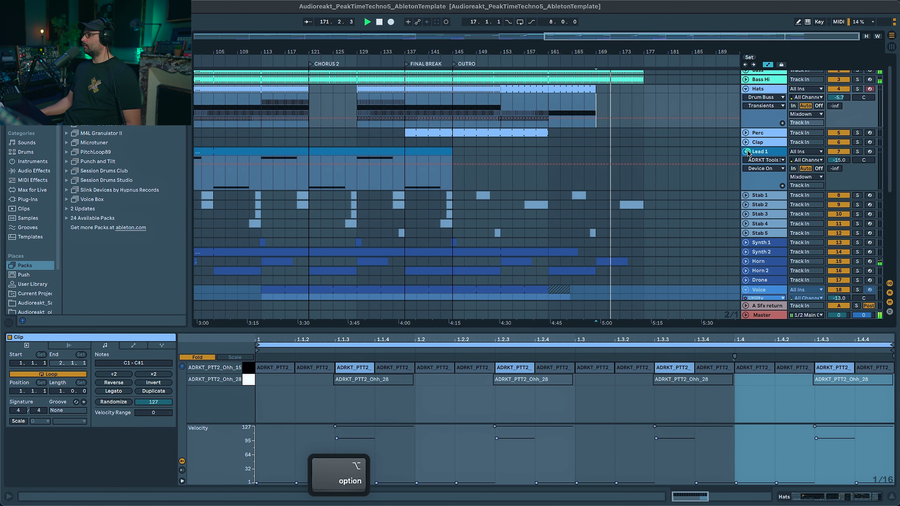
{"action": "key", "text": "alt+u"}
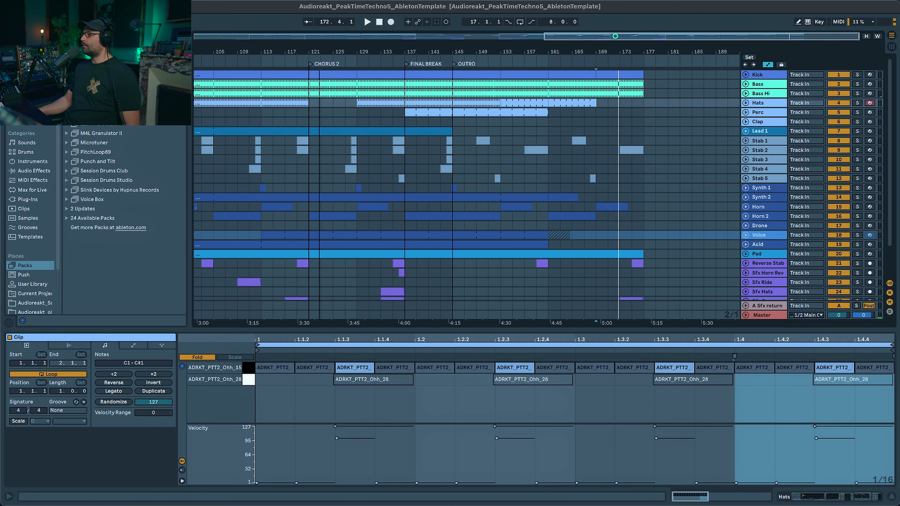
{"action": "key", "text": "w"}
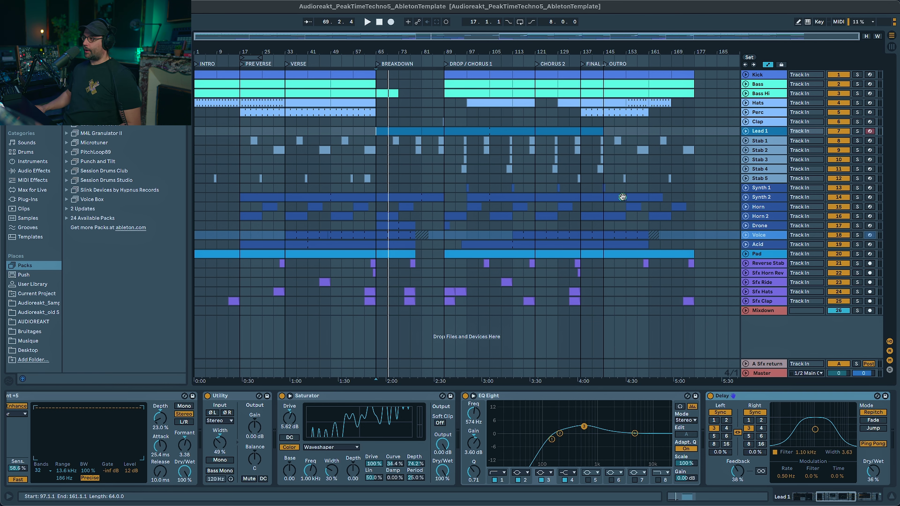
Examine the Session View mixer levels and panning back to the Kick track, and return to the Arrangement View.
{"action": "key", "text": "Tab"}
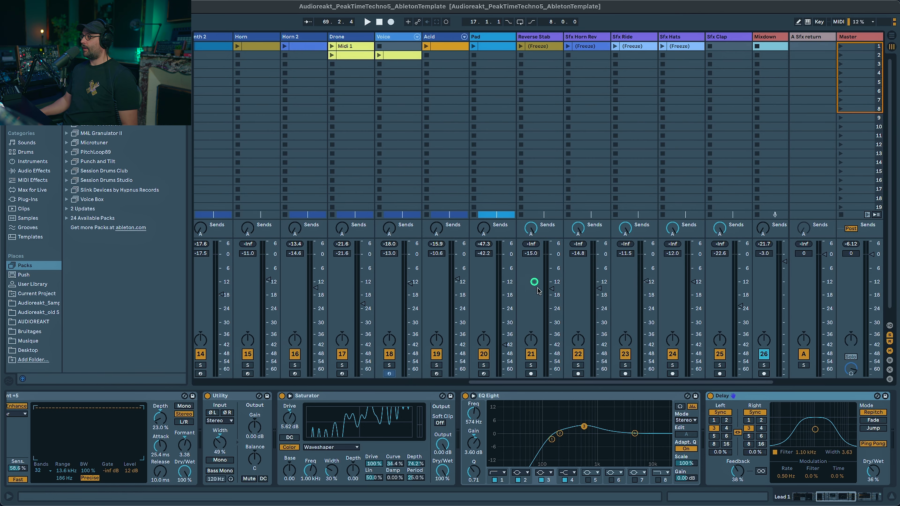
{"action": "left_click_drag", "start_coordinate": [520, 383], "coordinate": [273, 348]}
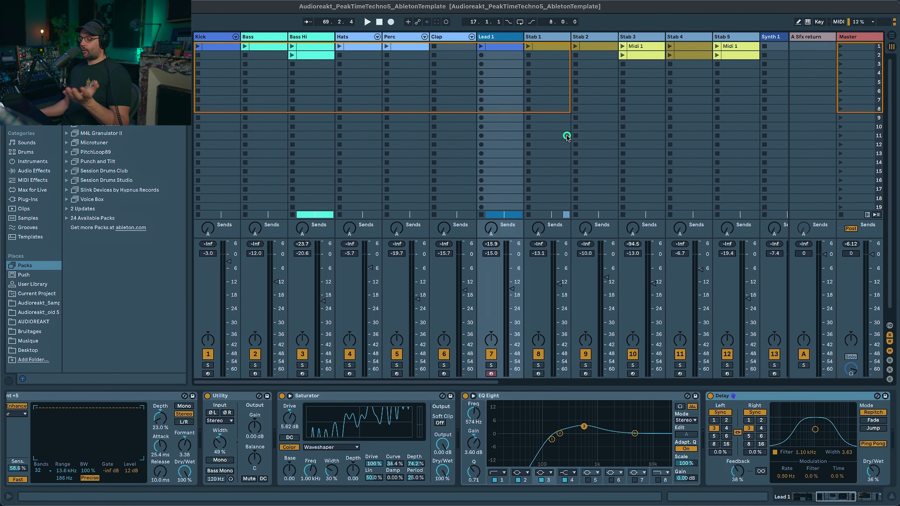
{"action": "key", "text": "Tab"}
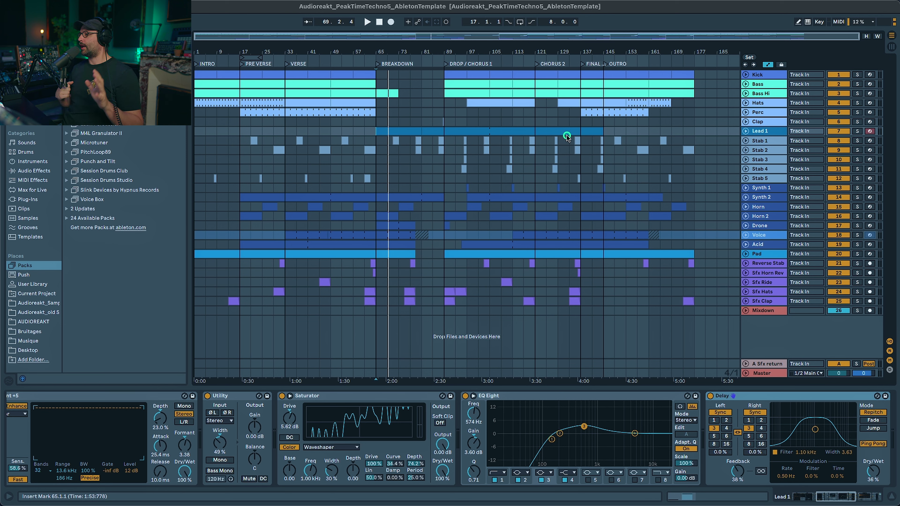
Solo Lead 1, play the breakdown from bar 65 with its Utility bypassed and enabled, and examine the remaining effects chain.
{"action": "left_click", "coordinate": [857, 131]}
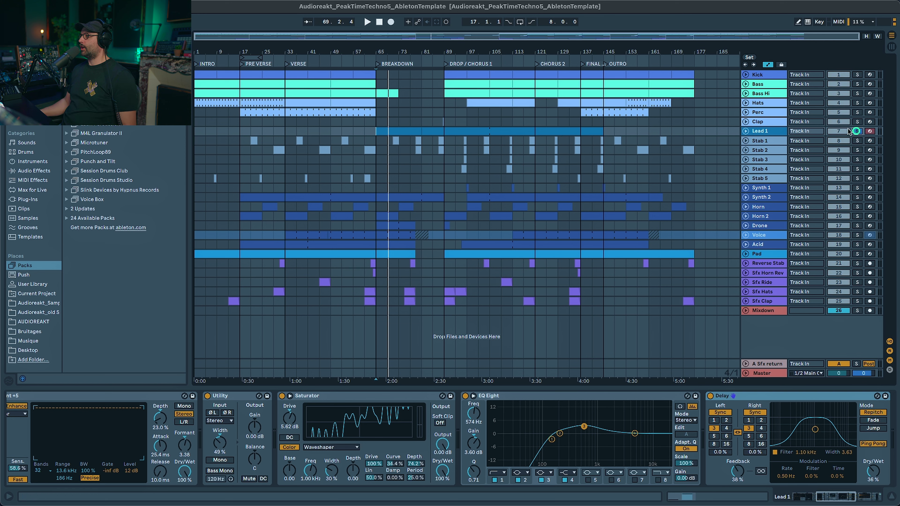
{"action": "left_click", "coordinate": [225, 450]}
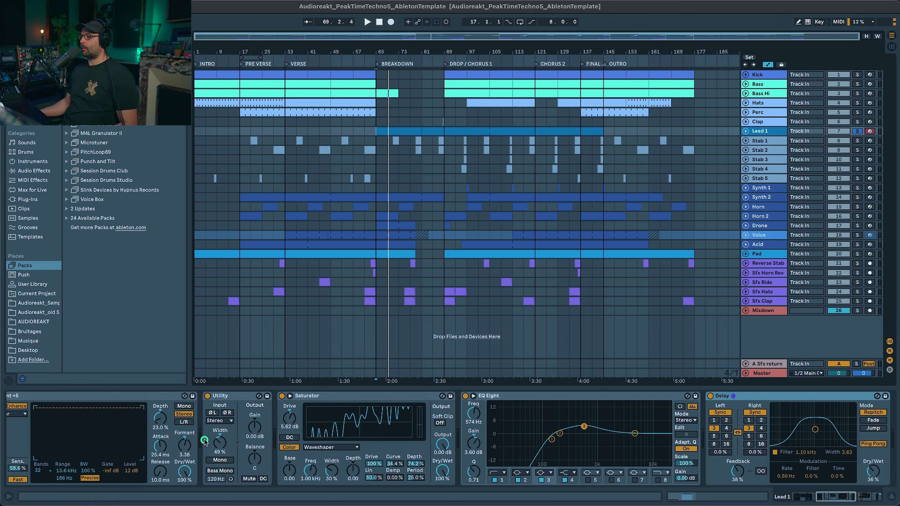
{"action": "key", "text": "space"}
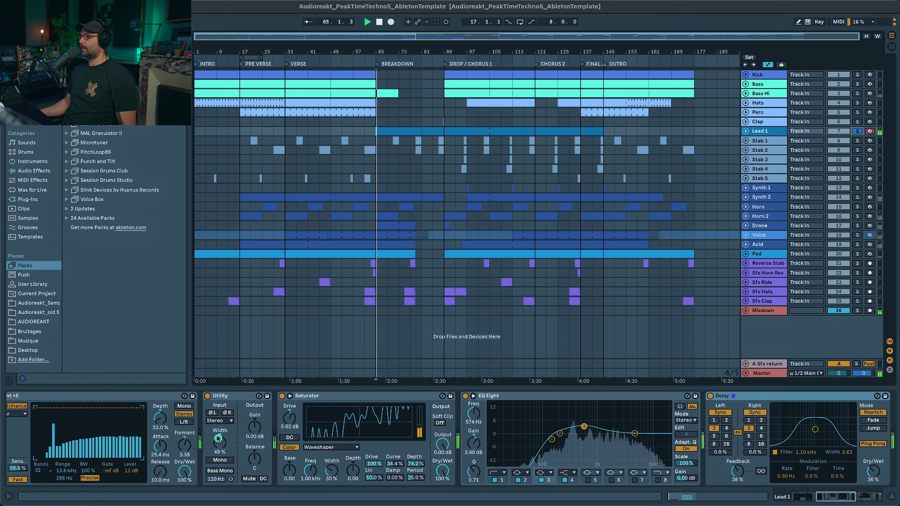
{"action": "left_click", "coordinate": [211, 396]}
{"action": "left_click", "coordinate": [209, 397]}
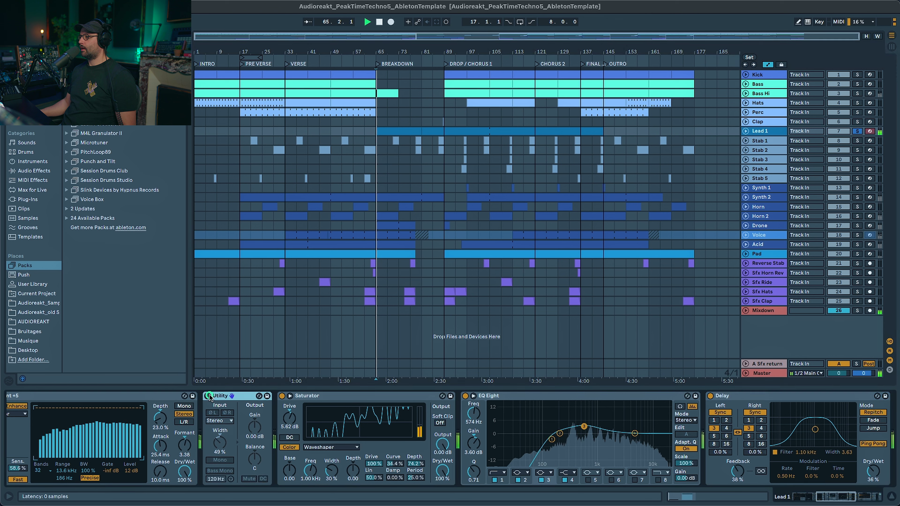
{"action": "left_click", "coordinate": [209, 397]}
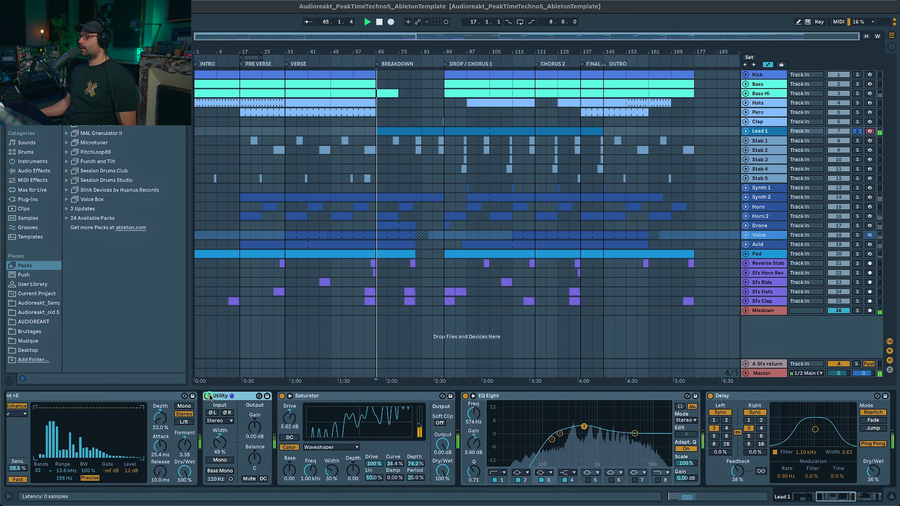
{"action": "key", "text": "space"}
{"action": "left_click", "coordinate": [832, 494]}
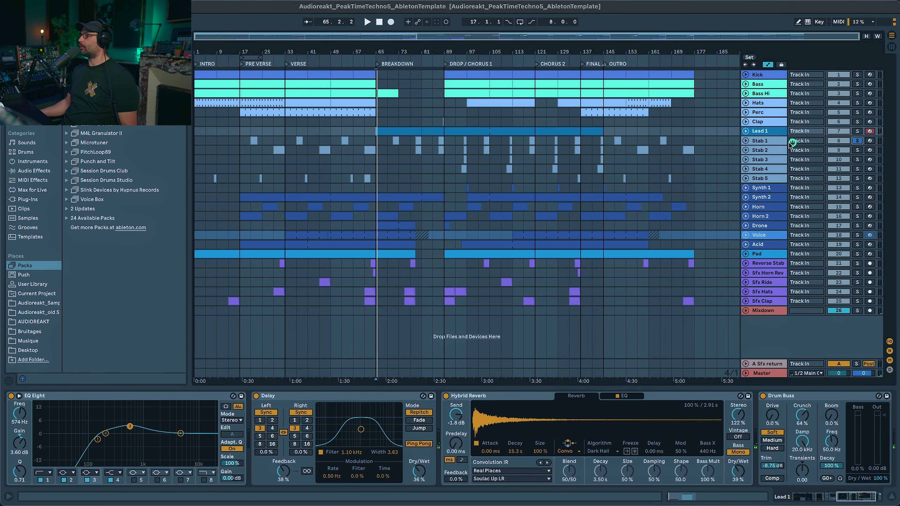
Audition the Stab 1 to Stab 5 clips soloed in turn and examine each track's device chain.
{"action": "left_click", "coordinate": [396, 141]}
{"action": "key", "text": "space"}
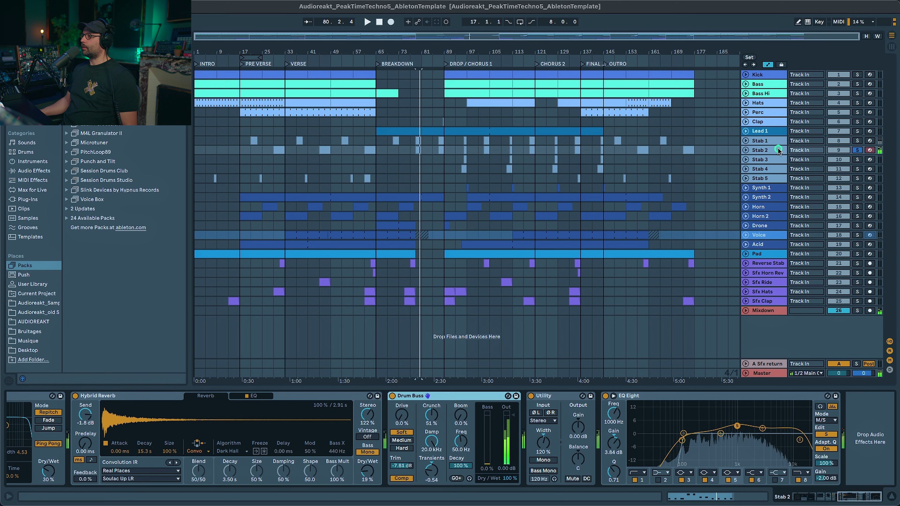
{"action": "left_click", "coordinate": [466, 158]}
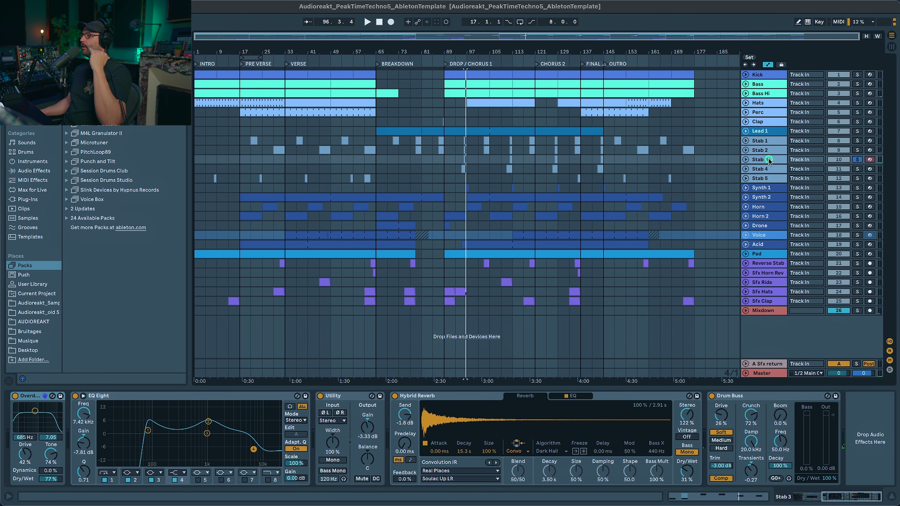
{"action": "left_click", "coordinate": [858, 171]}
{"action": "left_click", "coordinate": [512, 168]}
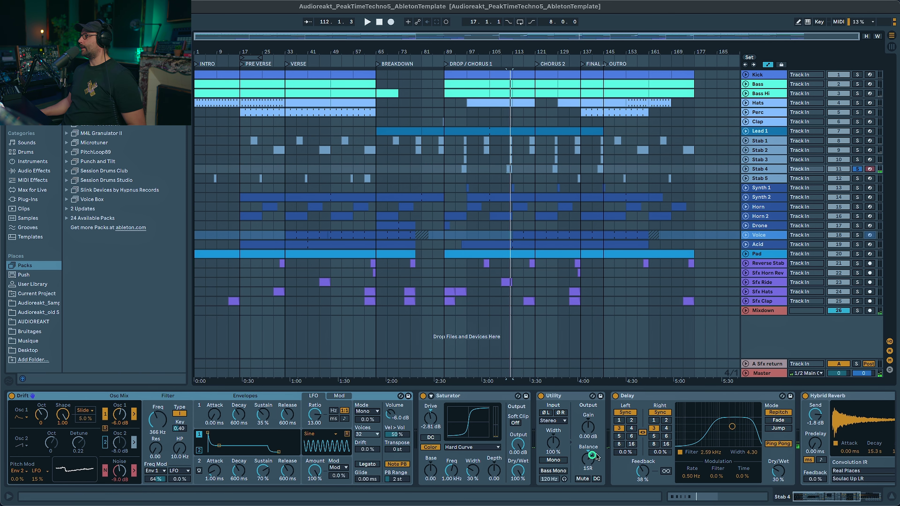
{"action": "left_click", "coordinate": [858, 178]}
{"action": "left_click", "coordinate": [670, 178]}
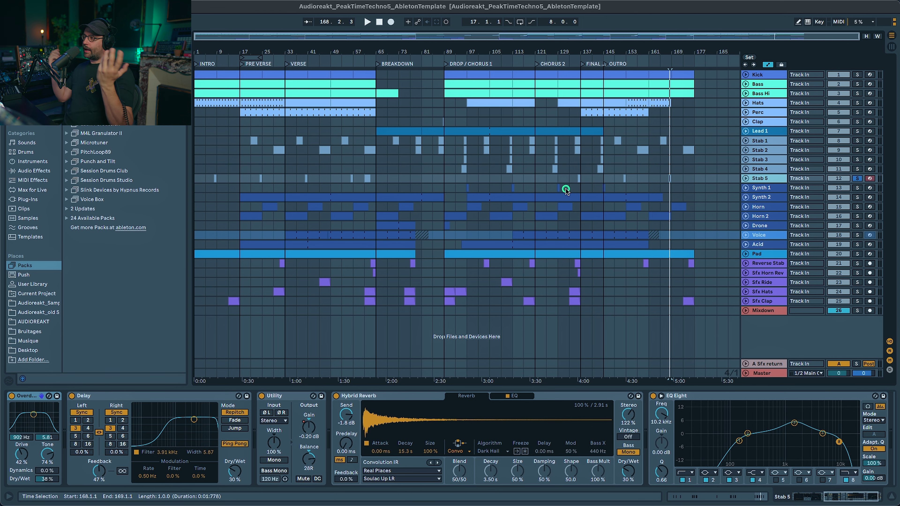
Audition Synth 1, Synth 2 and the Horn clip at bar 129 soloed in turn, and examine their device chains.
{"action": "left_click", "coordinate": [553, 188]}
{"action": "left_click", "coordinate": [512, 189]}
{"action": "key", "text": "space"}
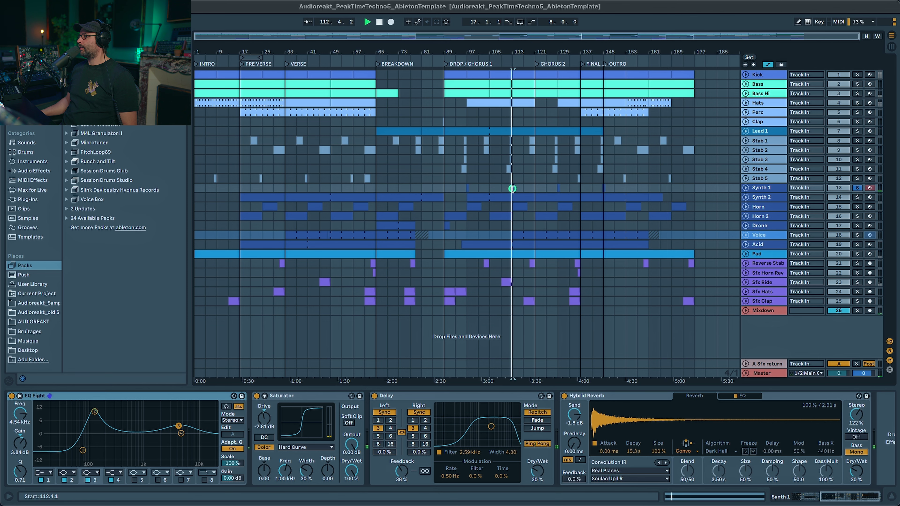
{"action": "left_click_drag", "start_coordinate": [852, 500], "coordinate": [819, 498]}
{"action": "left_click", "coordinate": [566, 197]}
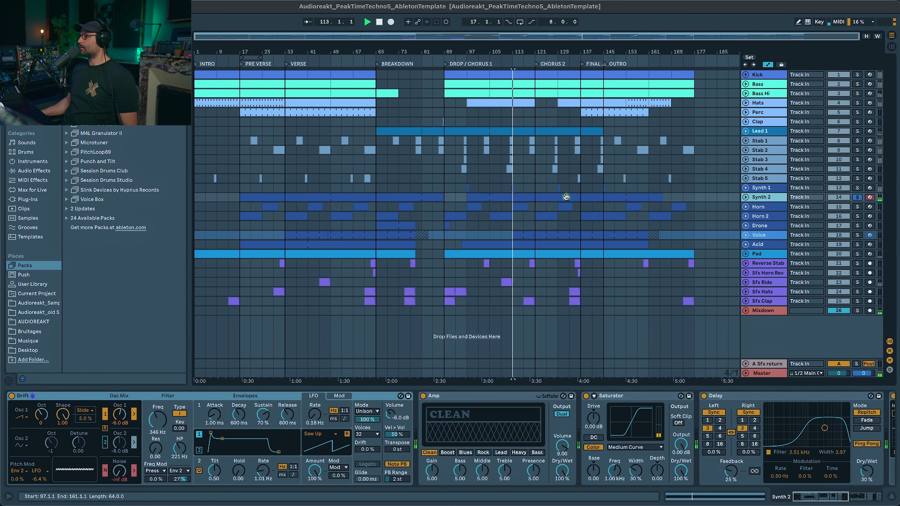
{"action": "left_click_drag", "start_coordinate": [816, 498], "coordinate": [856, 496]}
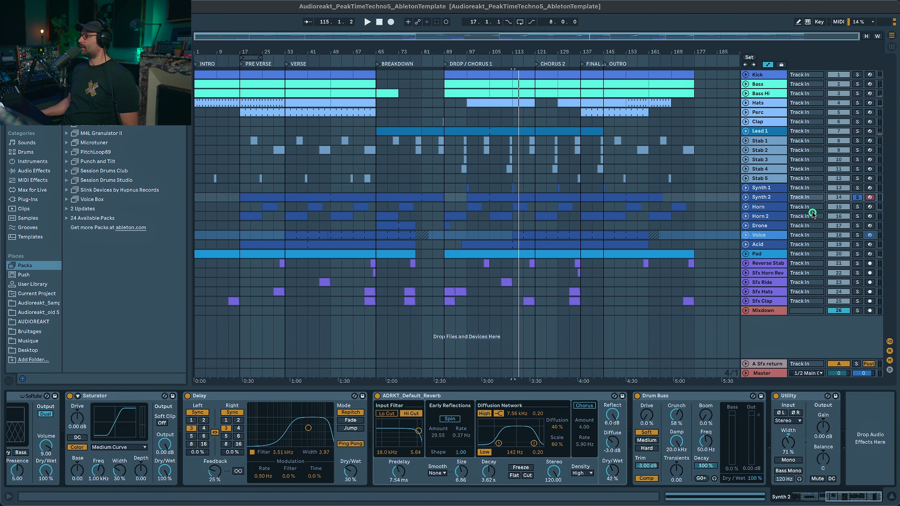
{"action": "left_click", "coordinate": [858, 207]}
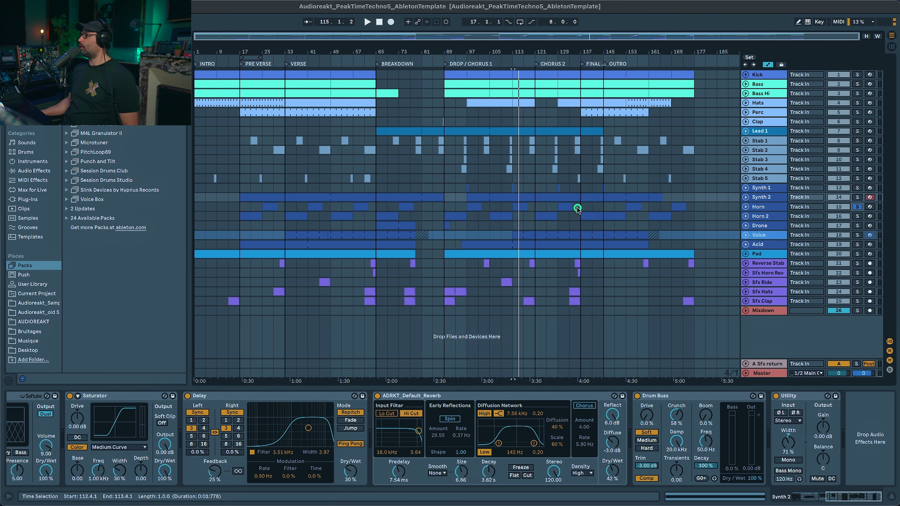
{"action": "left_click", "coordinate": [564, 206]}
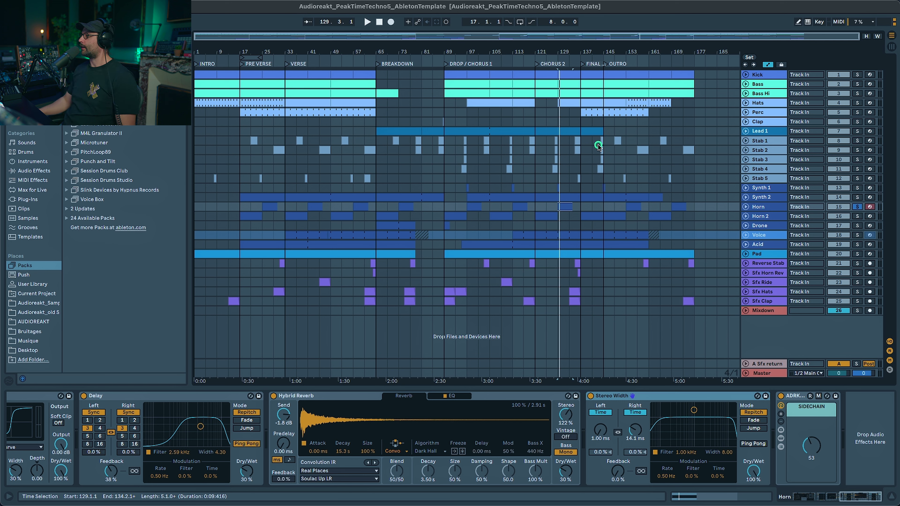
Turn off soloing and compare the effects on Stab 1, Synth 2 and Stab 2.
{"action": "left_click", "coordinate": [241, 140]}
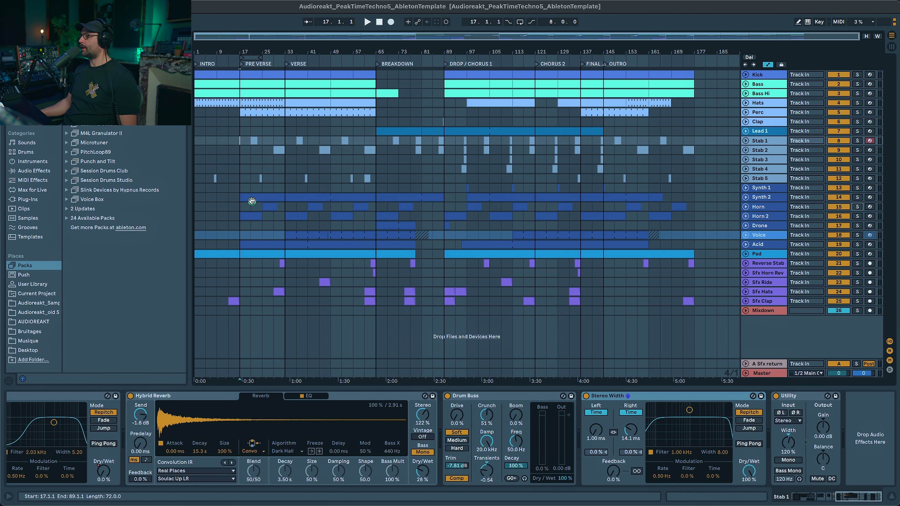
{"action": "left_click", "coordinate": [251, 201]}
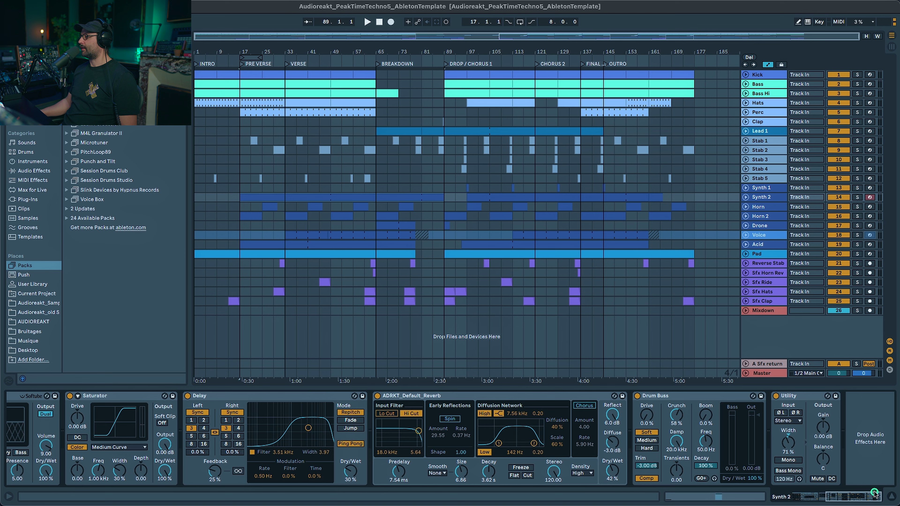
{"action": "left_click", "coordinate": [259, 150]}
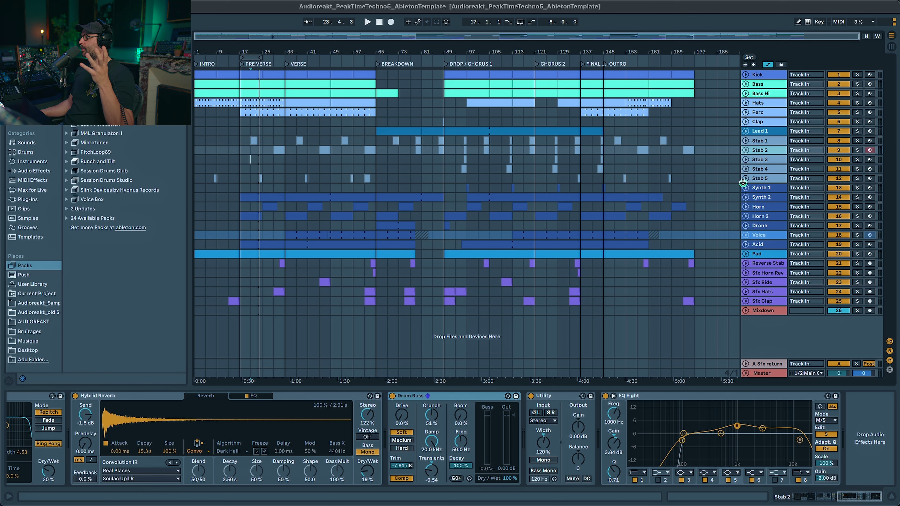
Examine the device chains of Stab 3, Stab 4 and Stab 5 in turn, including the main boost in Stab 5's EQ Eight.
{"action": "left_click", "coordinate": [759, 160]}
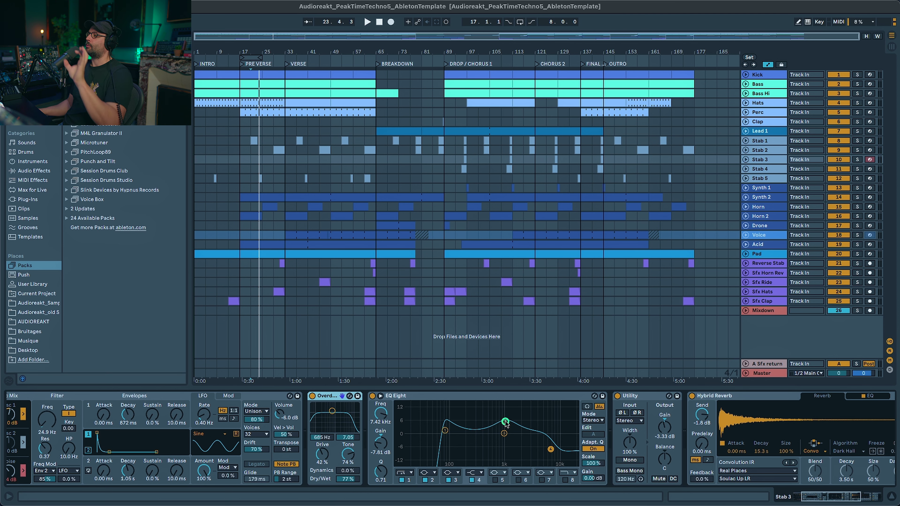
{"action": "key", "text": "Down"}
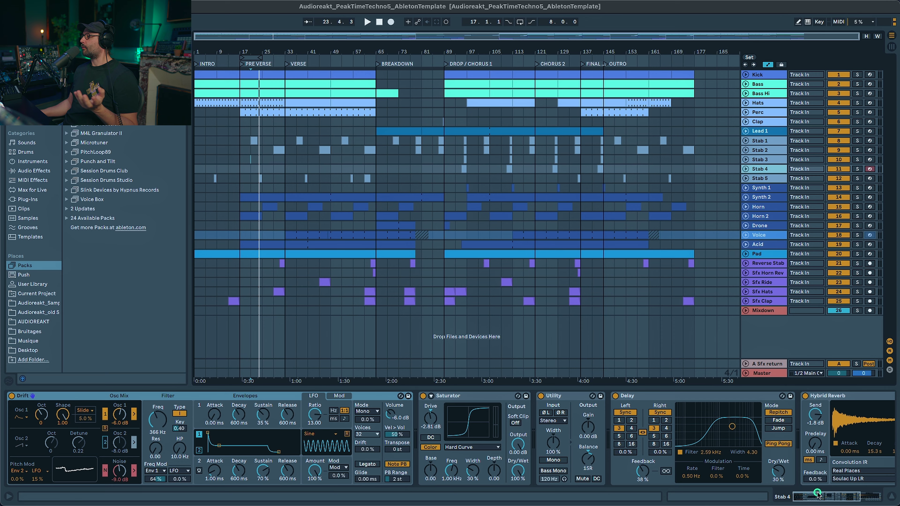
{"action": "key", "text": "Down"}
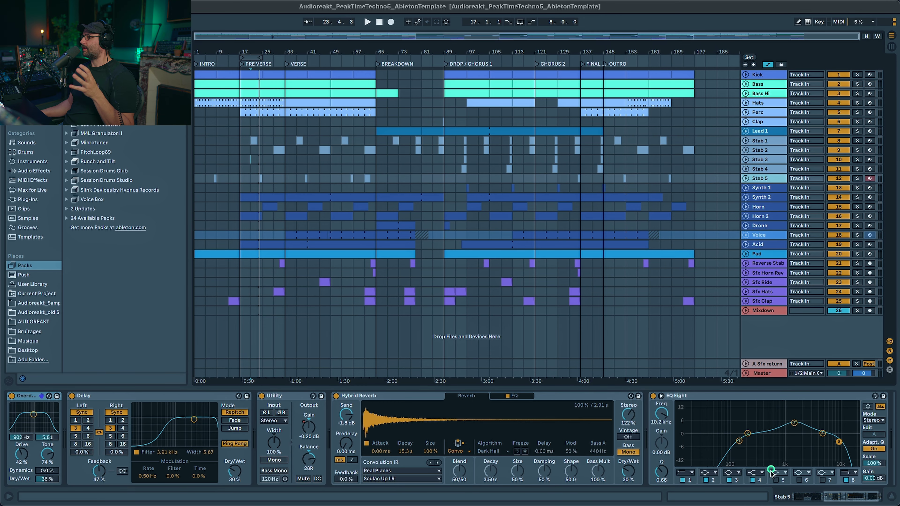
{"action": "left_click_drag", "start_coordinate": [830, 492], "coordinate": [845, 493]}
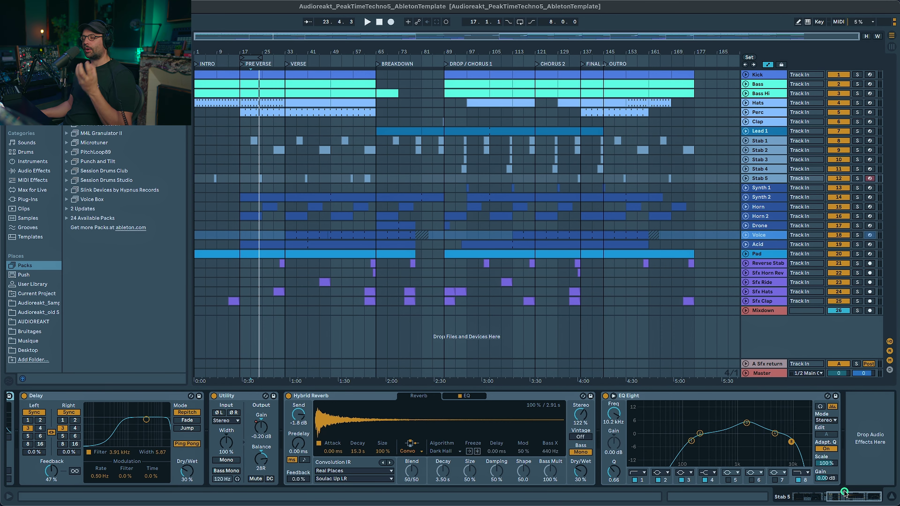
{"action": "left_click", "coordinate": [747, 423]}
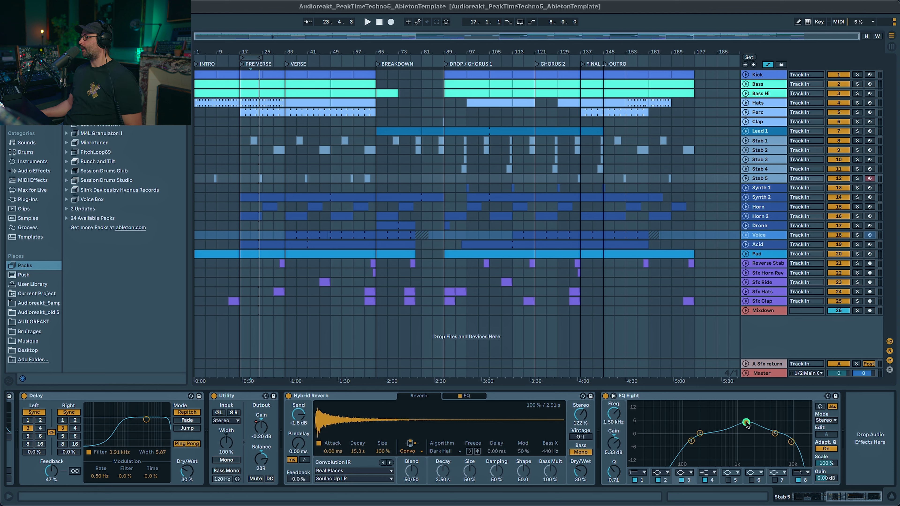
Solo Stab 5, audition it around bar 136 and inspect its EQ Eight curve.
{"action": "left_click", "coordinate": [857, 179]}
{"action": "left_click", "coordinate": [596, 180]}
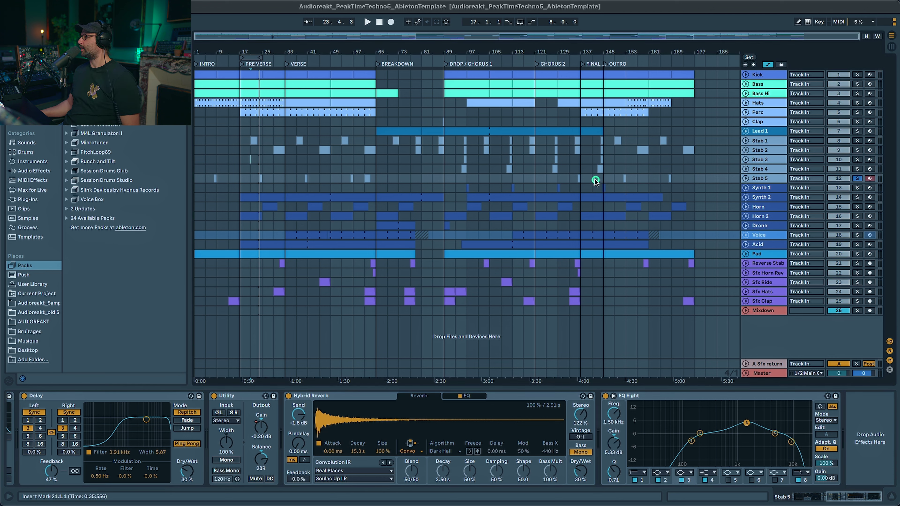
{"action": "key", "text": "space"}
{"action": "left_click", "coordinate": [746, 418]}
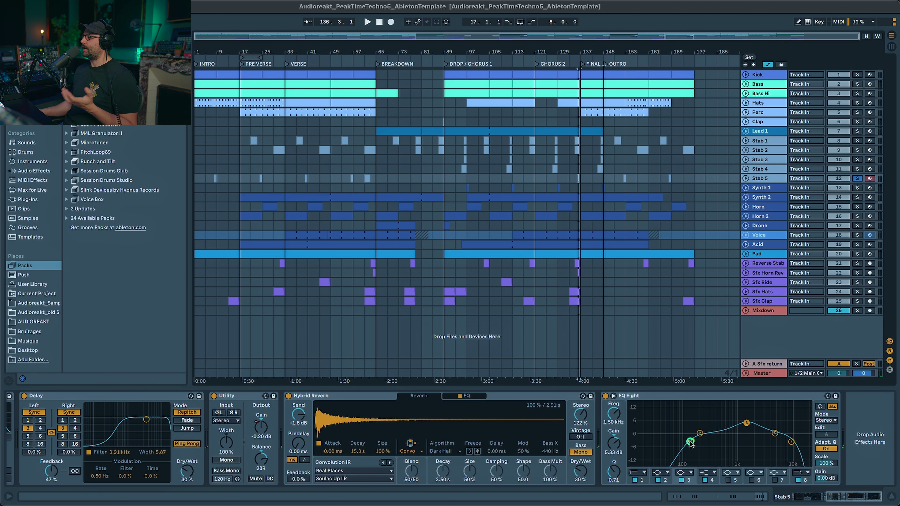
Audition Synth 1 soloed from bar 129 and examine its EQ Eight, Saturator and Delay.
{"action": "left_click", "coordinate": [560, 188]}
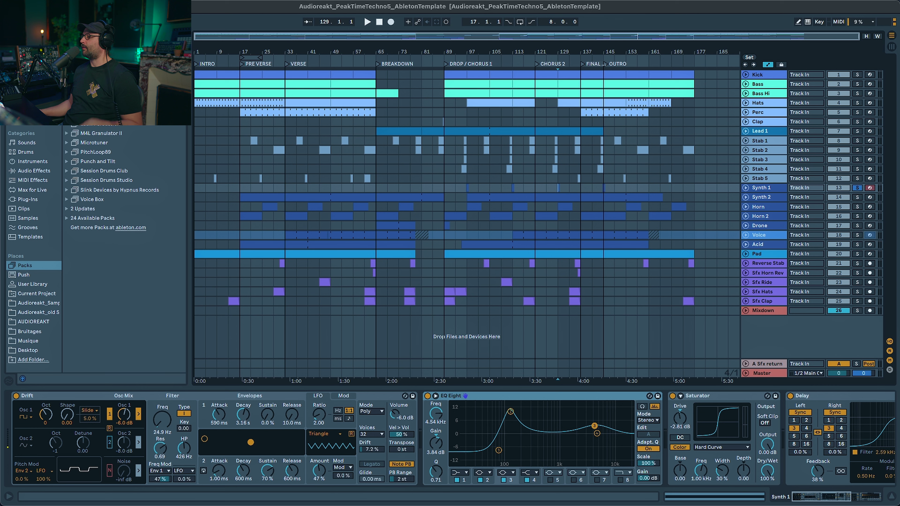
{"action": "left_click", "coordinate": [811, 498]}
{"action": "key", "text": "space"}
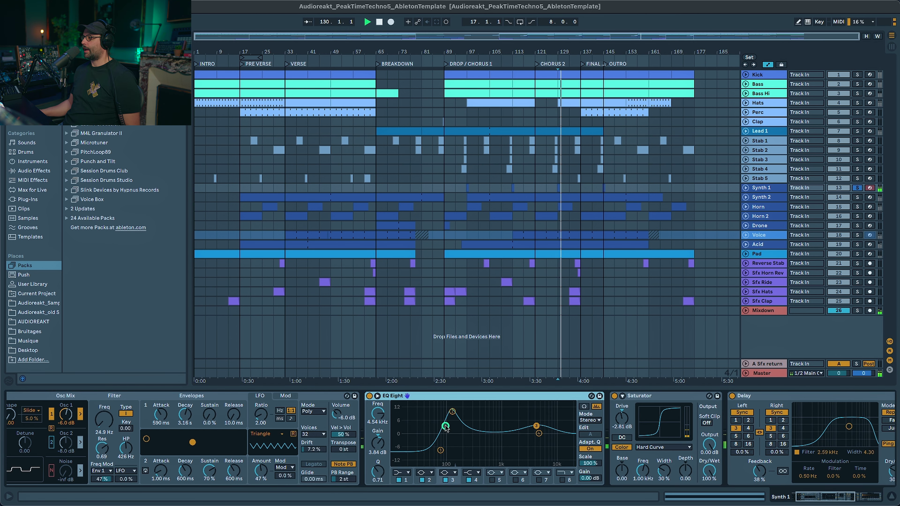
{"action": "key", "text": "space"}
Return to Lead 1 and examine its effects from Utility and Saturator through EQ Eight, Delay and Hybrid Reverb to Drum Buss.
{"action": "key", "text": "Up"}
{"action": "key", "text": "Up"}
{"action": "key", "text": "Up"}
{"action": "key", "text": "Up"}
{"action": "key", "text": "Up"}
{"action": "key", "text": "Up"}
{"action": "left_click_drag", "start_coordinate": [832, 491], "coordinate": [840, 495]}
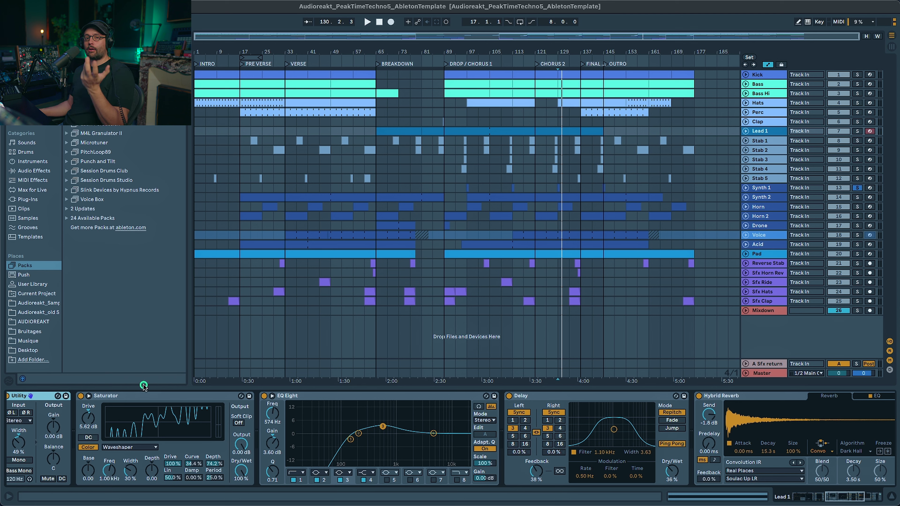
{"action": "left_click", "coordinate": [141, 394]}
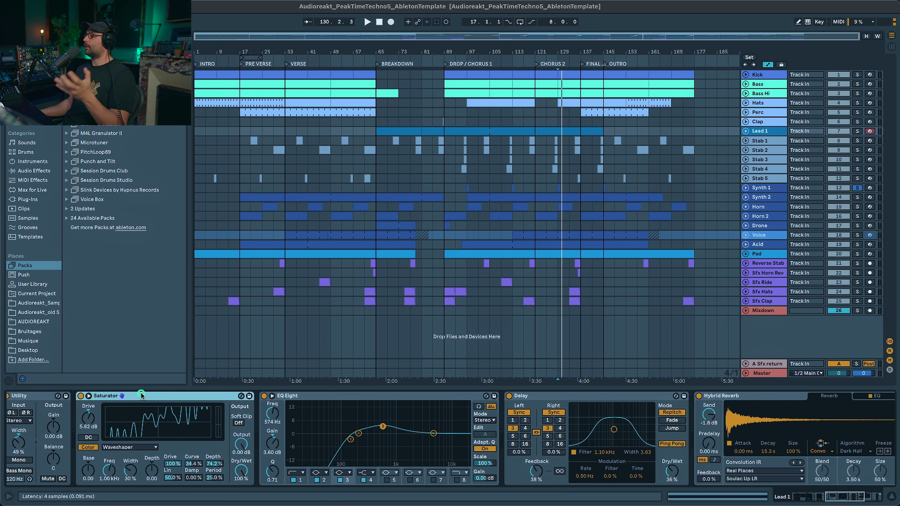
{"action": "left_click", "coordinate": [284, 397]}
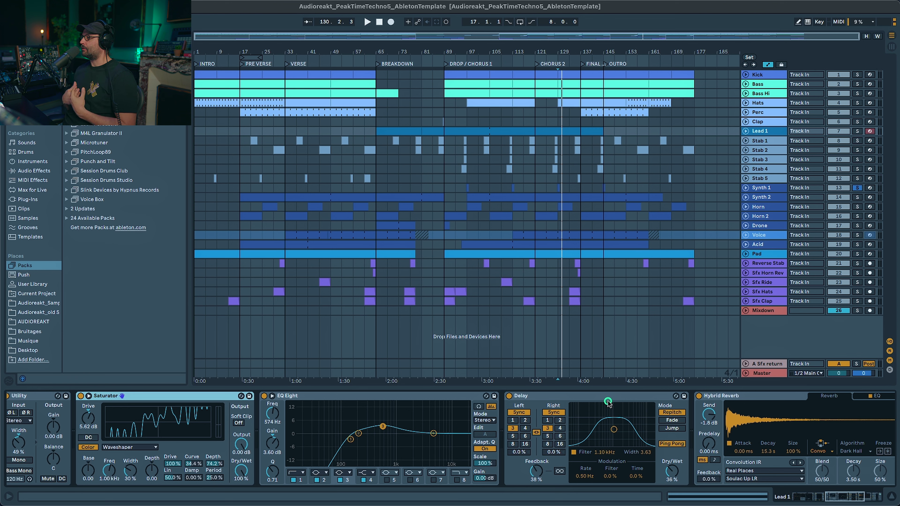
{"action": "scroll", "coordinate": [667, 468], "scroll_direction": "right", "scroll_amount": 5}
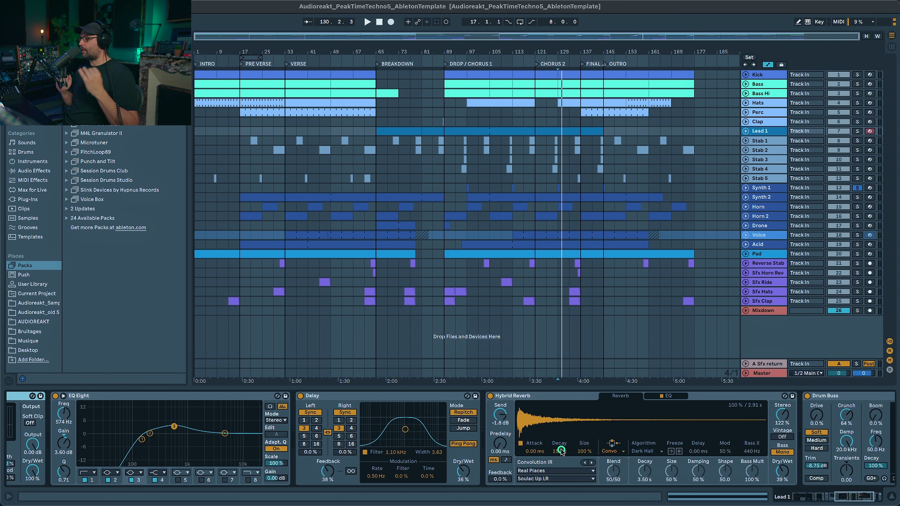
Examine Stab 1's device chain from the synth and Amp through to Stereo Width and the final Utility.
{"action": "key", "text": "Down"}
{"action": "left_click_drag", "start_coordinate": [847, 501], "coordinate": [816, 501]}
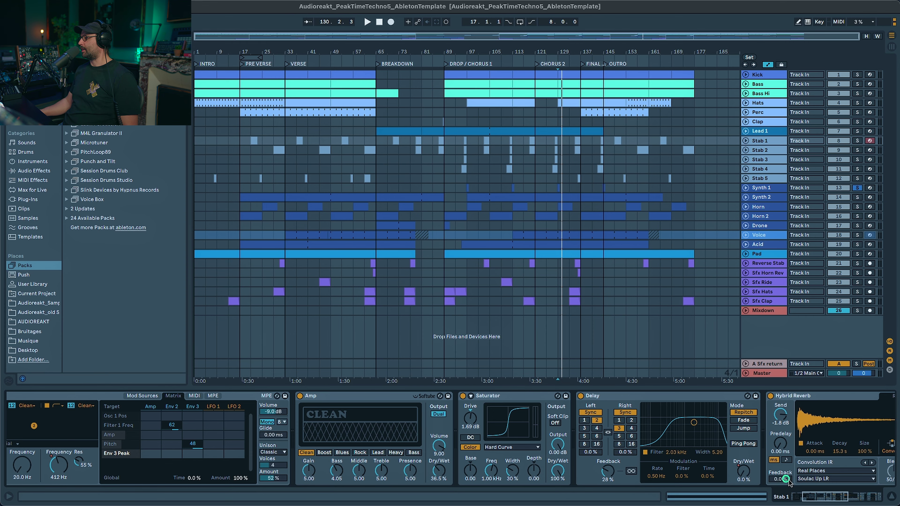
{"action": "scroll", "coordinate": [808, 437], "scroll_direction": "down", "scroll_amount": 10}
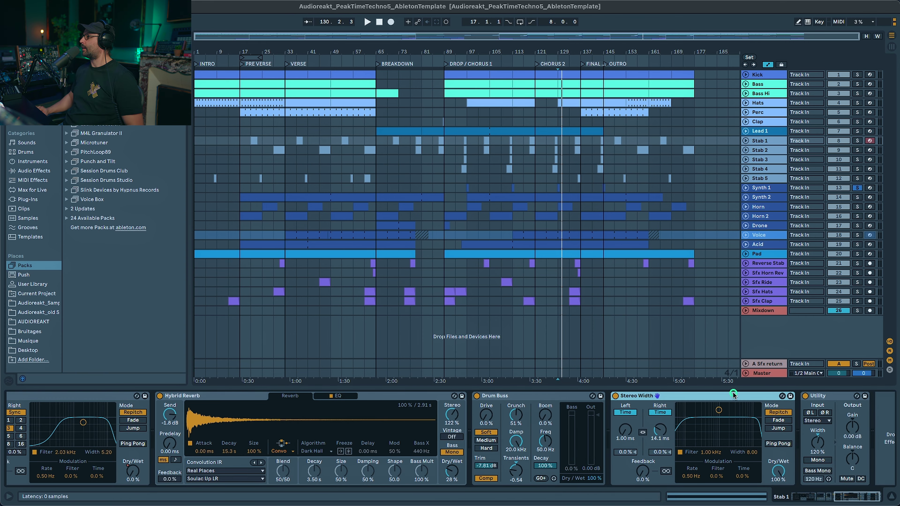
Reveal the devices inside the Master track's Audioreakt_TechnoMasteringChain rack and unfold its Glue Compressor.
{"action": "left_click", "coordinate": [762, 374]}
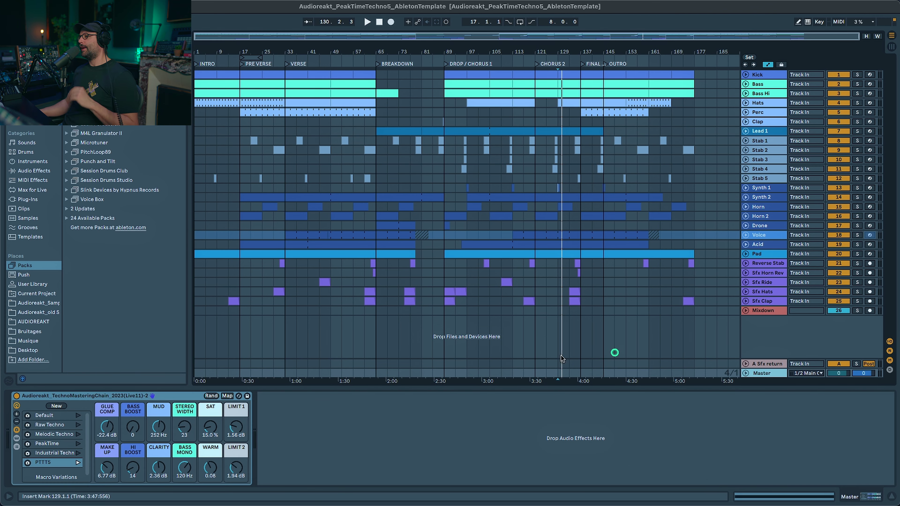
{"action": "left_click", "coordinate": [102, 399]}
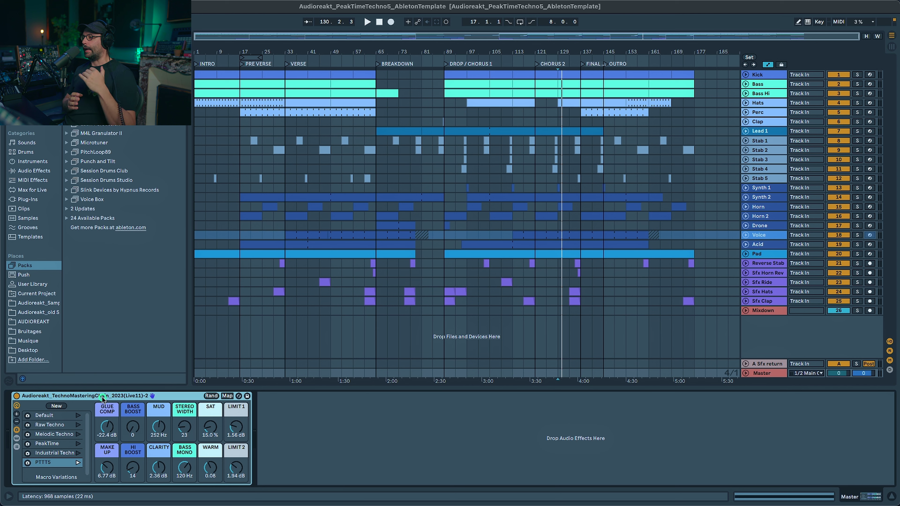
{"action": "left_click", "coordinate": [17, 447]}
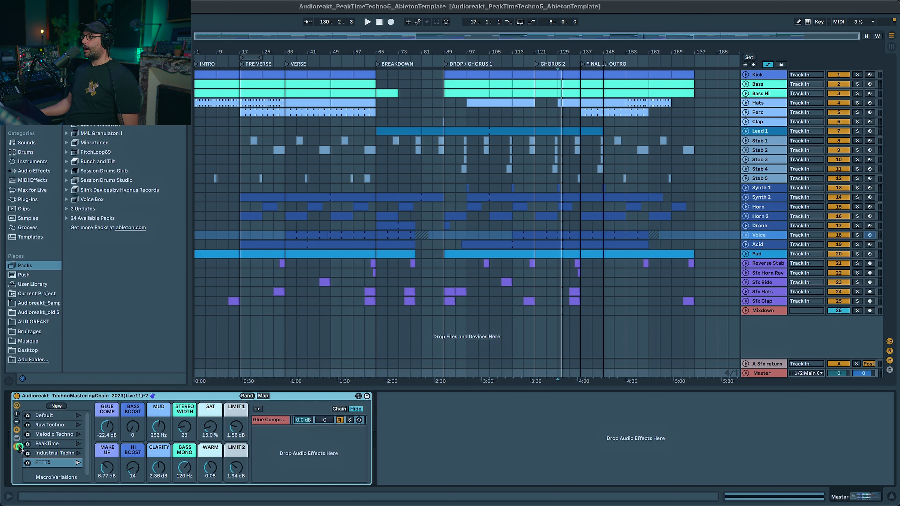
{"action": "left_click", "coordinate": [273, 420]}
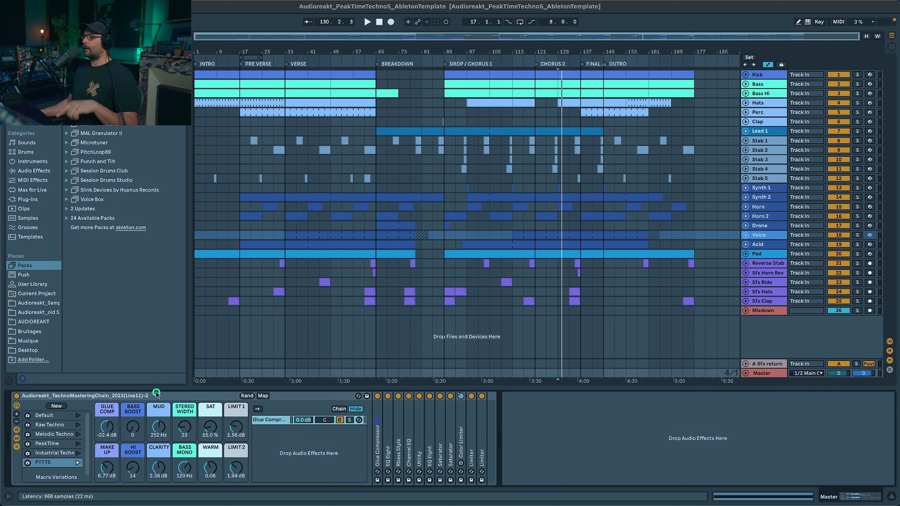
{"action": "double_click", "coordinate": [378, 444]}
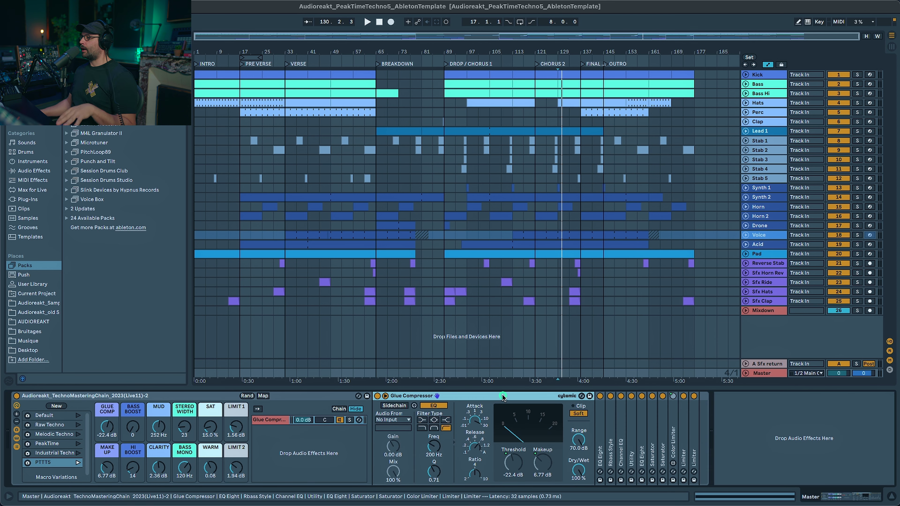
Loop the Hats clip's range from bar 129 to 137 and play it while watching the Master's Glue Compressor.
{"action": "left_click", "coordinate": [572, 101]}
{"action": "key", "text": "super+l"}
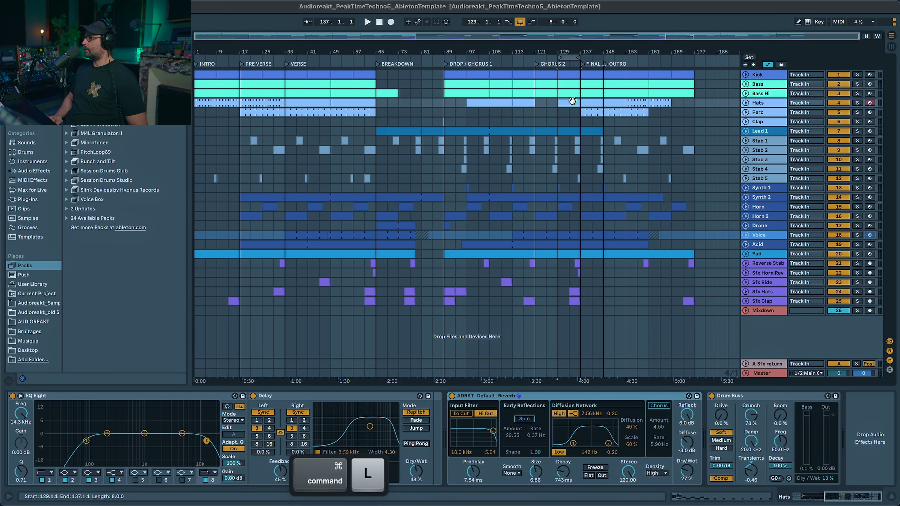
{"action": "key", "text": "space"}
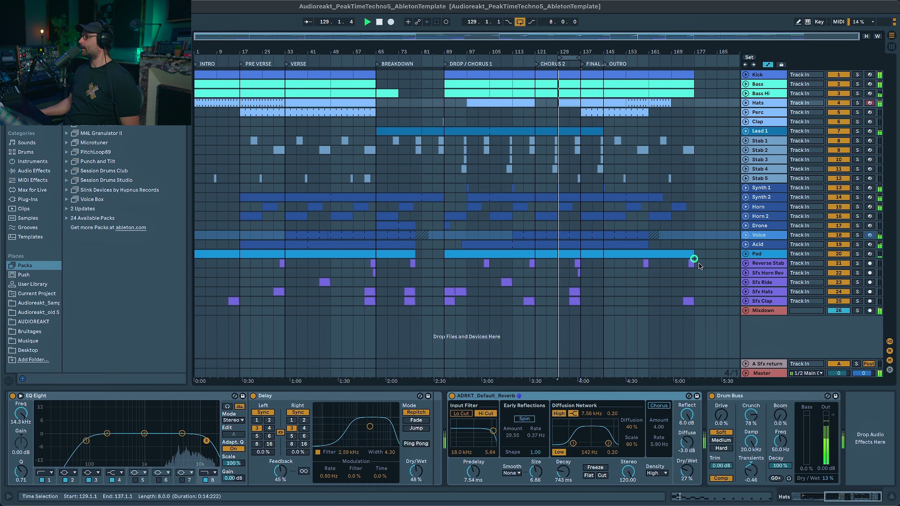
{"action": "left_click", "coordinate": [764, 375]}
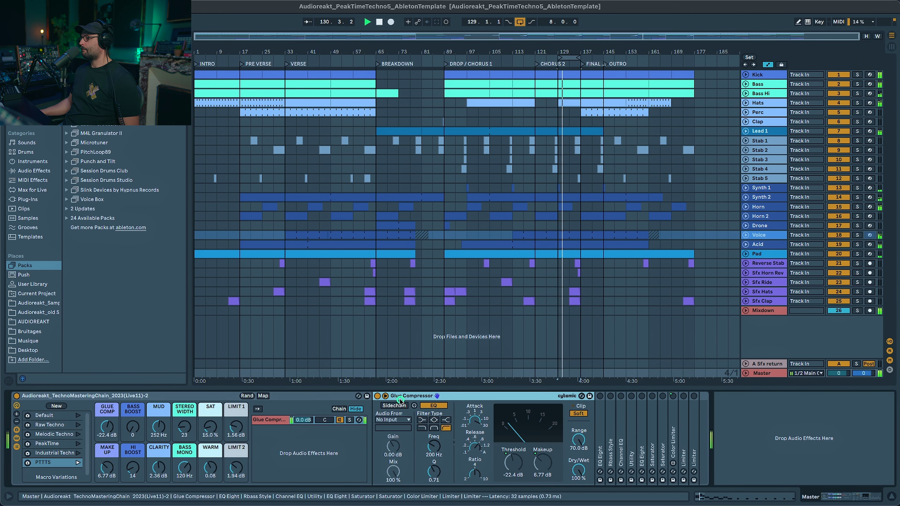
{"action": "left_click", "coordinate": [554, 430]}
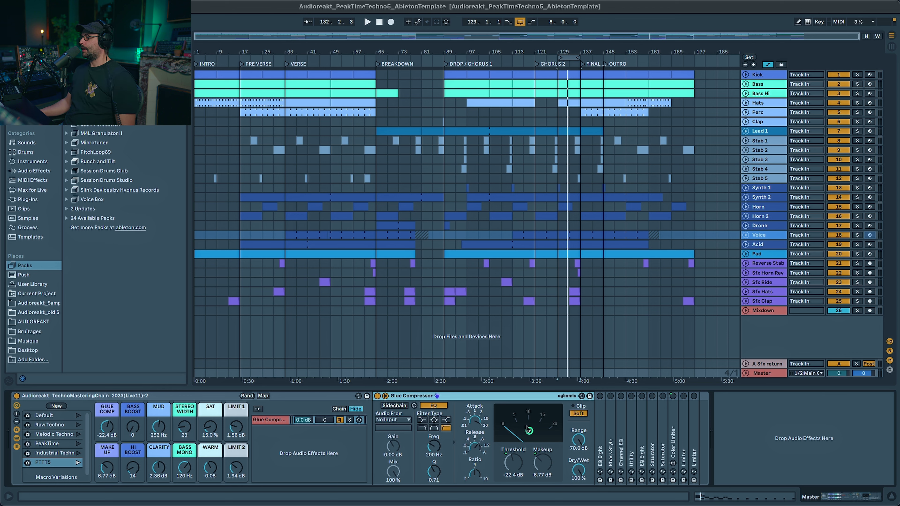
{"action": "key", "text": "space"}
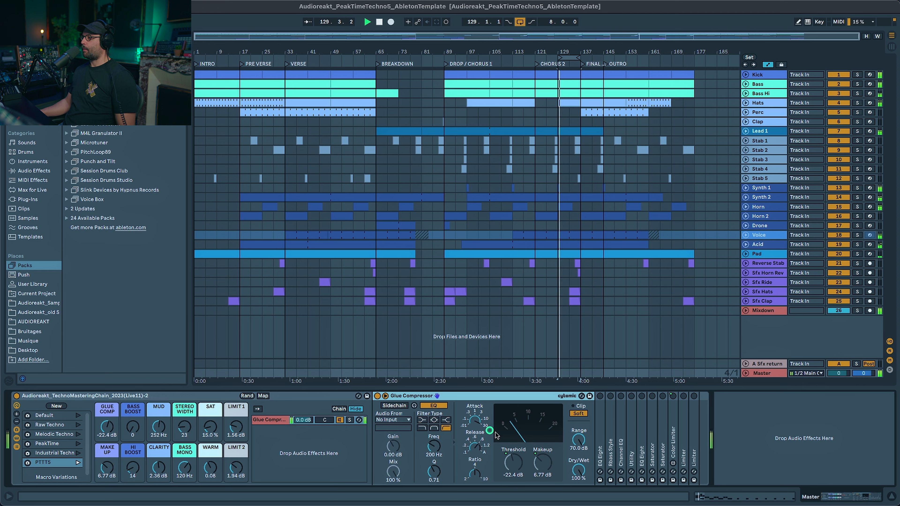
Collapse the Glue Compressor and inspect the 252 Hz, 1 kHz and 3 kHz bands of the mastering rack's first EQ Eight.
{"action": "double_click", "coordinate": [411, 396]}
{"action": "double_click", "coordinate": [388, 396]}
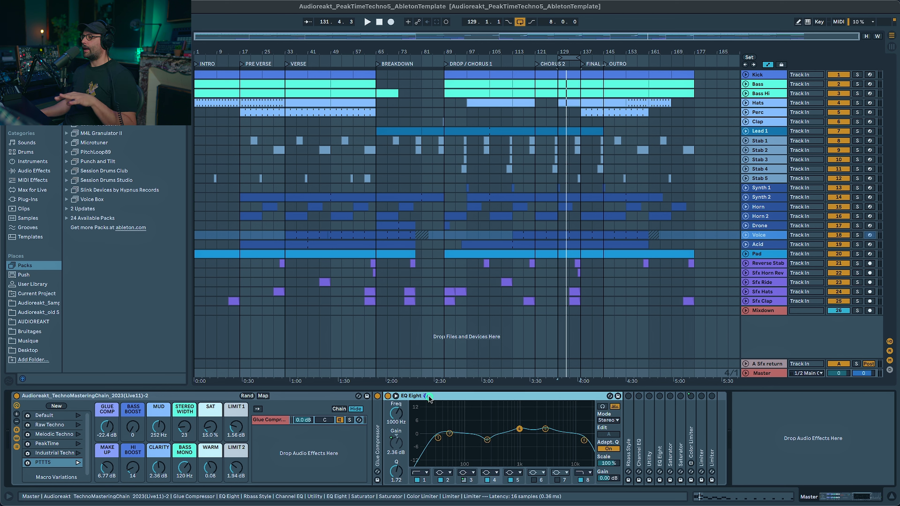
{"action": "left_click", "coordinate": [484, 442]}
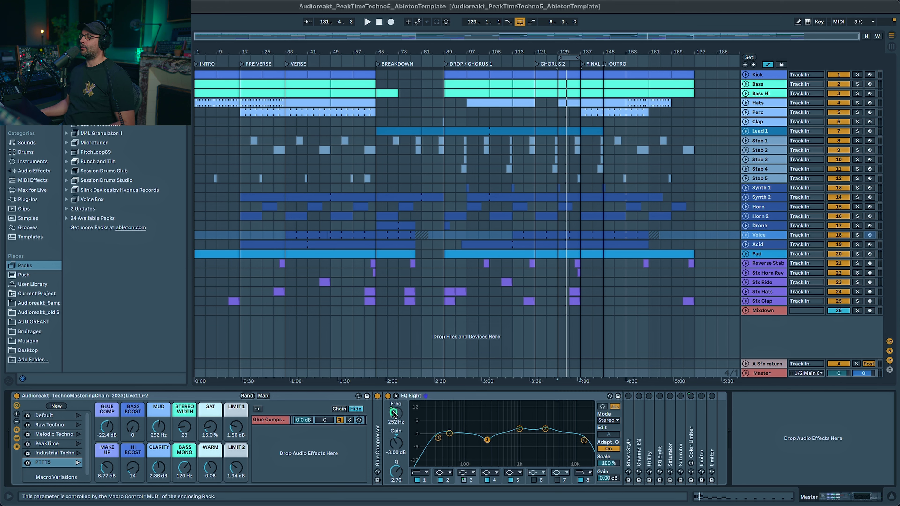
{"action": "left_click", "coordinate": [520, 429]}
{"action": "left_click", "coordinate": [546, 429]}
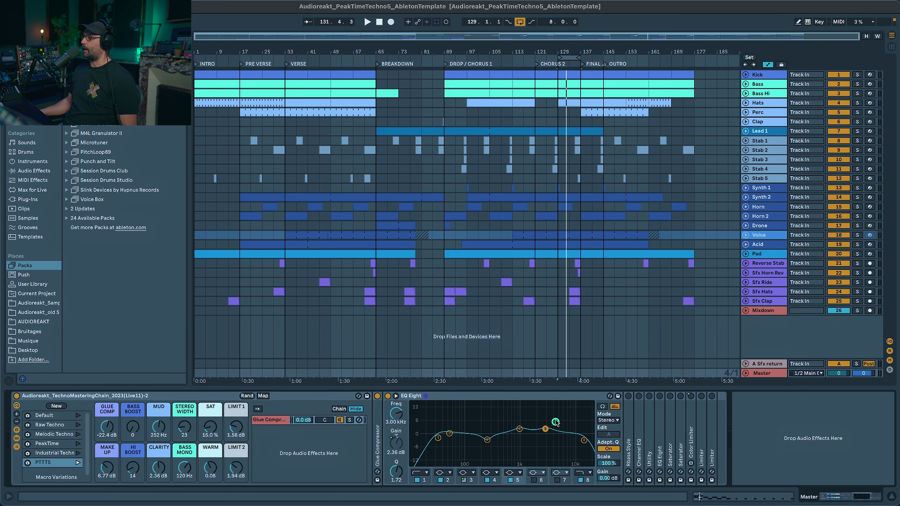
{"action": "double_click", "coordinate": [428, 396]}
Audition the loop with the mastering rack's Channel EQ open, then collapse the device.
{"action": "left_click", "coordinate": [428, 397]}
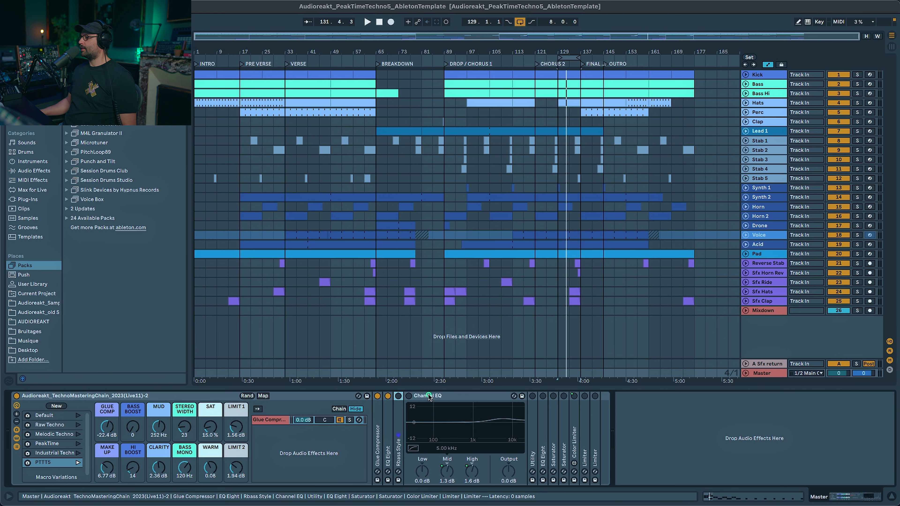
{"action": "left_click", "coordinate": [429, 397]}
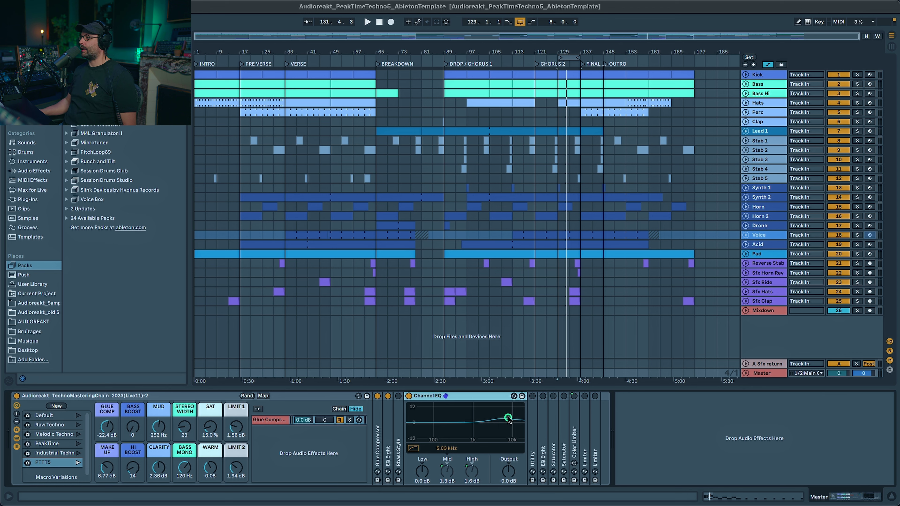
{"action": "key", "text": "space"}
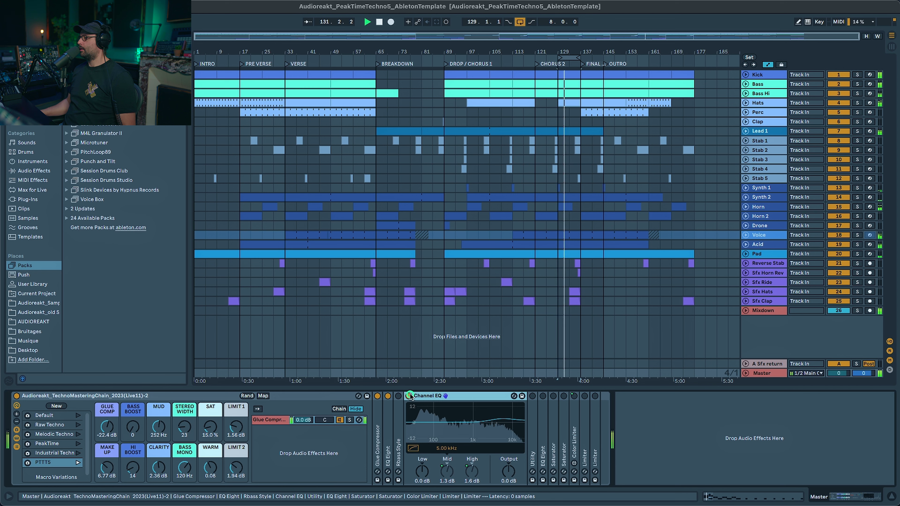
{"action": "double_click", "coordinate": [440, 396]}
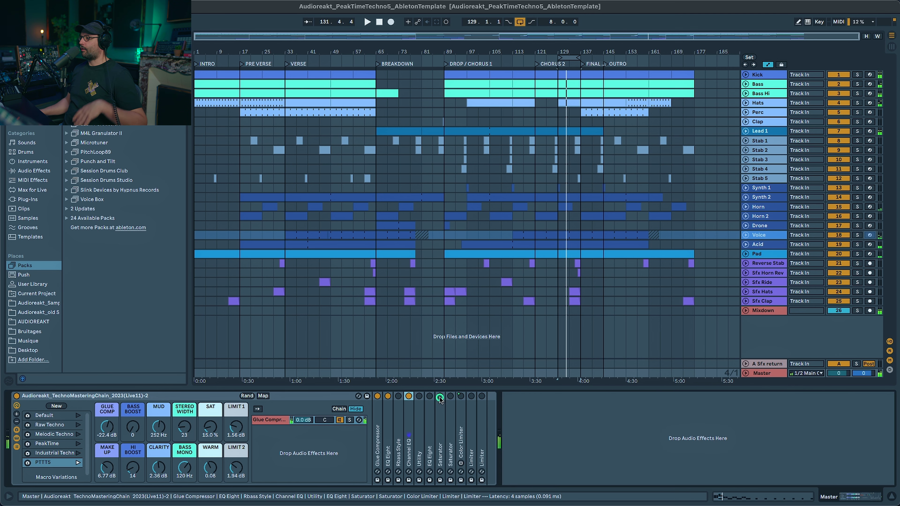
Inspect the mastering rack's Utility and second EQ Eight in turn, collapsing each one.
{"action": "double_click", "coordinate": [424, 406]}
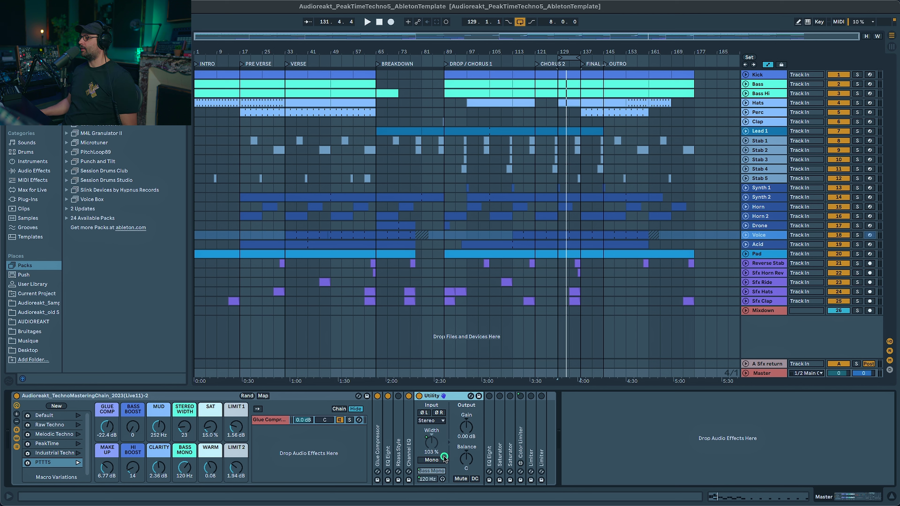
{"action": "double_click", "coordinate": [432, 396]}
{"action": "double_click", "coordinate": [430, 396]}
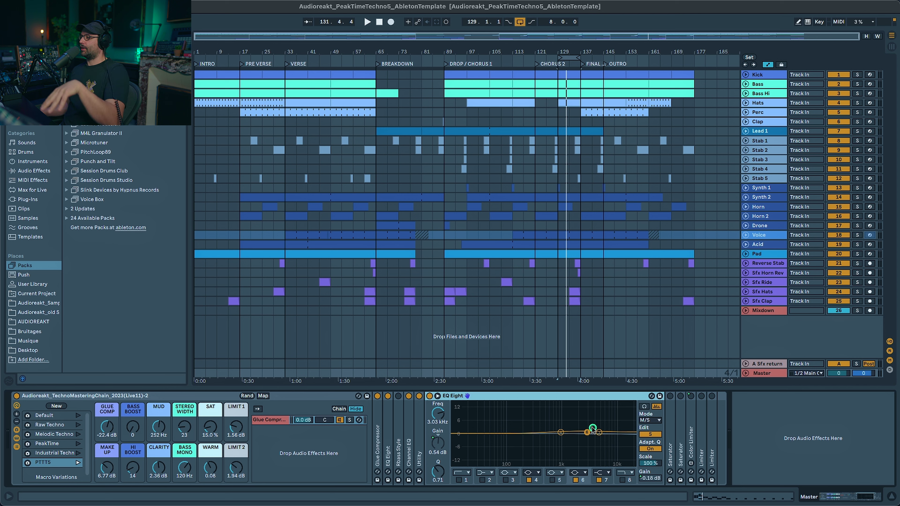
{"action": "double_click", "coordinate": [464, 396]}
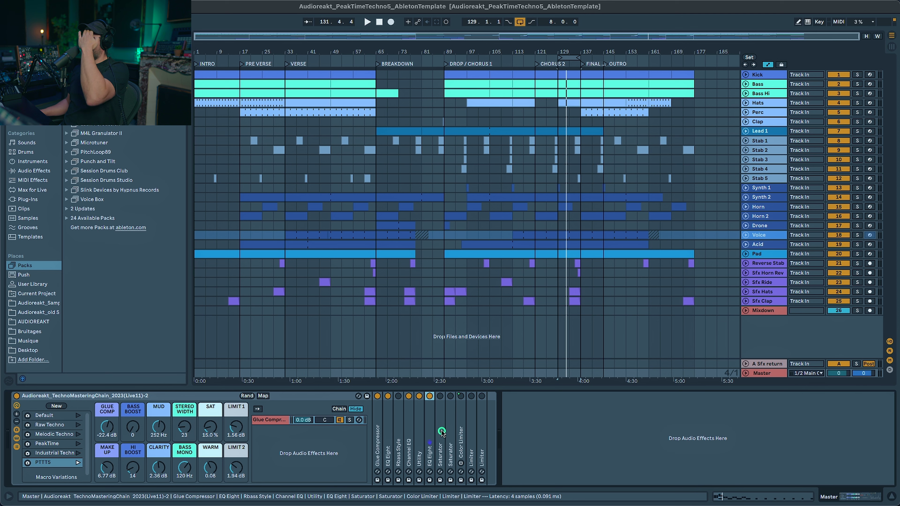
Expand the mastering rack's two Saturators, switch both on, and inspect their Digital Clip and Analog Clip settings.
{"action": "double_click", "coordinate": [441, 431]}
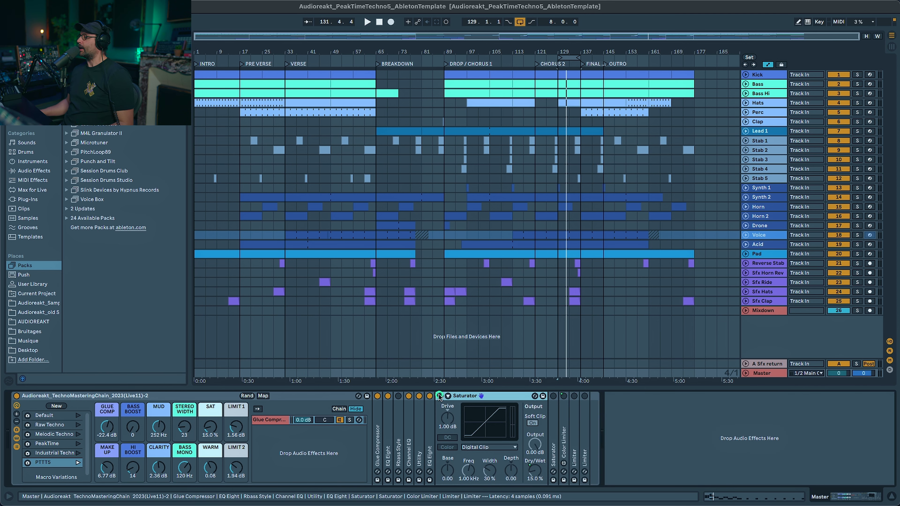
{"action": "double_click", "coordinate": [553, 450]}
{"action": "left_click", "coordinate": [560, 447]}
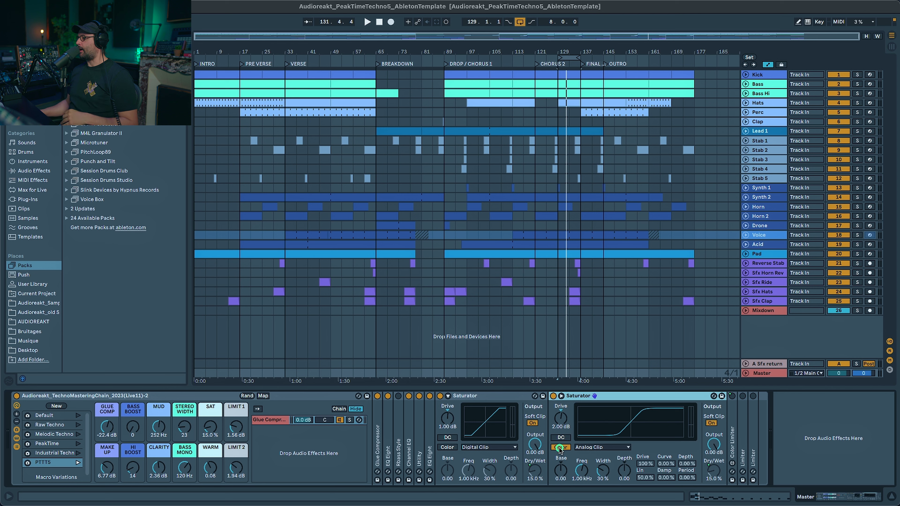
{"action": "left_click", "coordinate": [459, 489]}
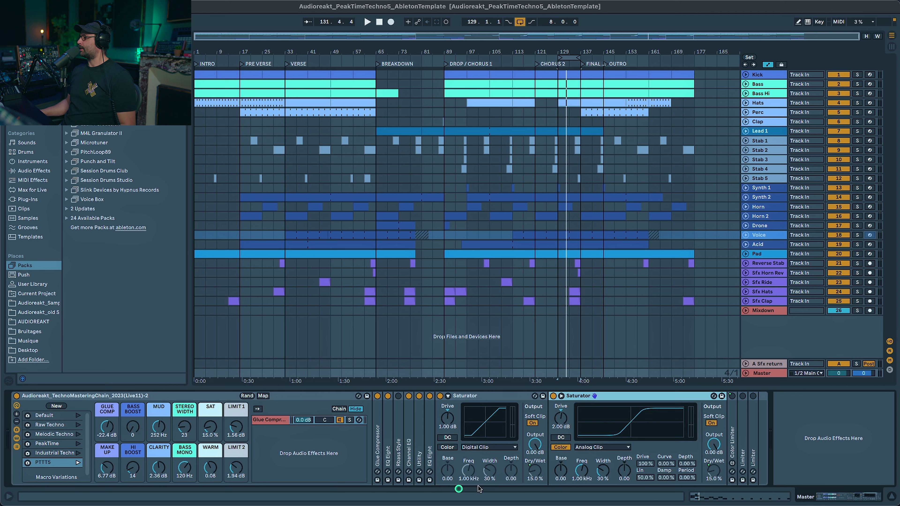
Play the loop and select both Saturators together to audition their effect on the Master, then stop playback.
{"action": "key", "text": "space"}
{"action": "left_click", "coordinate": [471, 397]}
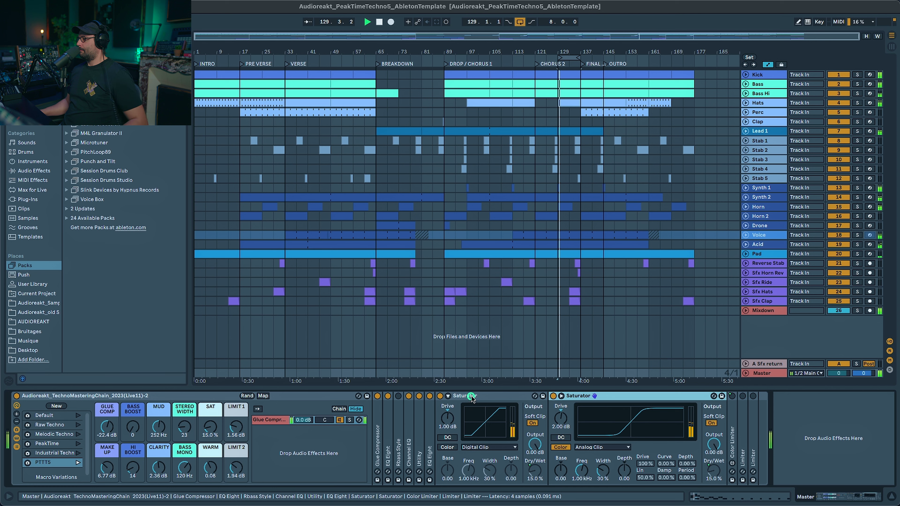
{"action": "key", "text": "Caps_Lock"}
{"action": "left_click", "coordinate": [577, 397], "text": "shift"}
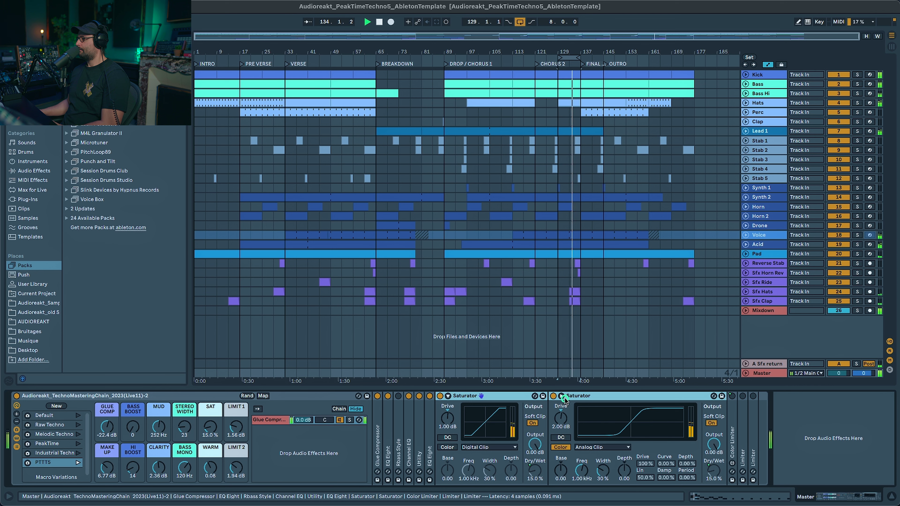
{"action": "key", "text": "space"}
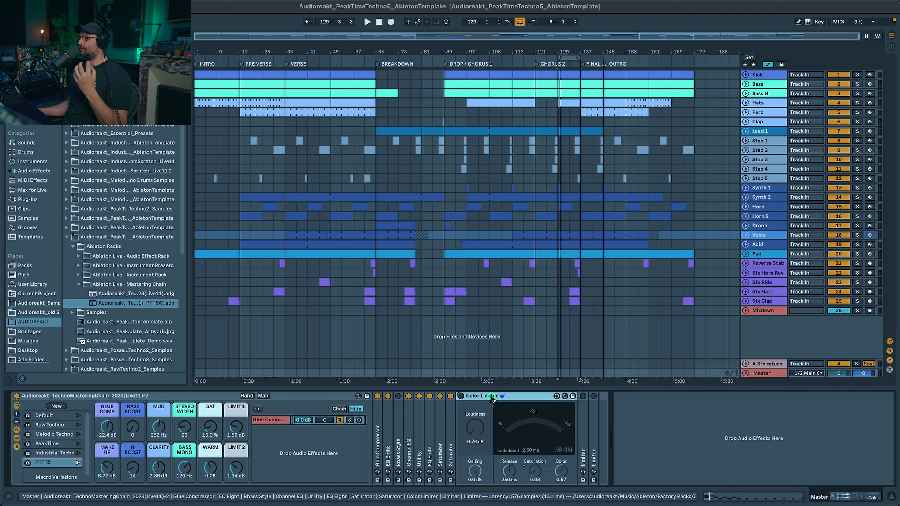
Audition the loop with the mastering rack's Color Limiter open, then collapse the device.
{"action": "key", "text": "space"}
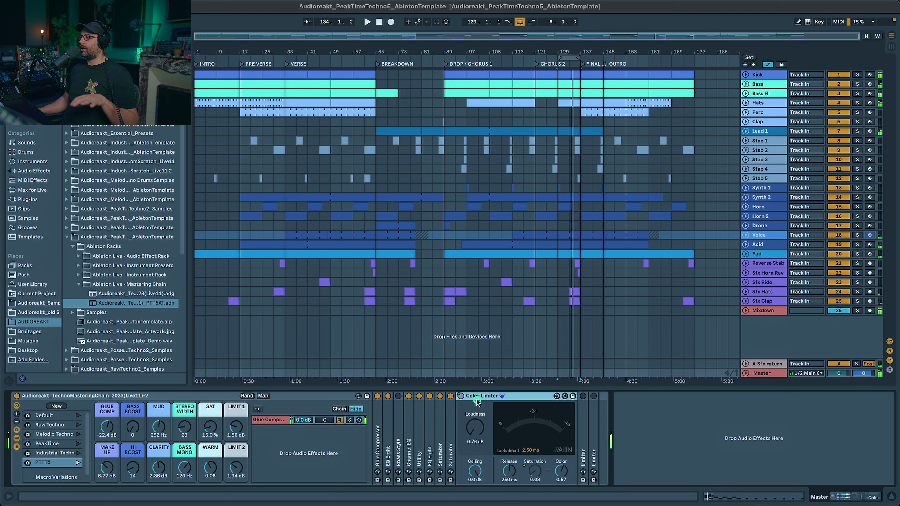
{"action": "double_click", "coordinate": [476, 399]}
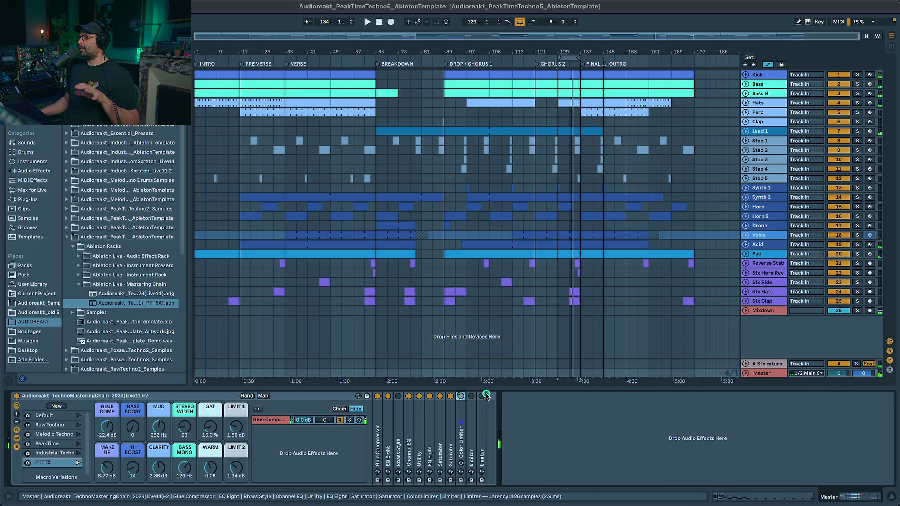
Expand the two Limiters at the end of the mastering rack, switch both on, and inspect their settings.
{"action": "double_click", "coordinate": [475, 426]}
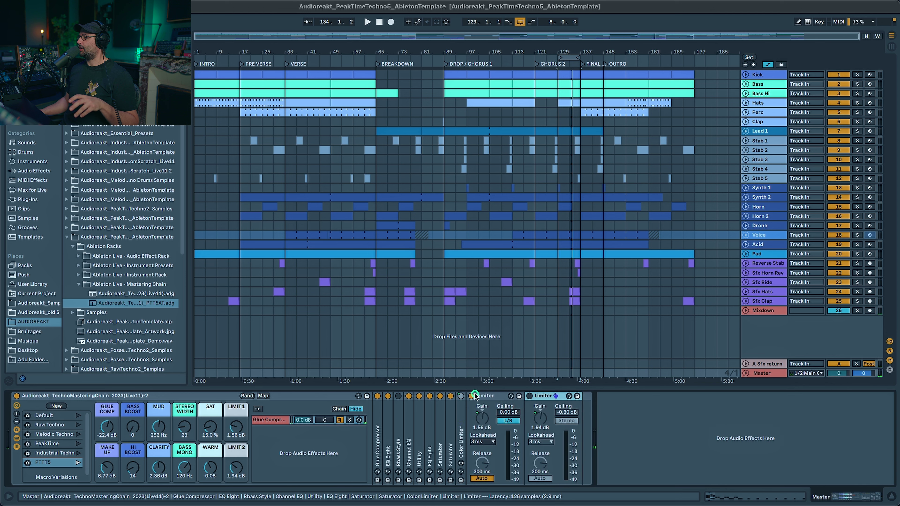
{"action": "left_click", "coordinate": [558, 397]}
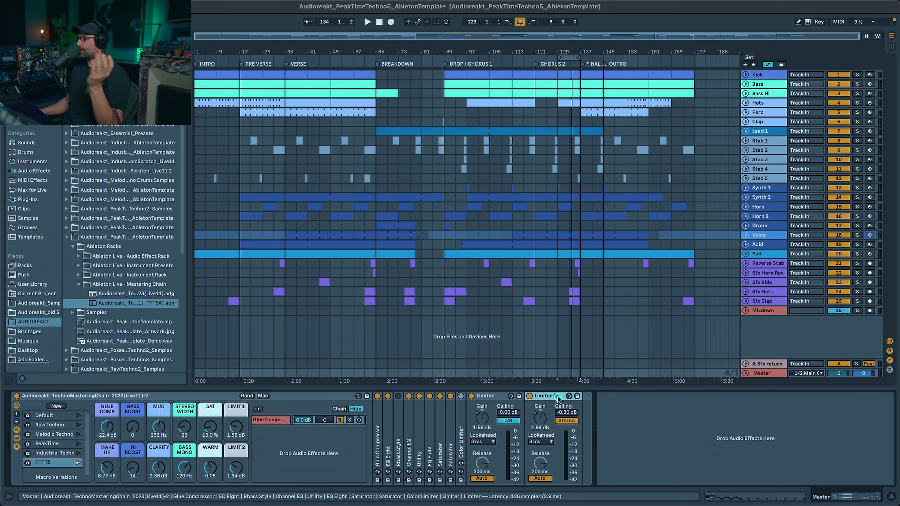
{"action": "left_click", "coordinate": [497, 398]}
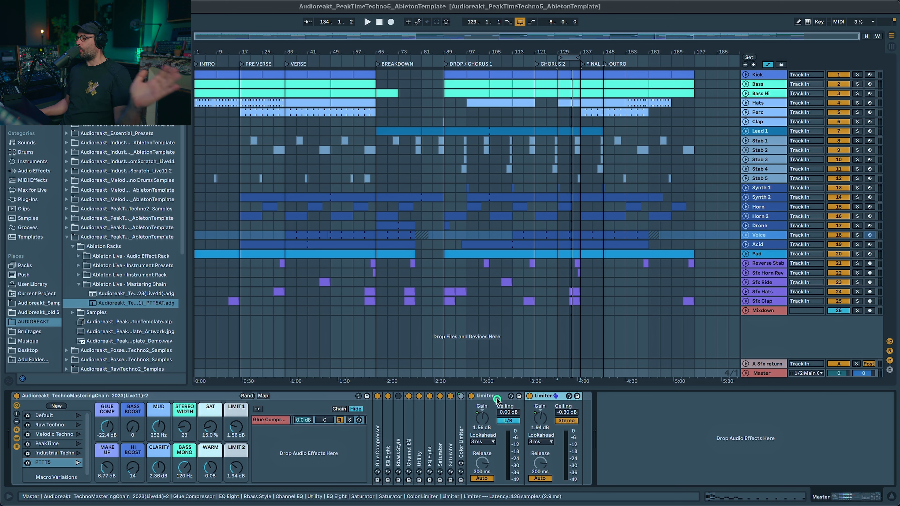
Play the loop with both Limiters selected to audition their effect, then collapse the two devices.
{"action": "key", "text": "space"}
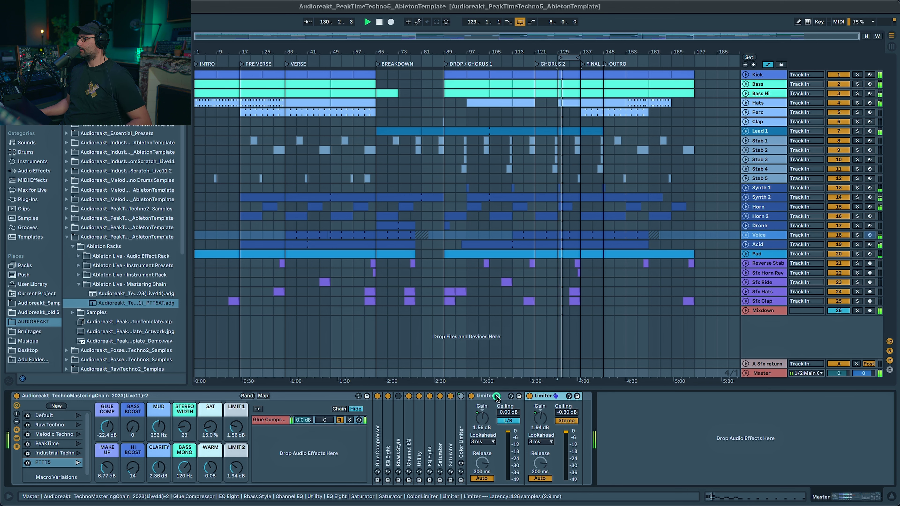
{"action": "key", "text": "shift"}
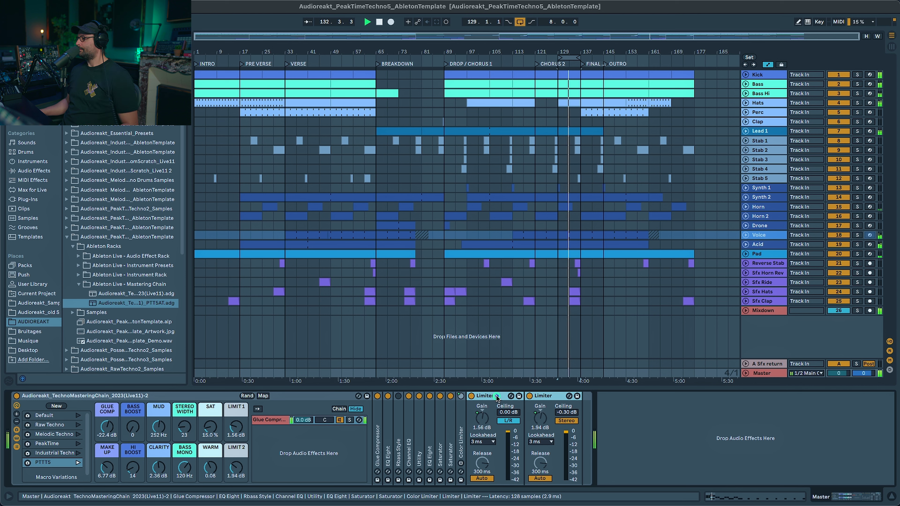
{"action": "double_click", "coordinate": [485, 399]}
{"action": "double_click", "coordinate": [501, 400]}
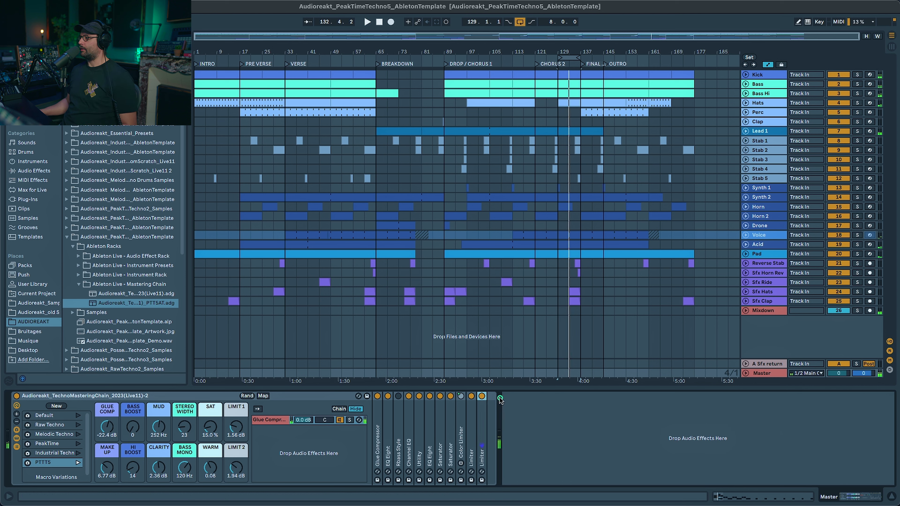
Compare the playing loop with the whole mastering rack bypassed and active, then hide the rack's devices and chain list.
{"action": "left_click", "coordinate": [17, 396]}
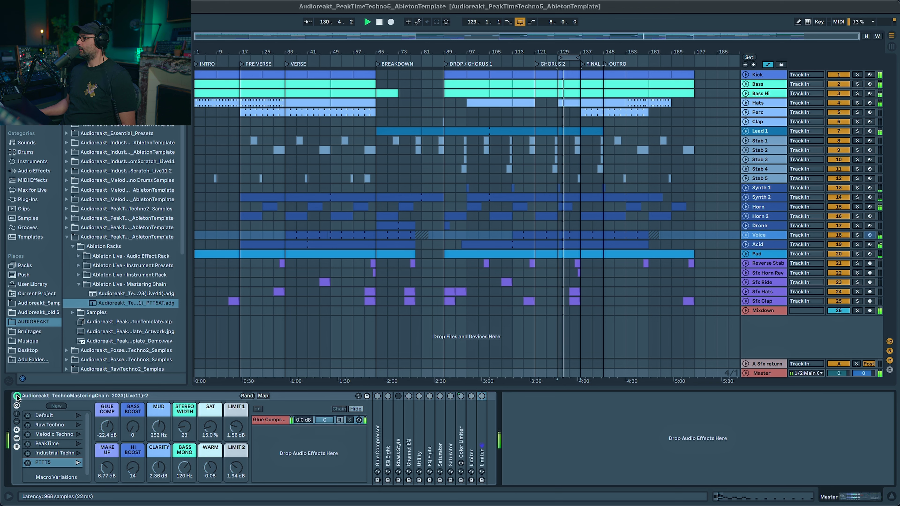
{"action": "left_click", "coordinate": [16, 396]}
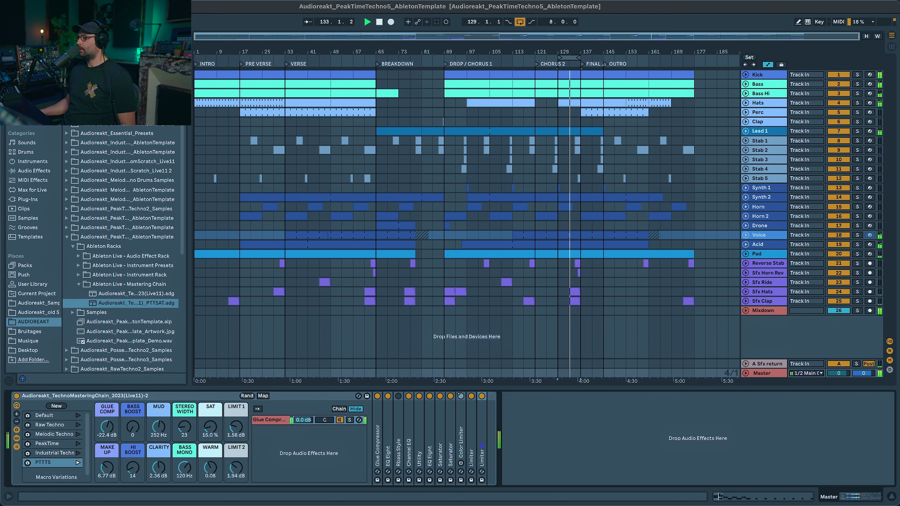
{"action": "left_click", "coordinate": [17, 439]}
{"action": "left_click", "coordinate": [16, 446]}
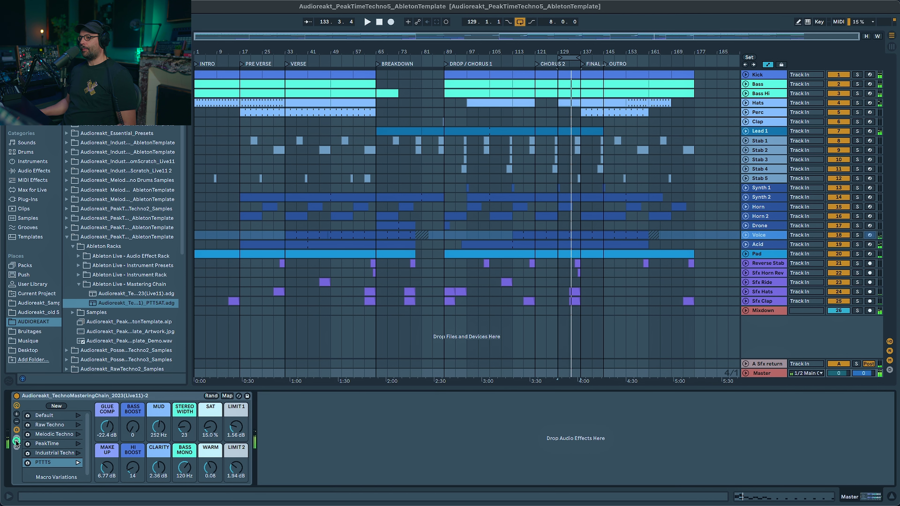